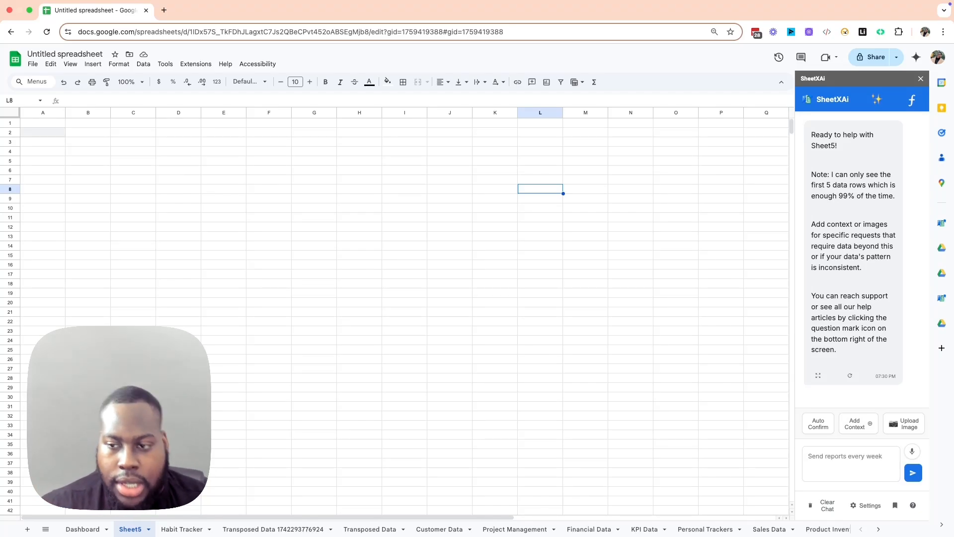
# - Switch to the eBay MacBook Pro search results, open the page inspector and pick the first listing's title
pyautogui.hotkey('ctrl', 'Right')
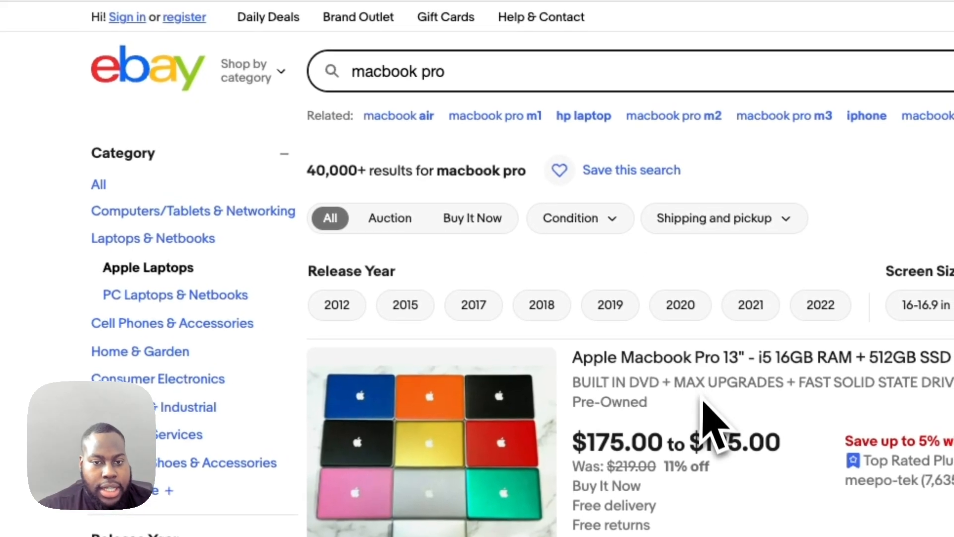
pyautogui.scroll(-3, 706, 418)
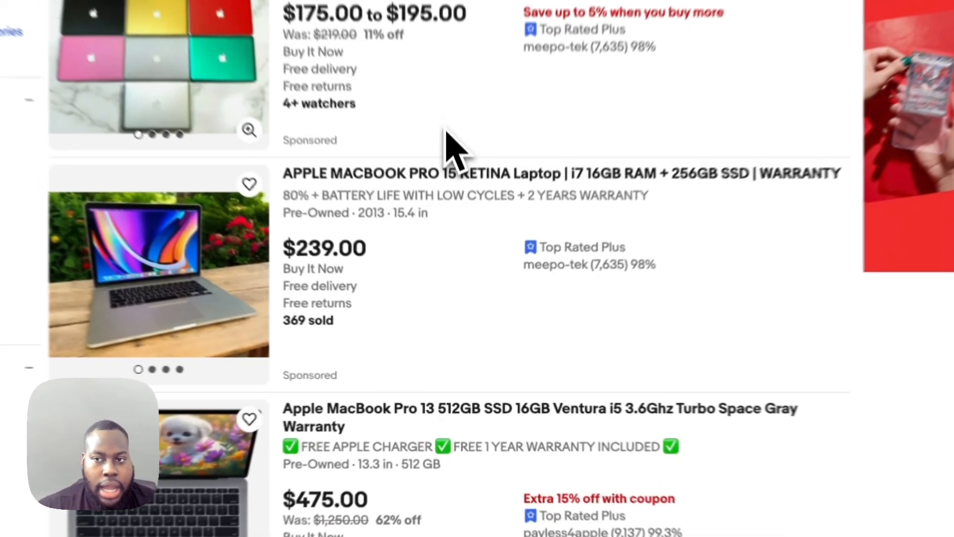
pyautogui.rightClick(455, 237)
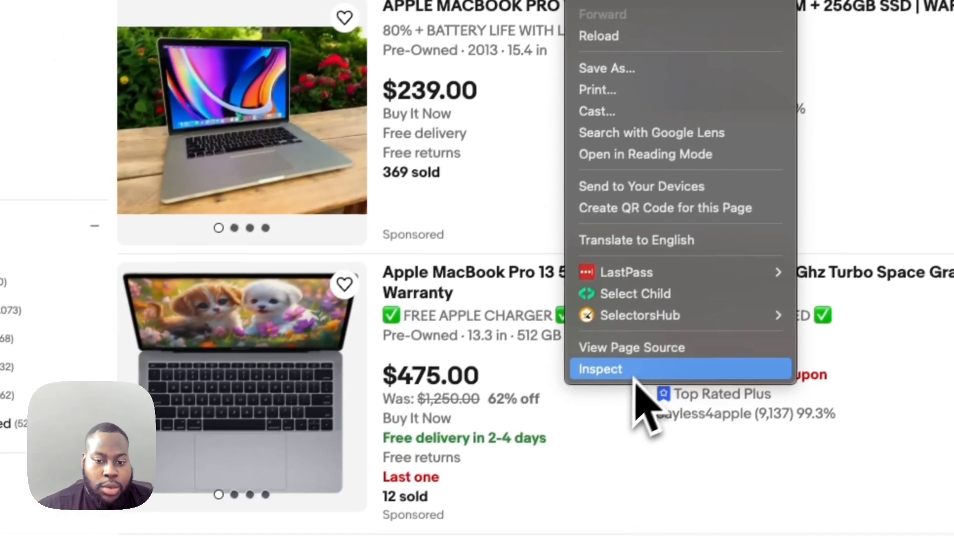
pyautogui.click(639, 370)
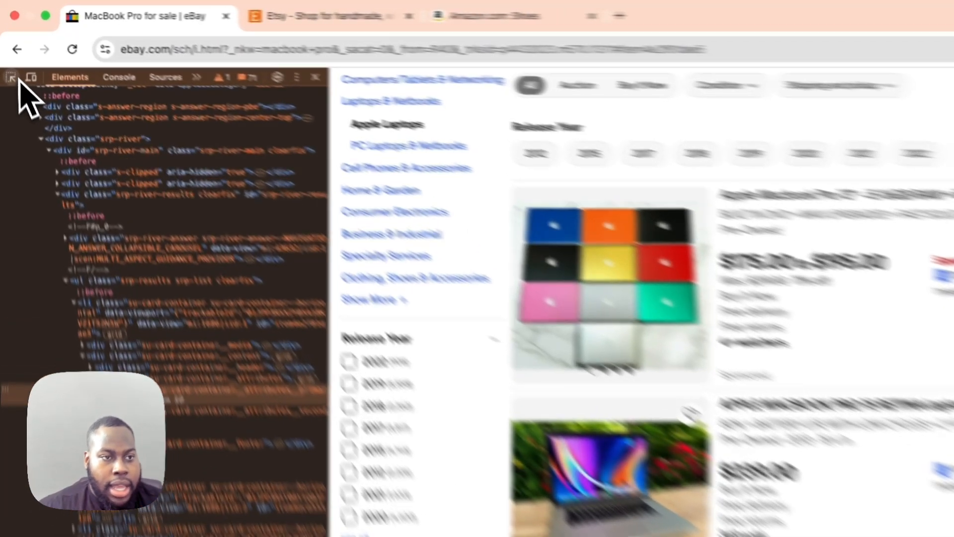
pyautogui.click(7, 50)
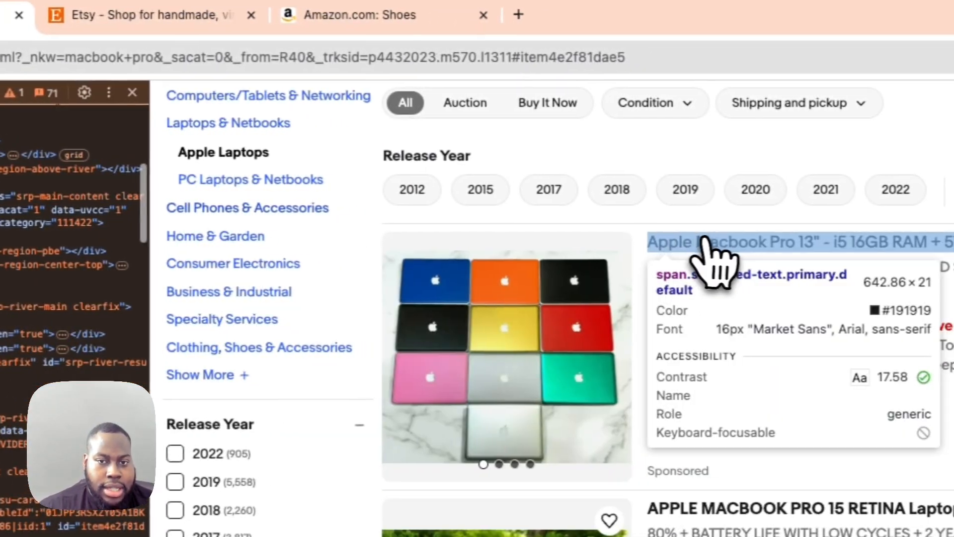
pyautogui.click(724, 243)
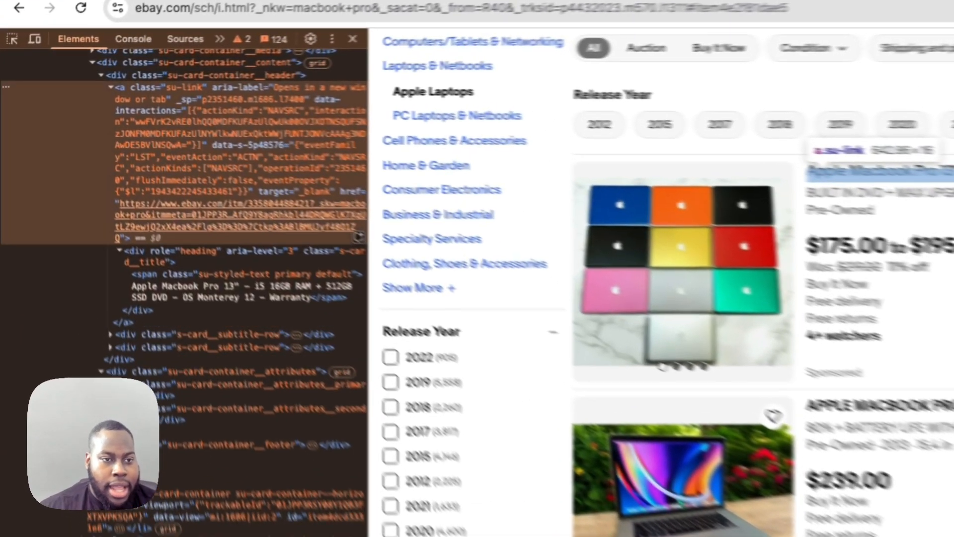
# - Copy the full XPath of the first listing's su-link anchor element
pyautogui.rightClick(124, 128)
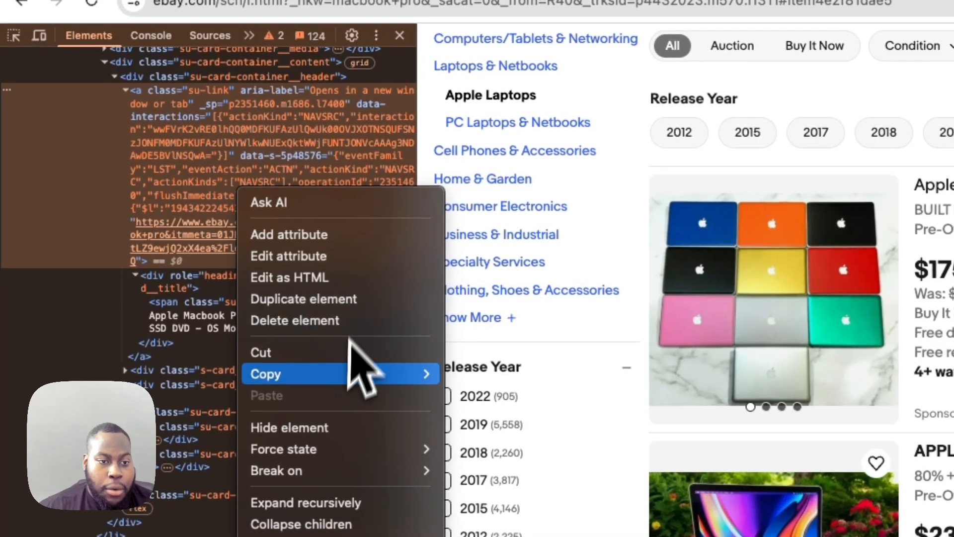
pyautogui.moveTo(348, 375)
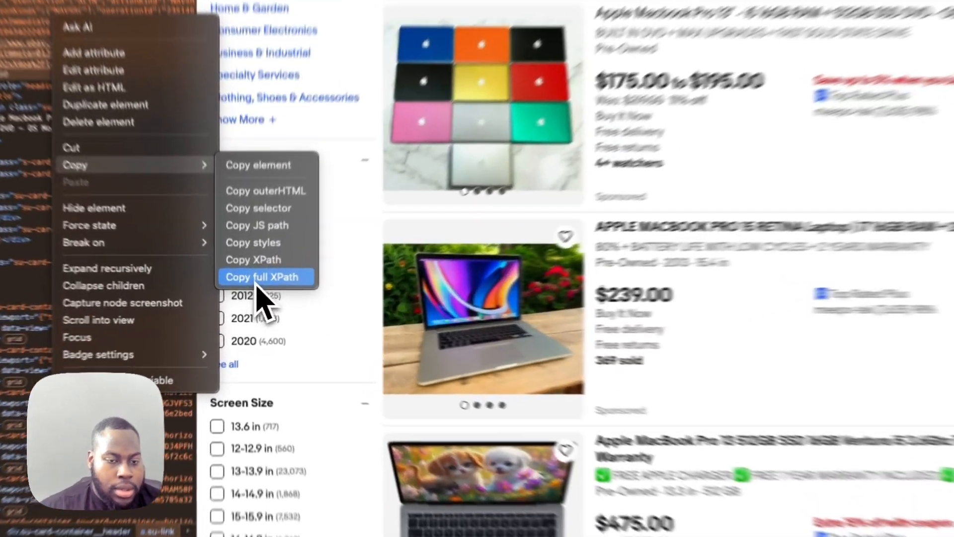
pyautogui.click(252, 294)
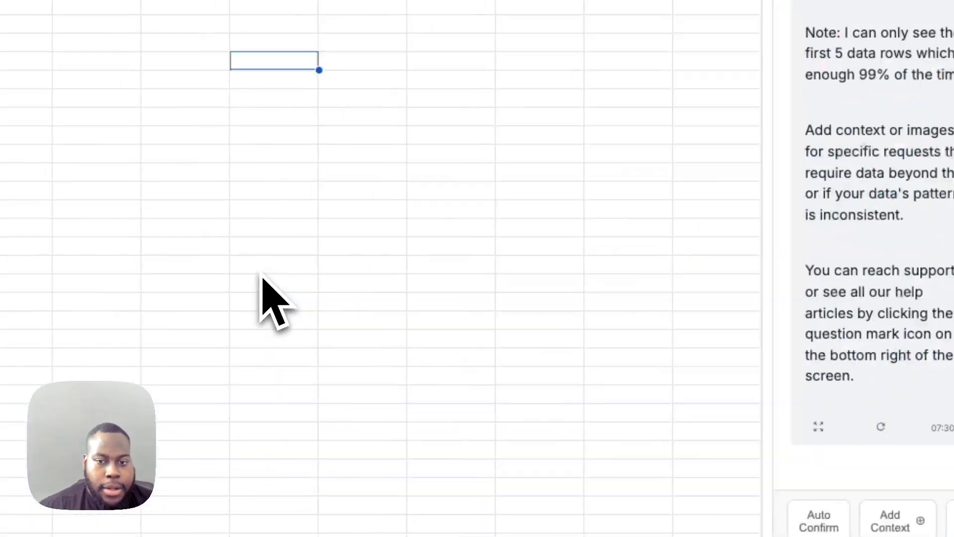
# - In the spreadsheet's SheetXAi chat, write "hey these are the xpaths of the product links." and paste the copied XPath below it
pyautogui.click(721, 425)
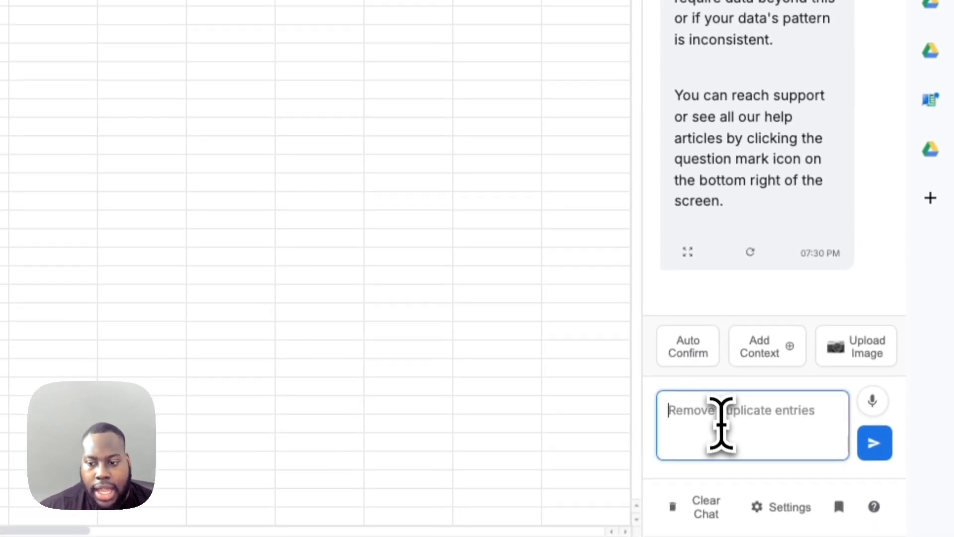
pyautogui.write('hey ')
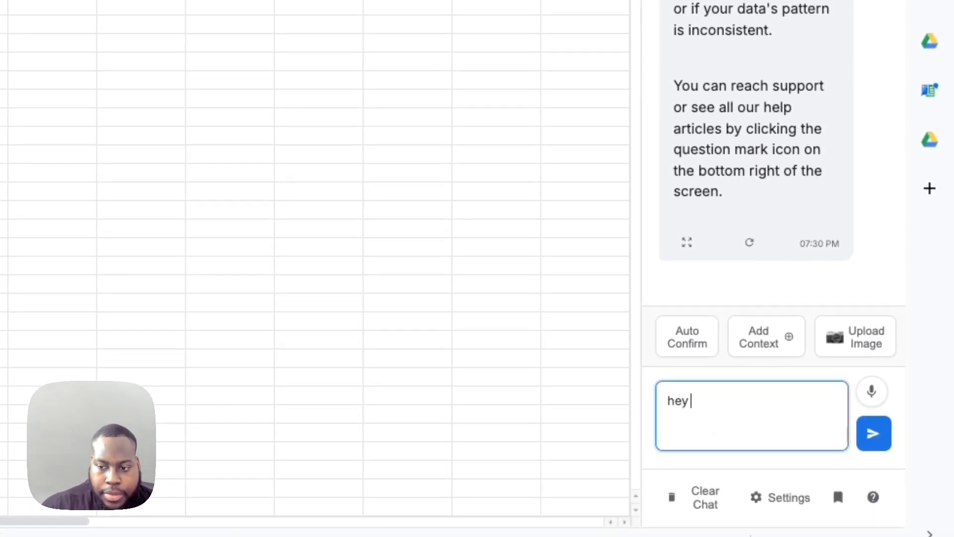
pyautogui.write('these are the xpaths of the produc')
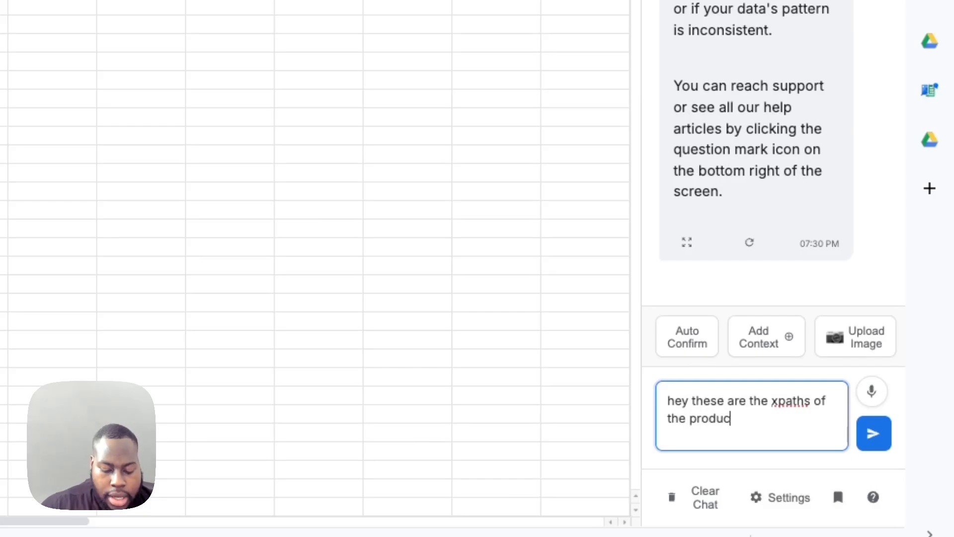
pyautogui.write('t links.')
pyautogui.hotkey('shift', 'Return')
pyautogui.hotkey('shift', 'Return')
pyautogui.hotkey('ctrl', 'v')
pyautogui.hotkey('shift', 'Return')
pyautogui.hotkey('shift', 'Return')
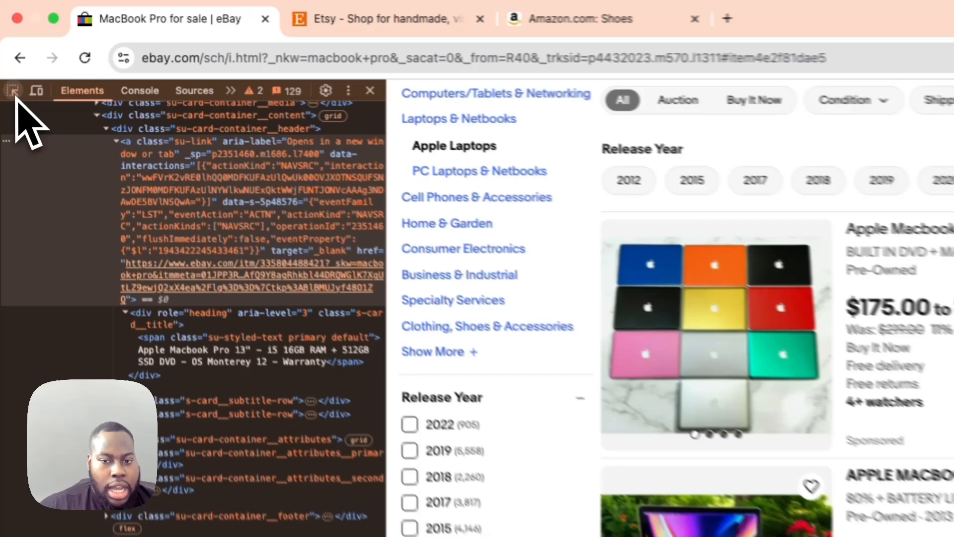
# - Inspect the second eBay listing's title, copy its link element's full XPath and add it to the SheetXAi message
pyautogui.click(6, 50)
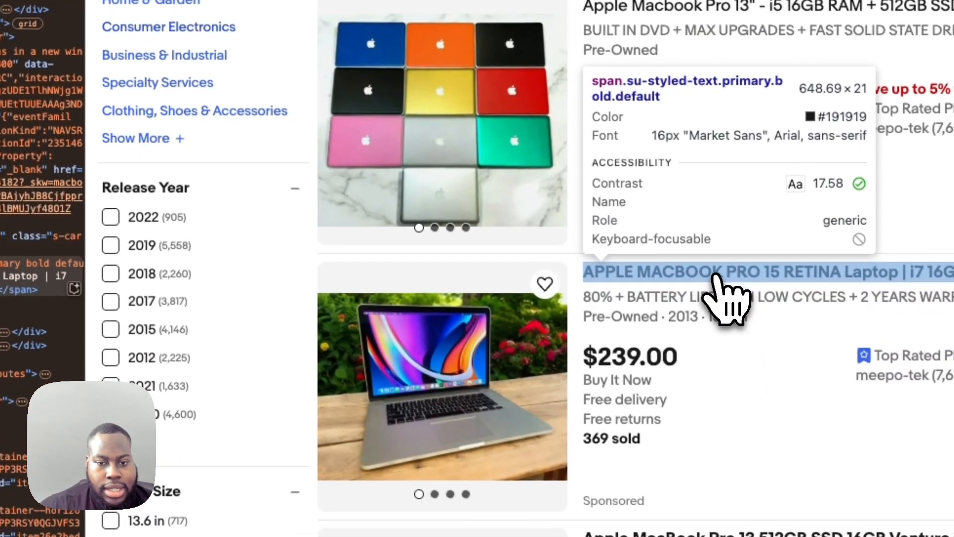
pyautogui.click(731, 314)
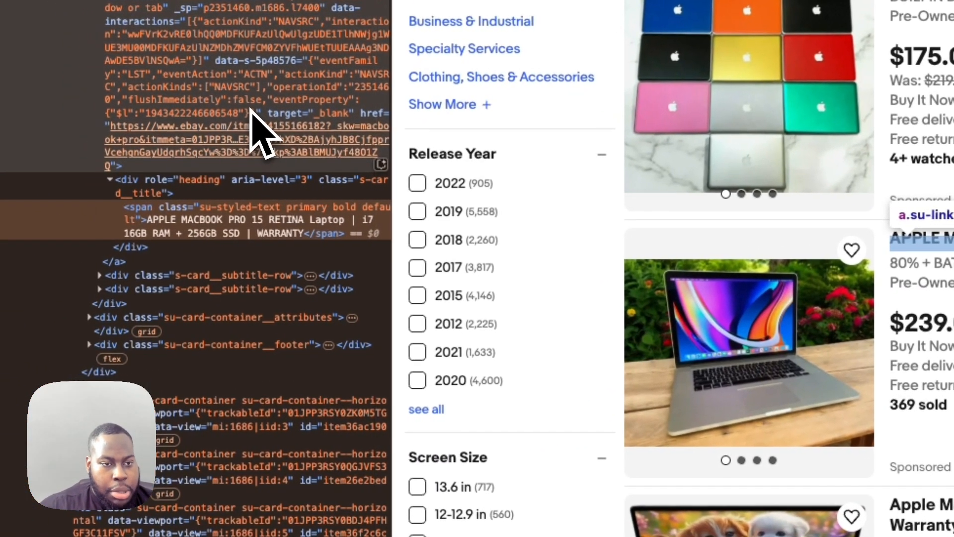
pyautogui.rightClick(238, 107)
pyautogui.moveTo(281, 291)
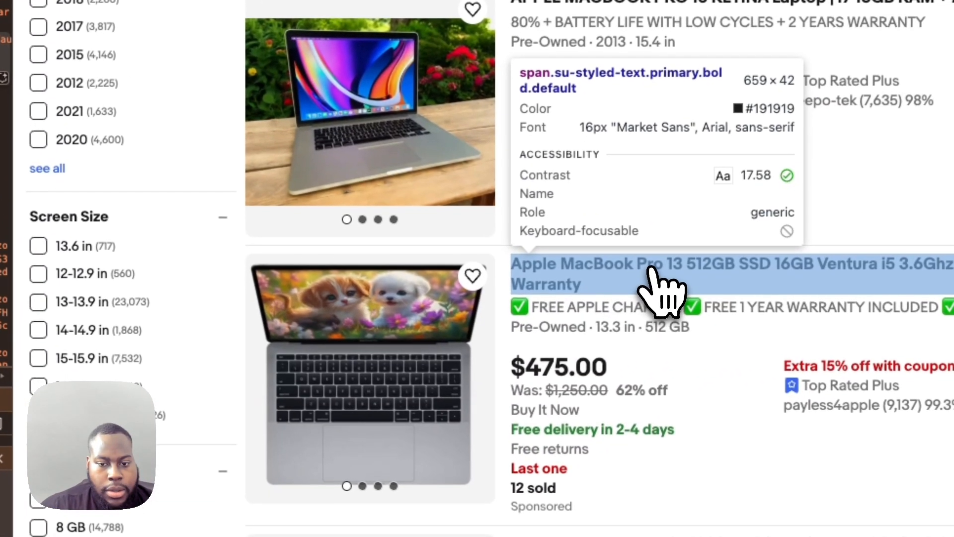
# - Copy the full XPath of the third eBay listing's link element, add it to the SheetXAi message and review the text
pyautogui.click(651, 267)
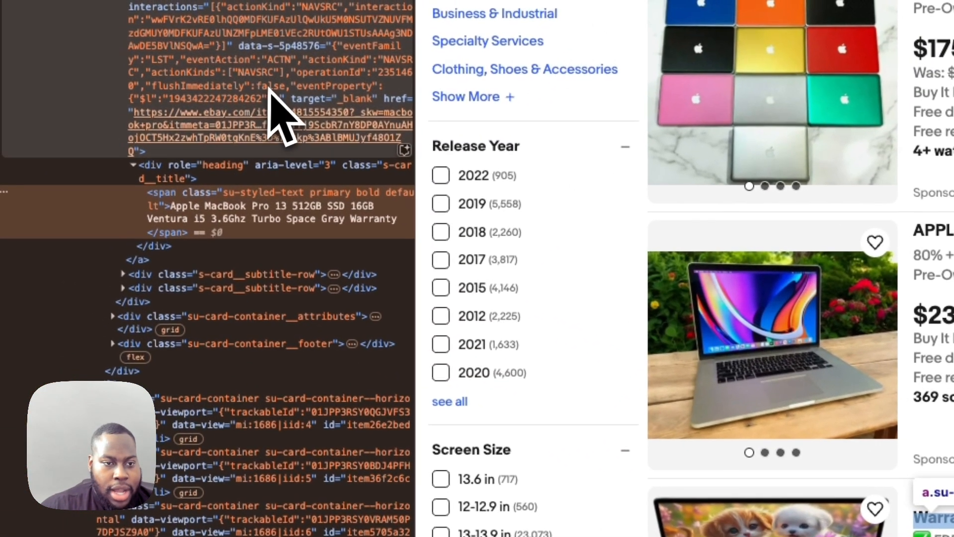
pyautogui.rightClick(274, 87)
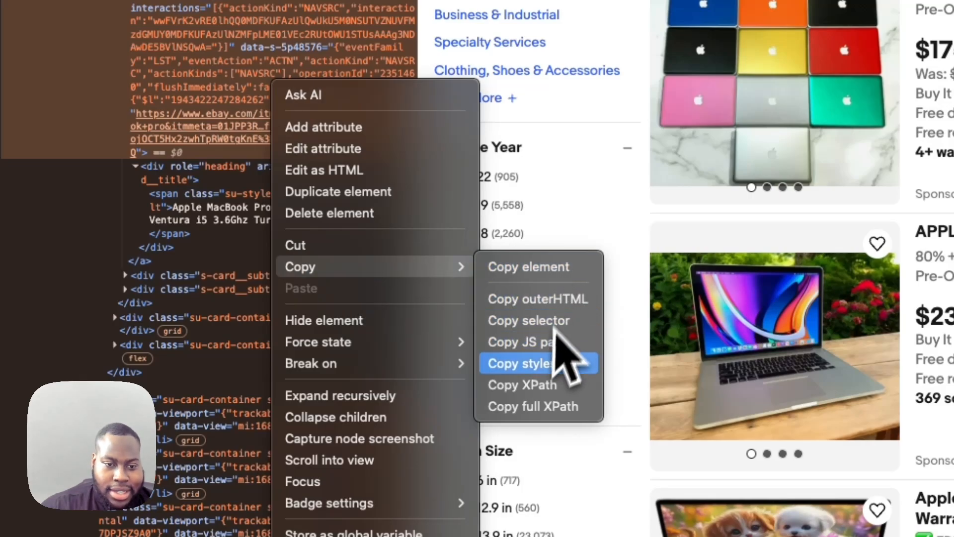
pyautogui.click(536, 407)
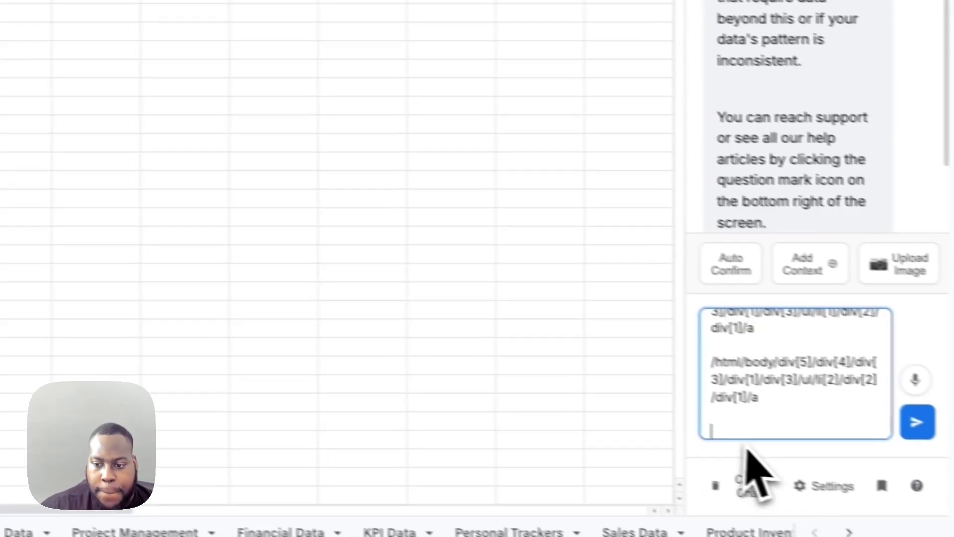
pyautogui.scroll(5, 735, 418)
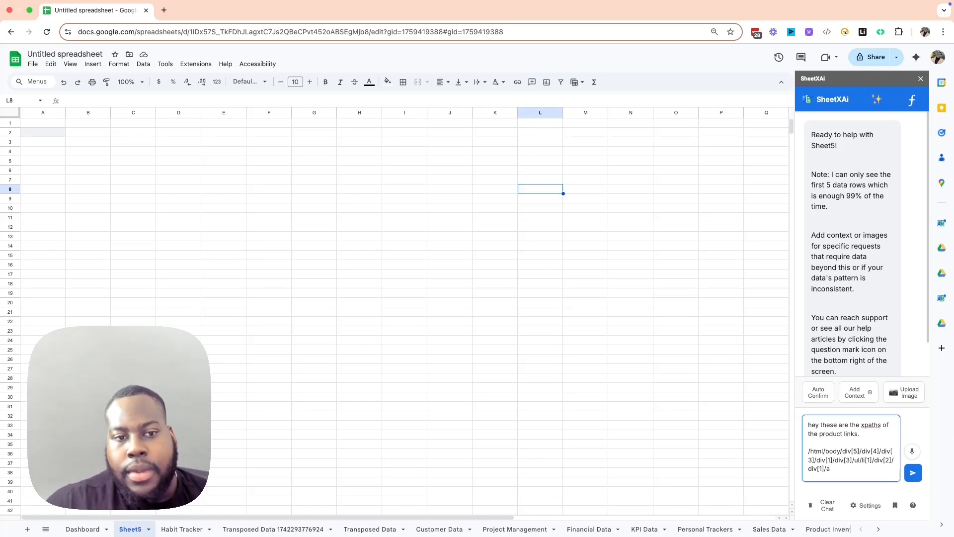
pyautogui.scroll(-3, 851, 448)
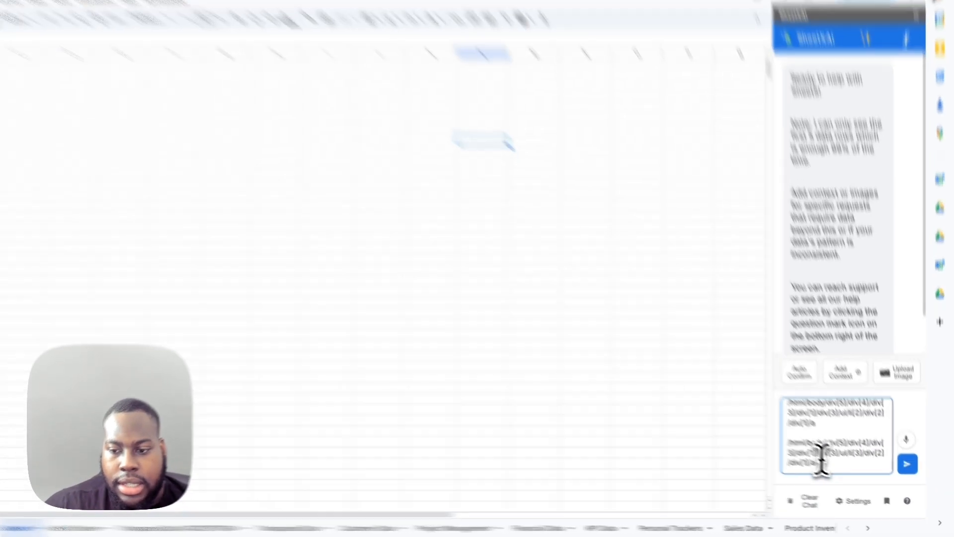
# - Add "its from" below the XPaths, followed by the copied URL of the eBay MacBook Pro search page
pyautogui.press('Return')
pyautogui.press('Return')
pyautogui.press('Return')
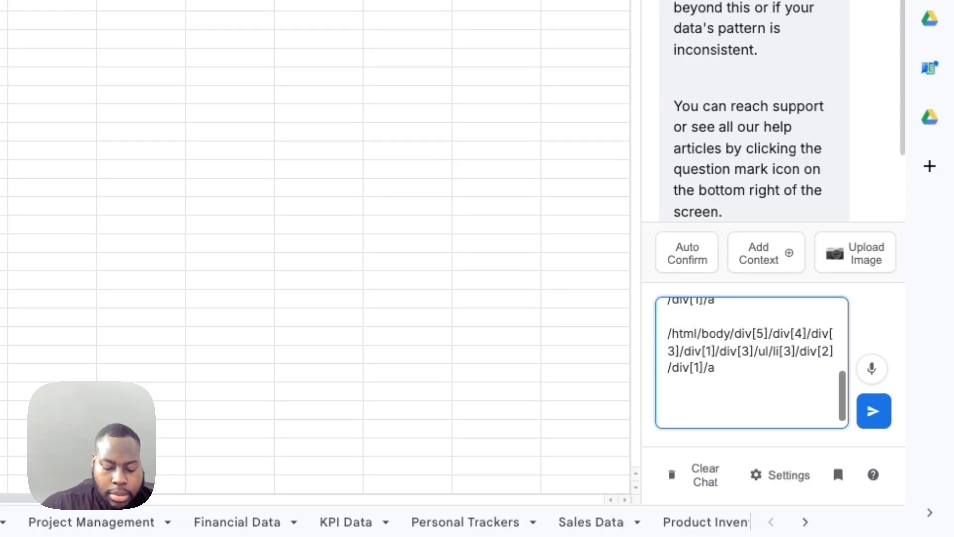
pyautogui.write('its from')
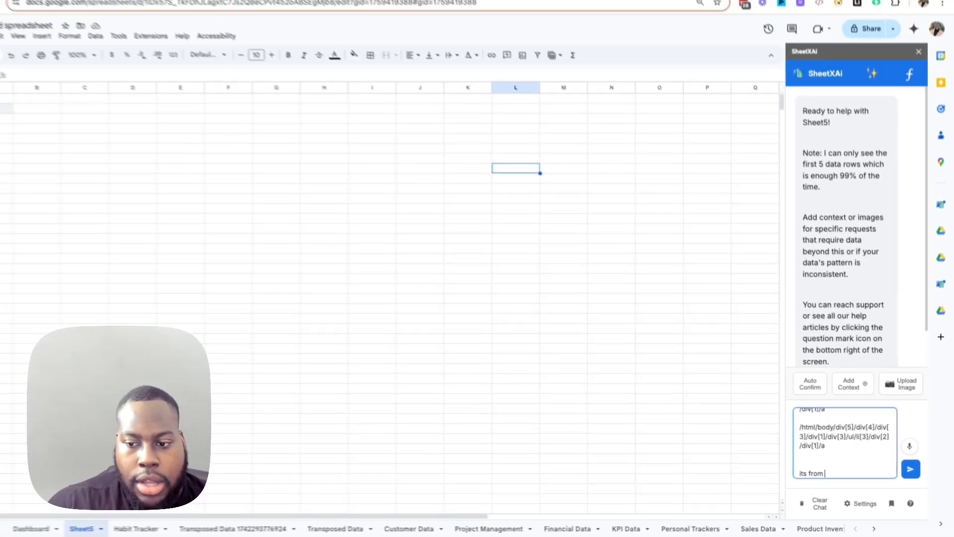
pyautogui.hotkey('ctrl', 'Right')
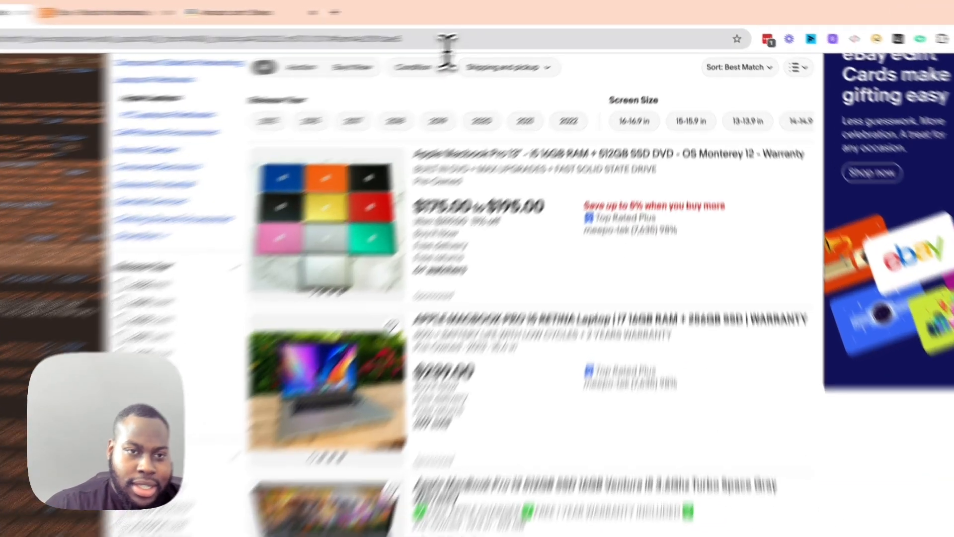
pyautogui.click(496, 37)
pyautogui.hotkey('ctrl', 'Left')
pyautogui.hotkey('ctrl', 'v')
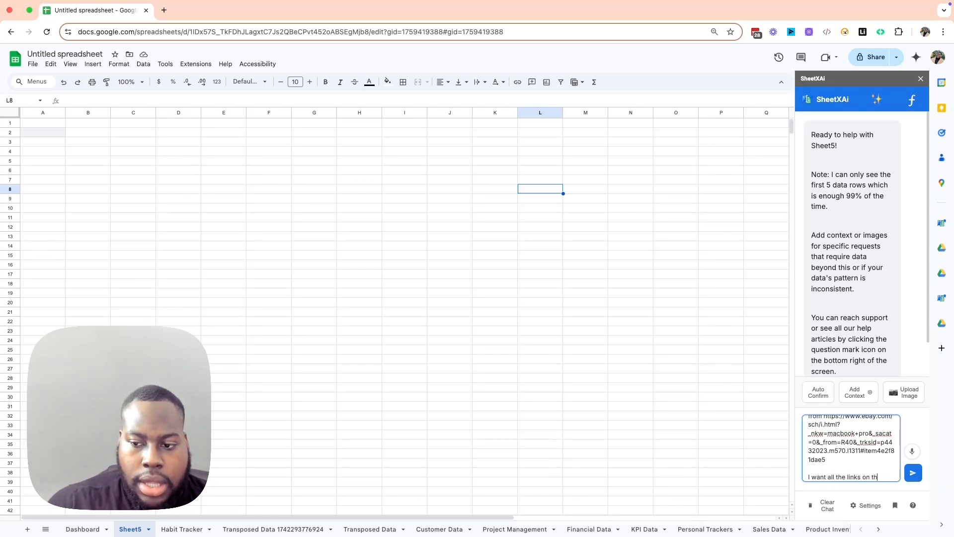
# - Complete the request "I want all the links on that page" and send the message to SheetXAi
pyautogui.write('pag')
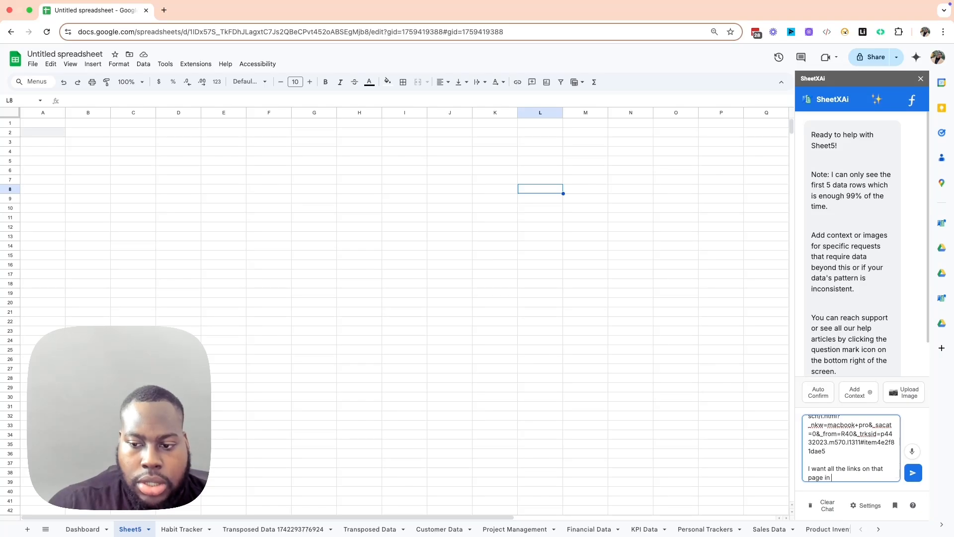
pyautogui.write('e')
pyautogui.press('Return')
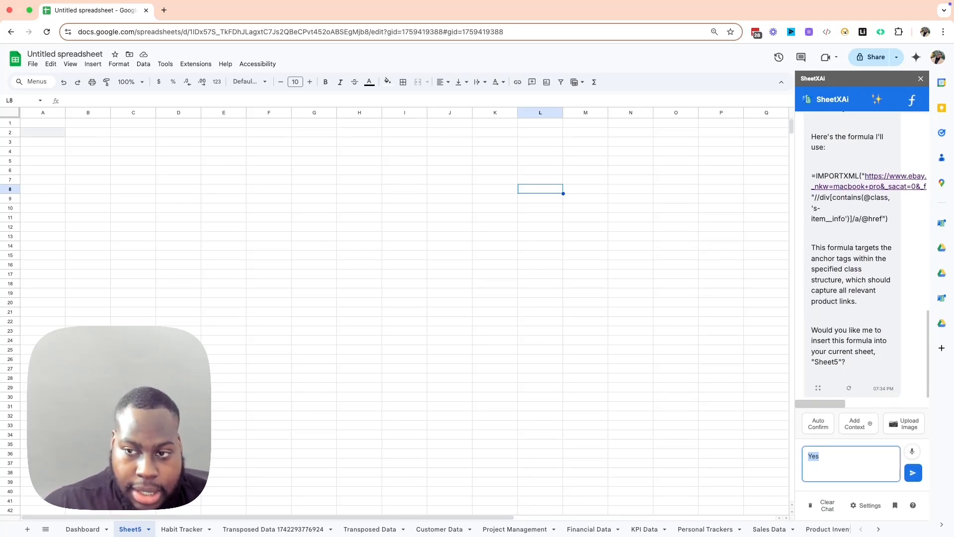
# - Copy the IMPORTXML formula from SheetXAi's reply and enter it in cell B2
pyautogui.scroll(2, 854, 226)
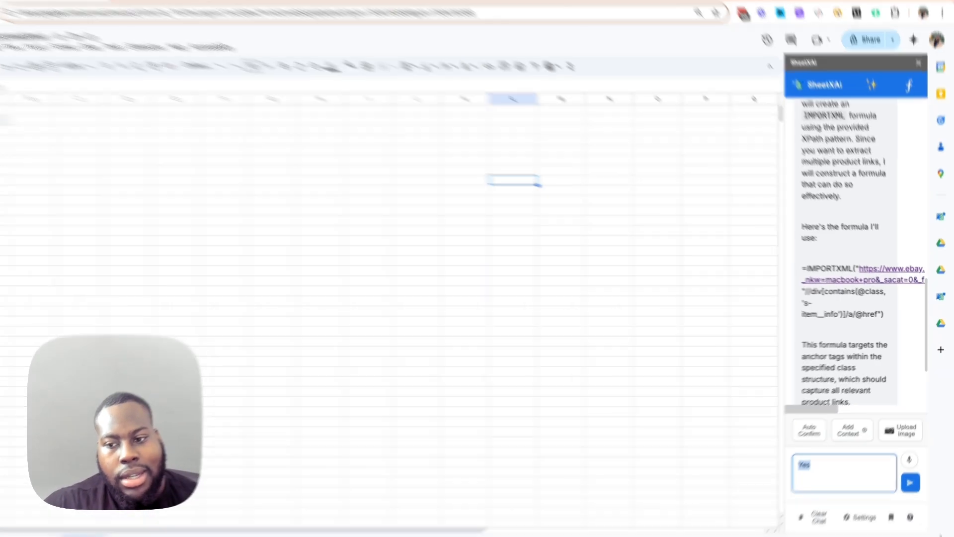
pyautogui.moveTo(885, 314); pyautogui.dragTo(803, 272)
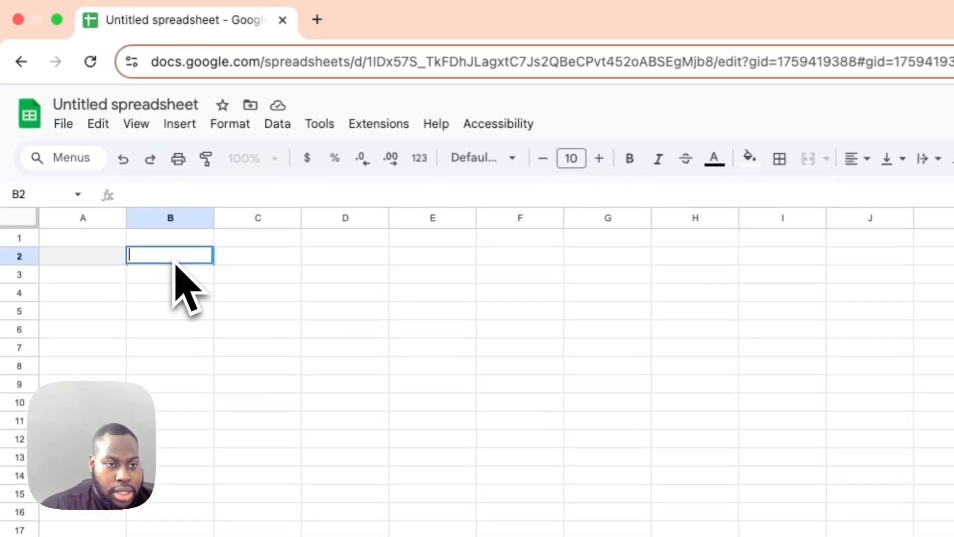
pyautogui.doubleClick(90, 137)
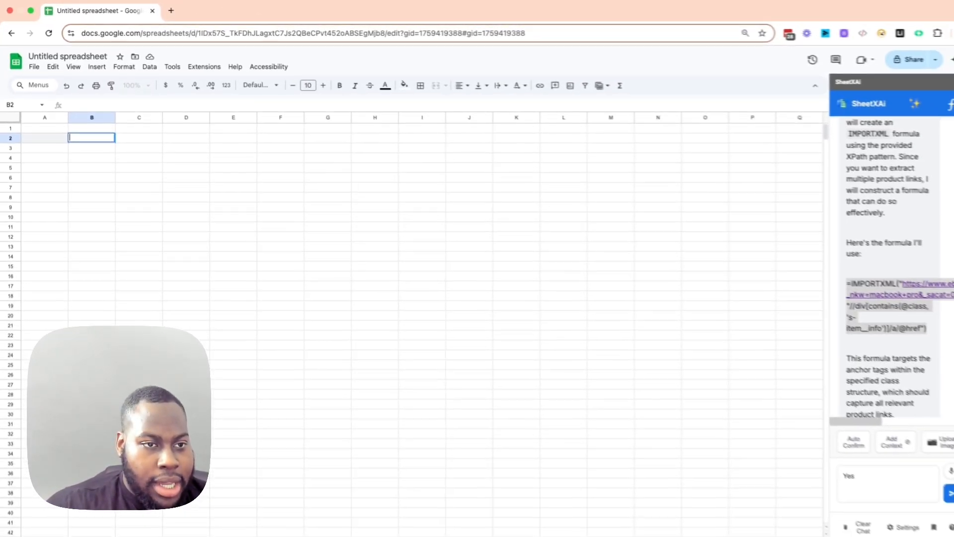
pyautogui.press('super+v')
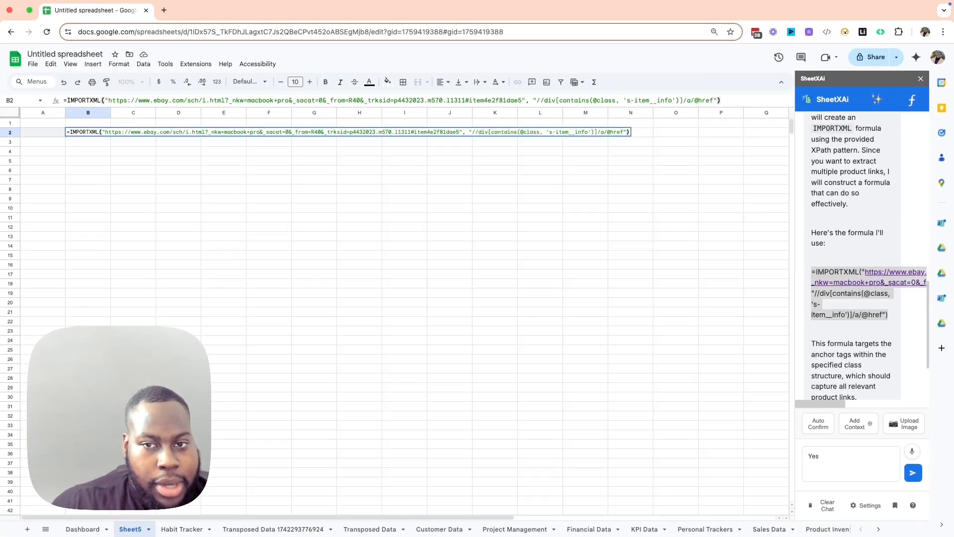
pyautogui.press('Return')
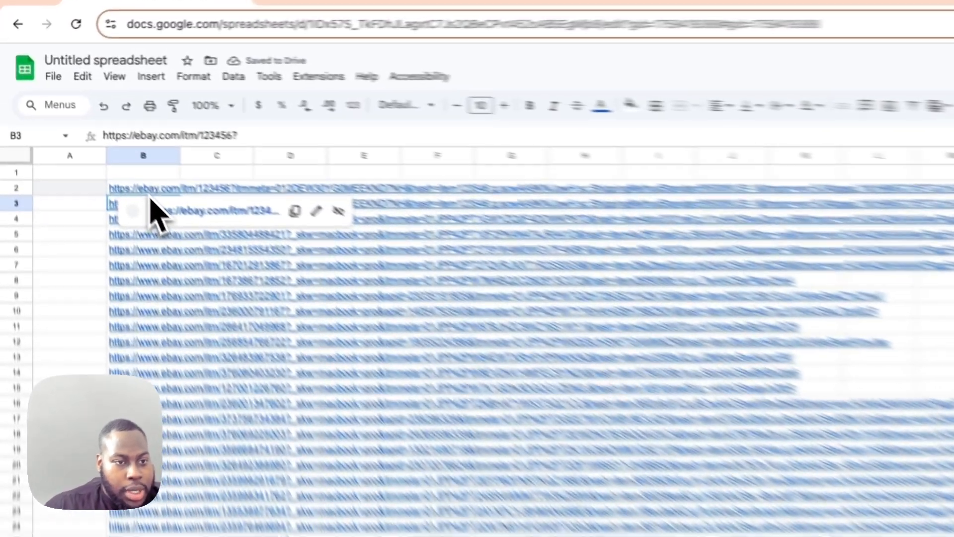
# - Select cell B2 and bring up the link preview of the first extracted URL
pyautogui.click(92, 134)
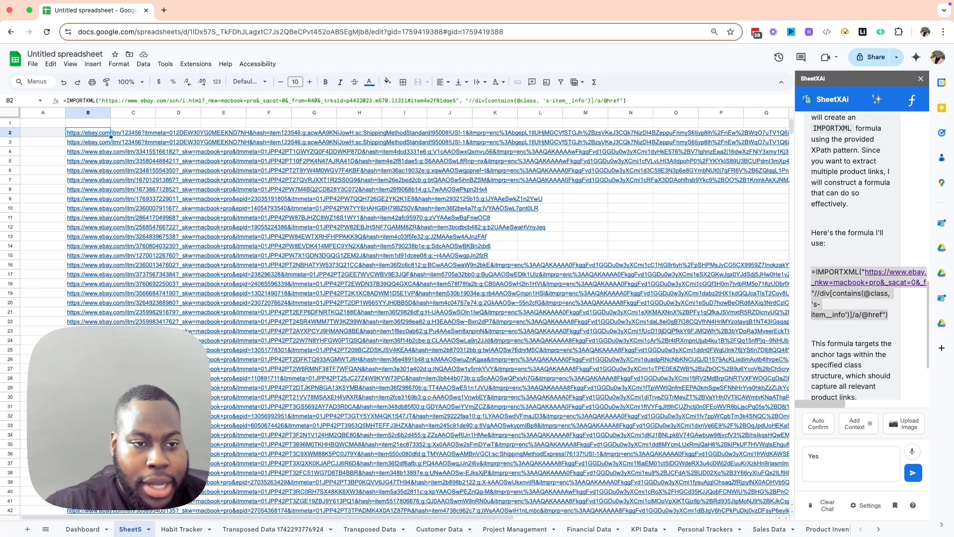
pyautogui.moveTo(99, 154)
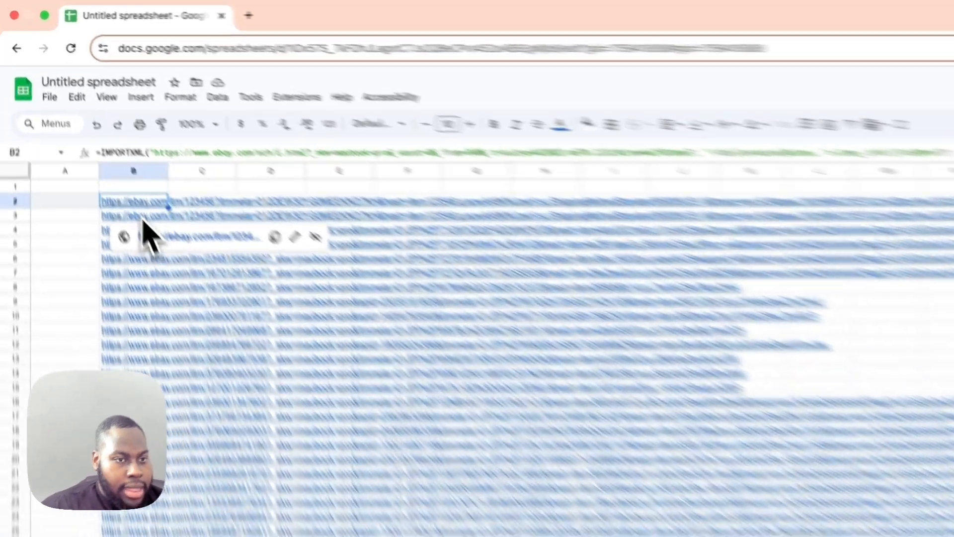
pyautogui.click(144, 219)
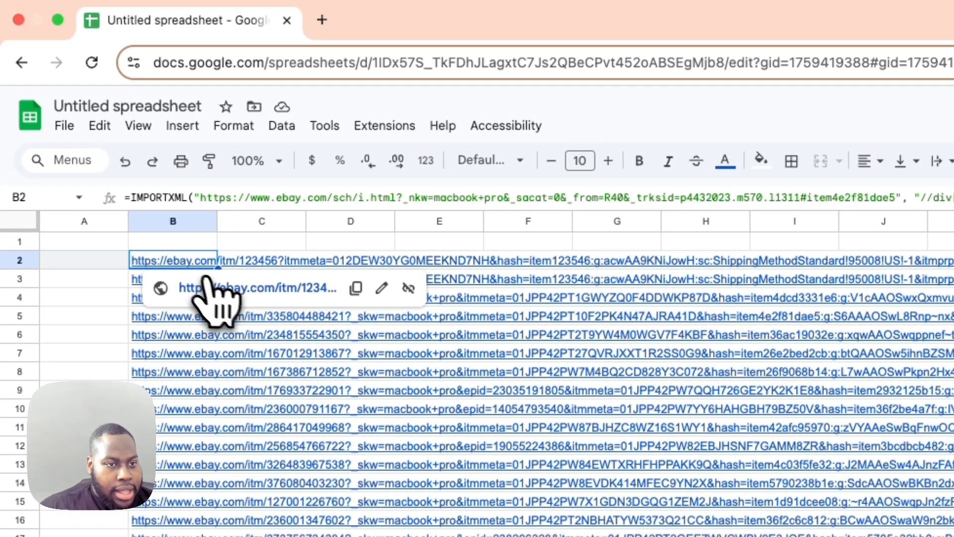
# - Open the extracted links in B2 and B4 to check their eBay pages, and return to the spreadsheet
pyautogui.click(223, 293)
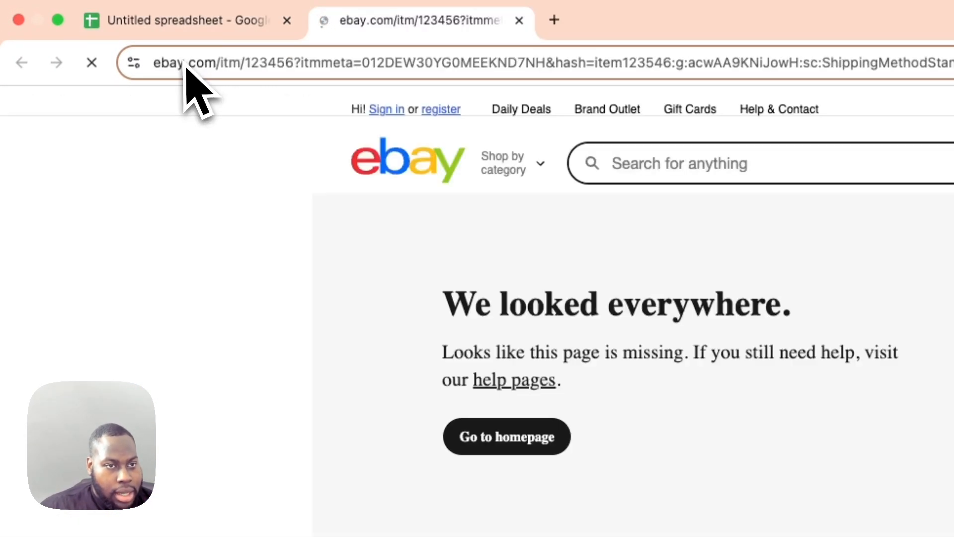
pyautogui.click(207, 20)
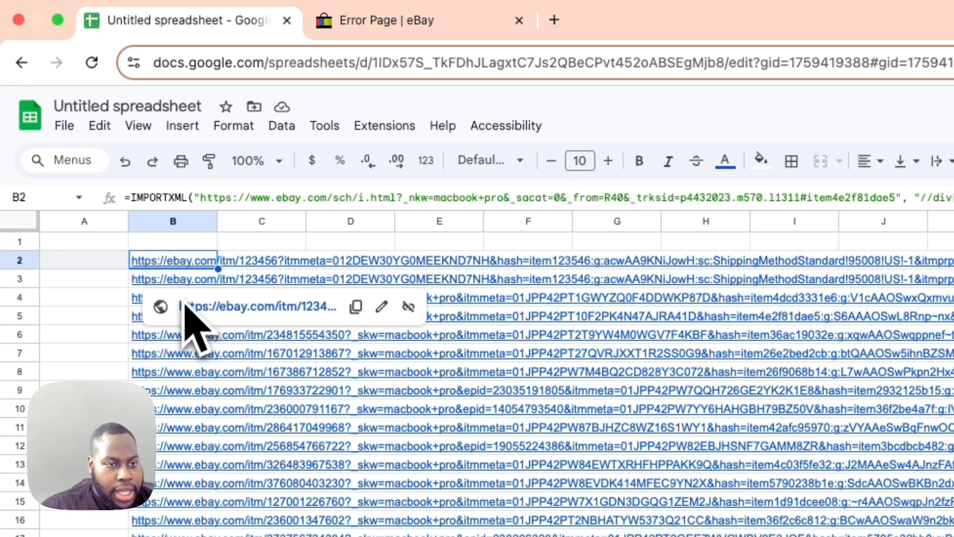
pyautogui.click(137, 305)
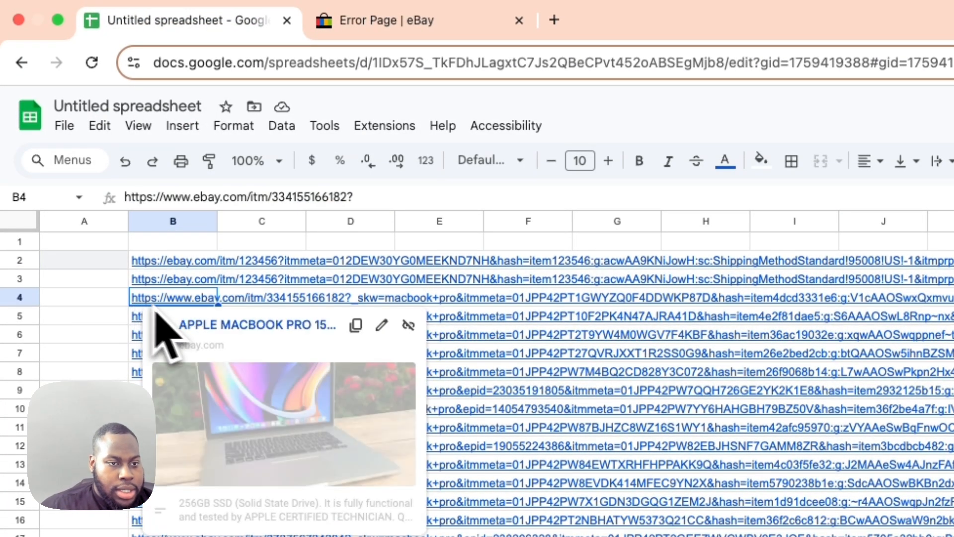
pyautogui.click(209, 327)
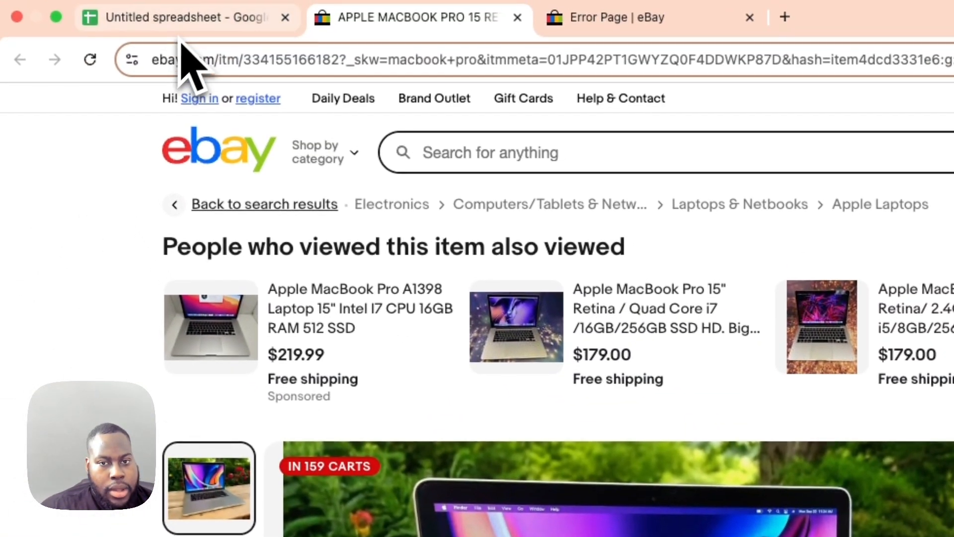
pyautogui.click(187, 28)
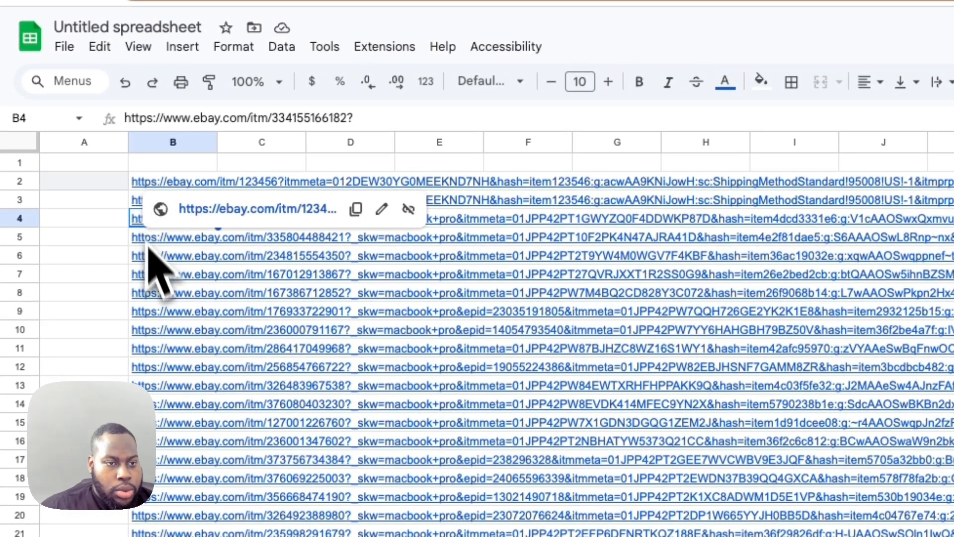
pyautogui.click(158, 274)
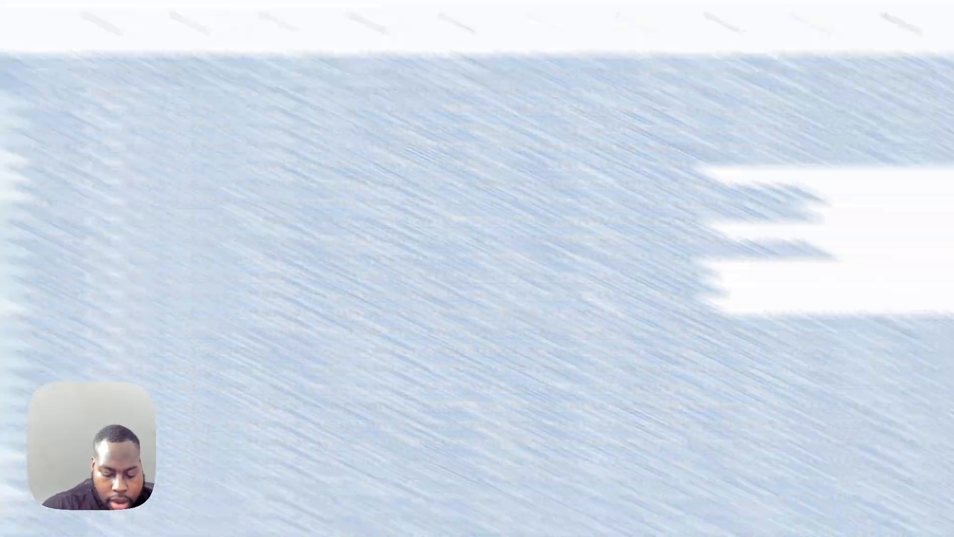
# - Send SheetXAi the message "ok I pasted, and its good. Now make column B static" and approve its proposed action with "Yes"
pyautogui.write('ok I pasted')
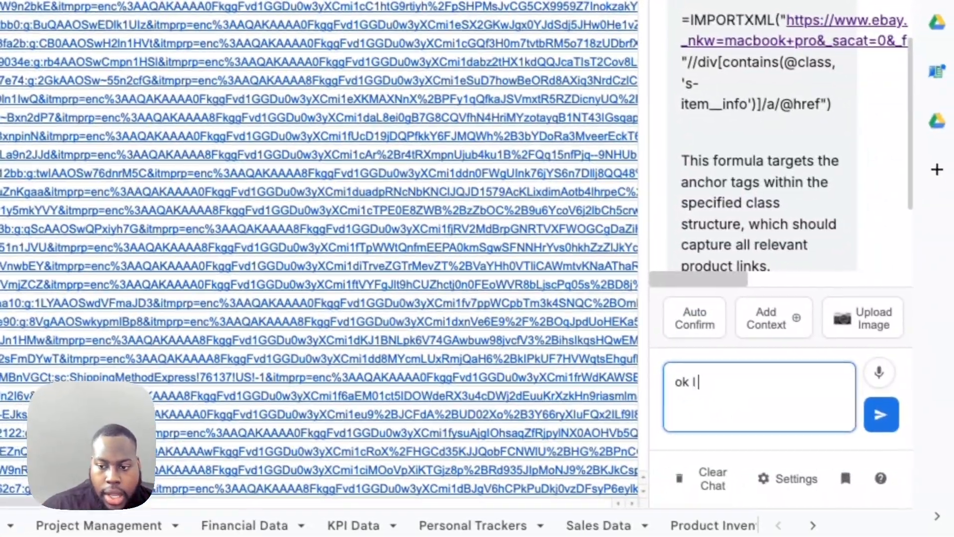
pyautogui.write(', and its good.')
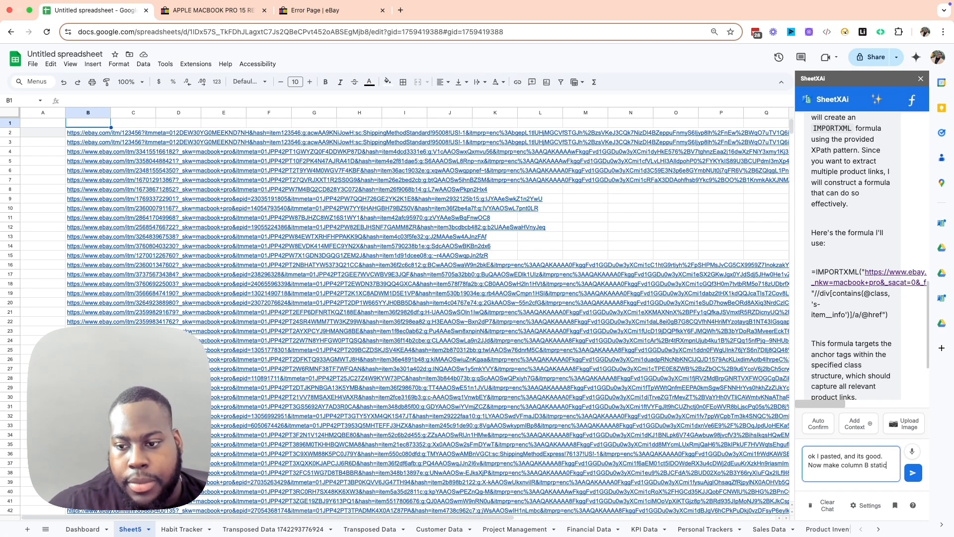
pyautogui.press('Return')
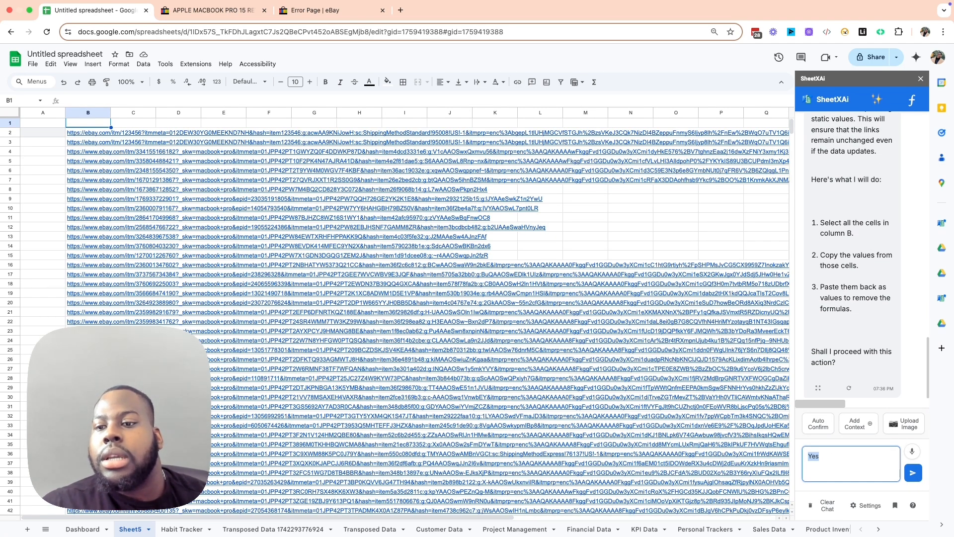
pyautogui.press('Return')
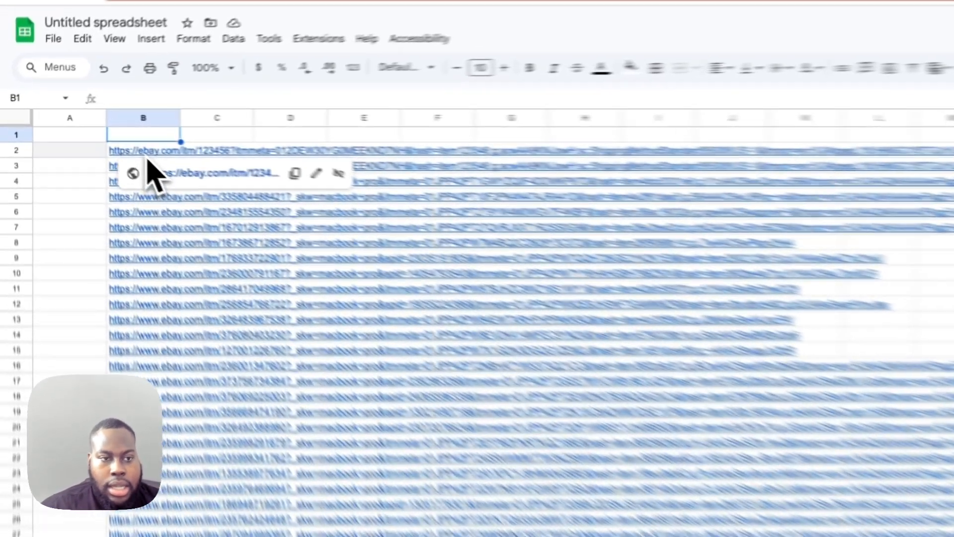
# - Check the contents of the link cells in column B, including B6, B5, B2 and B7:B18
pyautogui.click(147, 156)
pyautogui.click(145, 215)
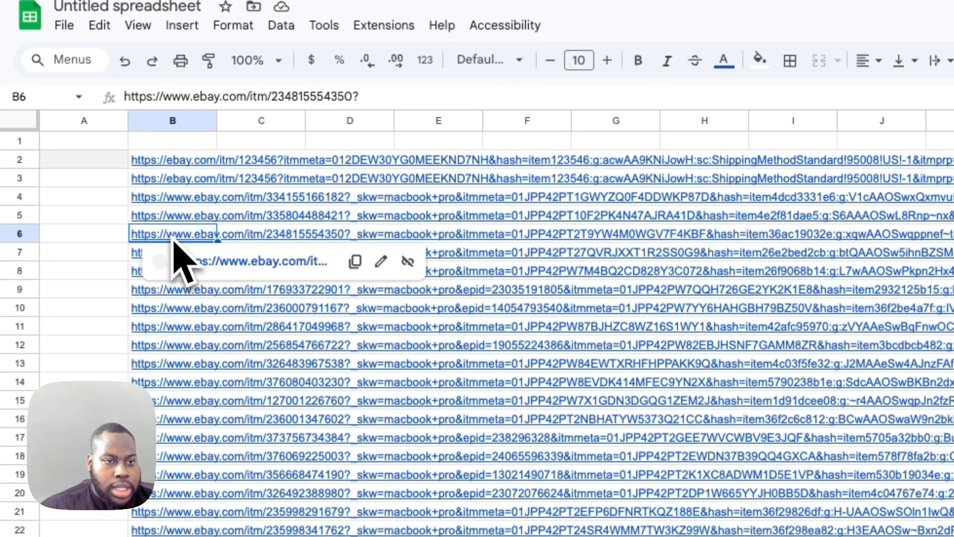
pyautogui.click(174, 218)
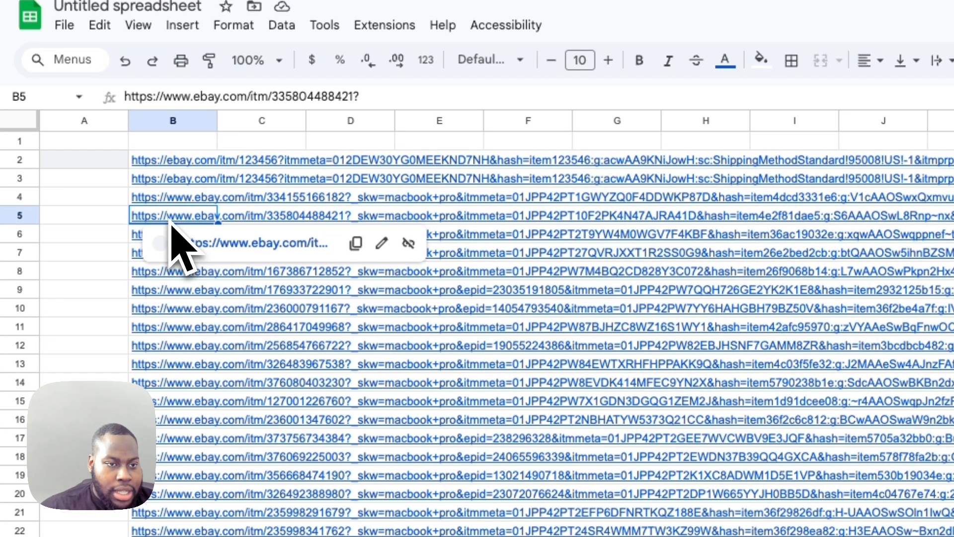
pyautogui.click(191, 164)
pyautogui.moveTo(192, 254); pyautogui.dragTo(189, 456)
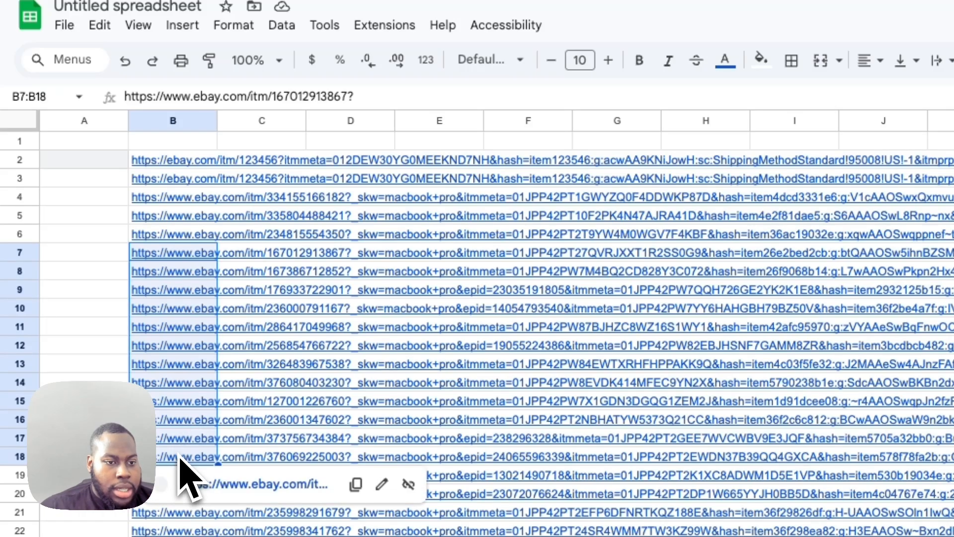
# - Delete rows 2 and 3, which hold the placeholder item 123456 links
pyautogui.moveTo(175, 167); pyautogui.dragTo(175, 181)
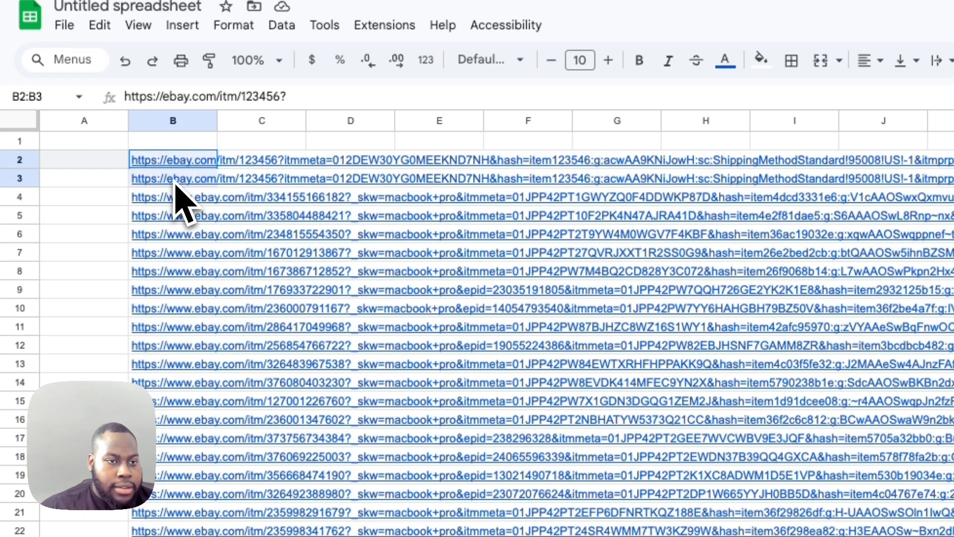
pyautogui.rightClick(175, 185)
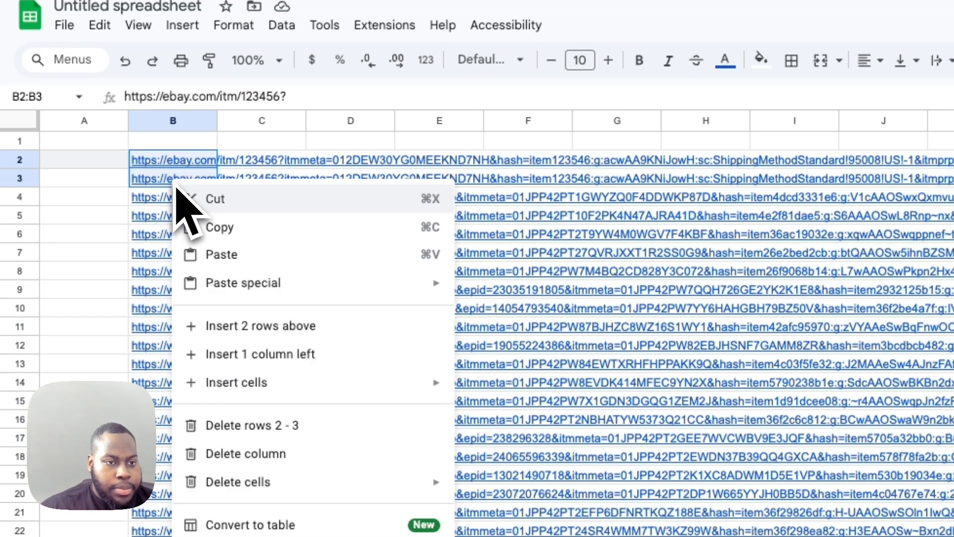
pyautogui.click(278, 426)
# - Open the links in B2 and B14 to check their eBay product pages, and return to the spreadsheet
pyautogui.click(179, 236)
pyautogui.click(173, 161)
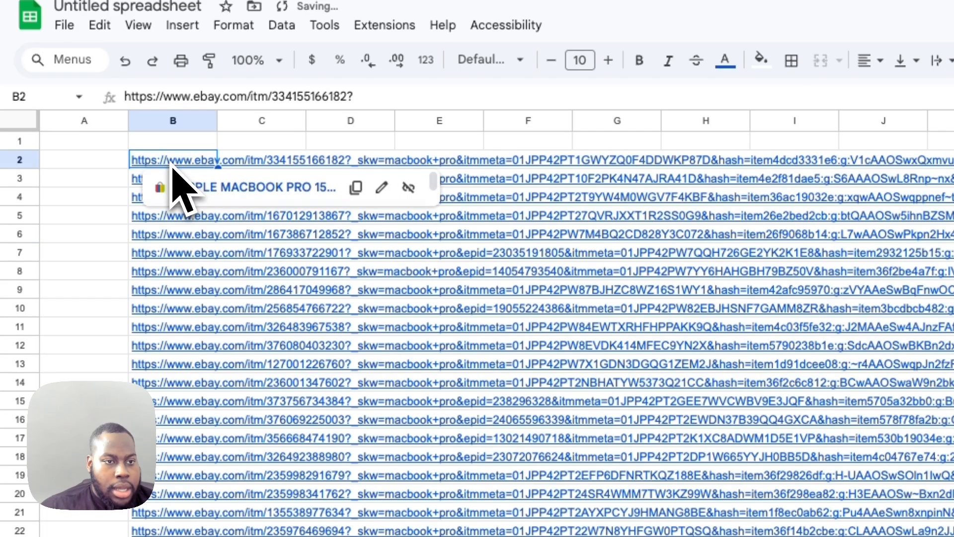
pyautogui.click(194, 188)
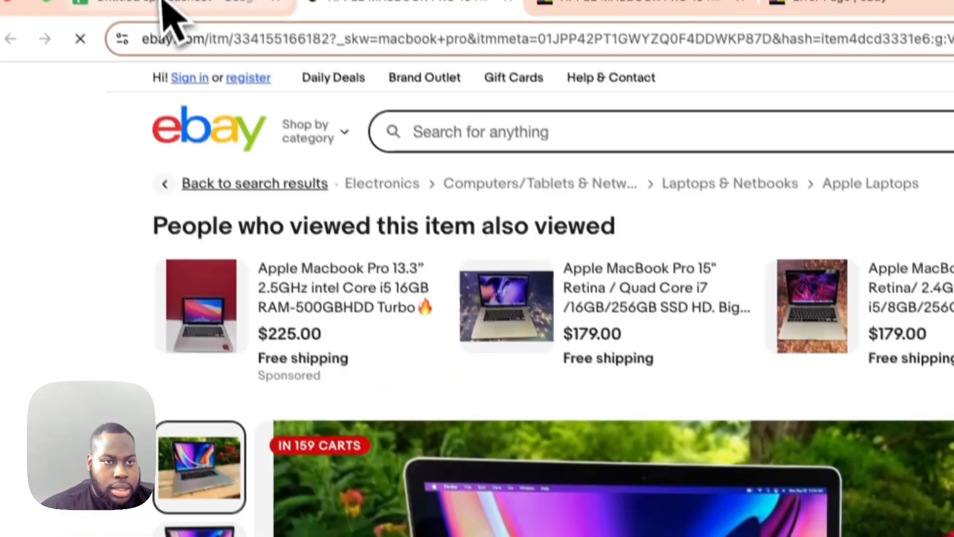
pyautogui.click(164, 5)
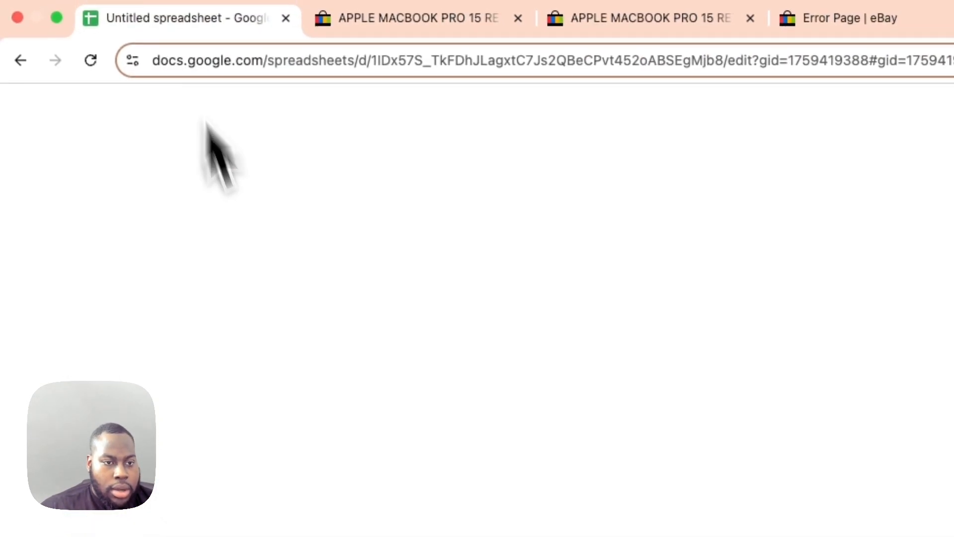
pyautogui.click(189, 288)
pyautogui.click(208, 264)
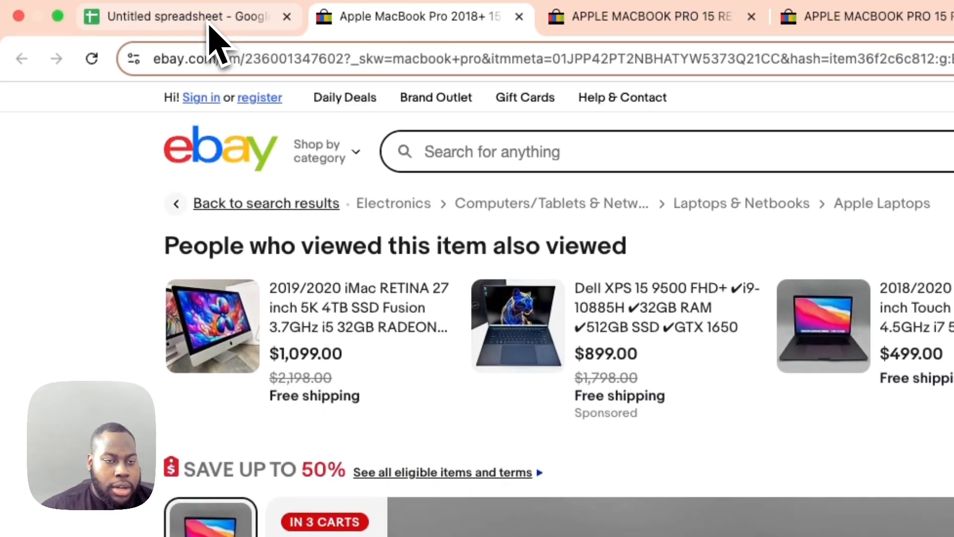
pyautogui.click(209, 23)
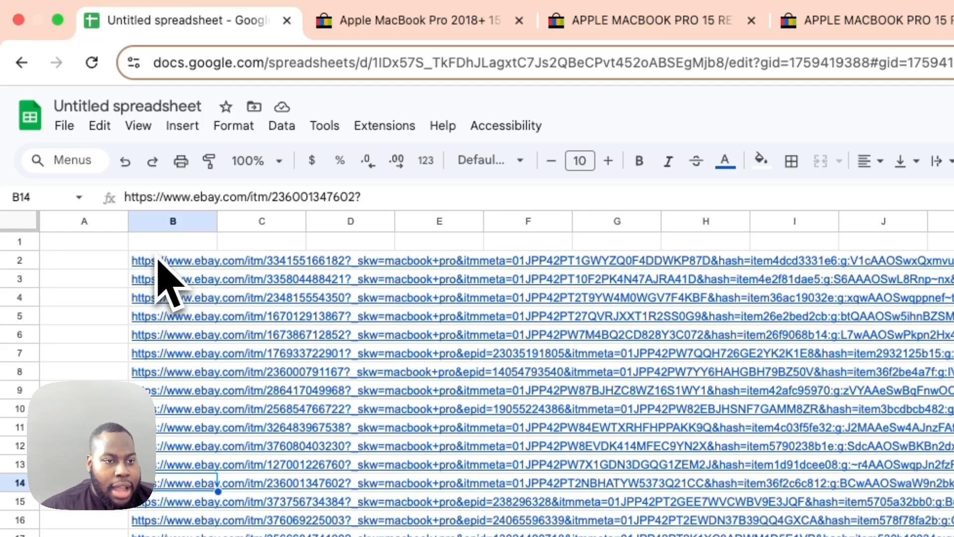
# - Move the whole column of product links from column B to column A
pyautogui.click(155, 221)
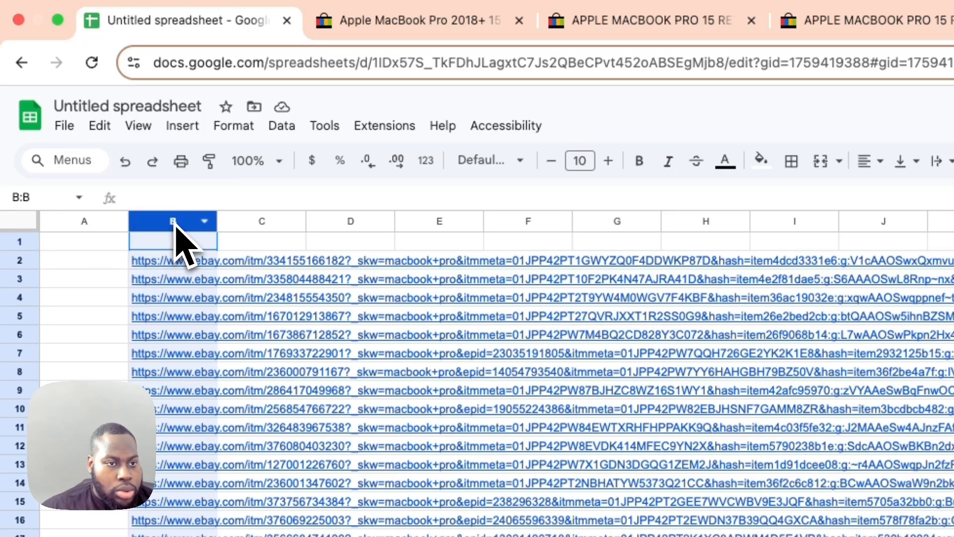
pyautogui.moveTo(130, 221); pyautogui.dragTo(80, 223)
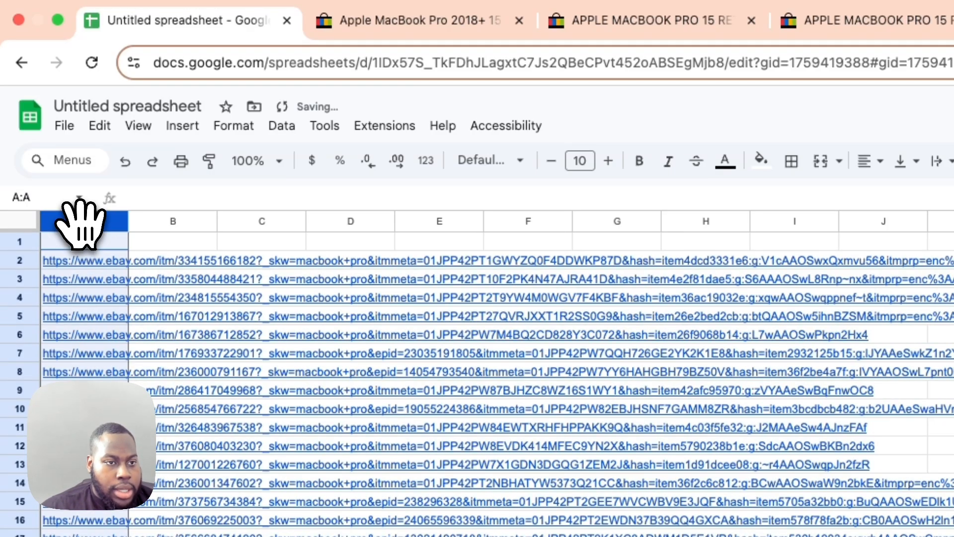
pyautogui.click(191, 244)
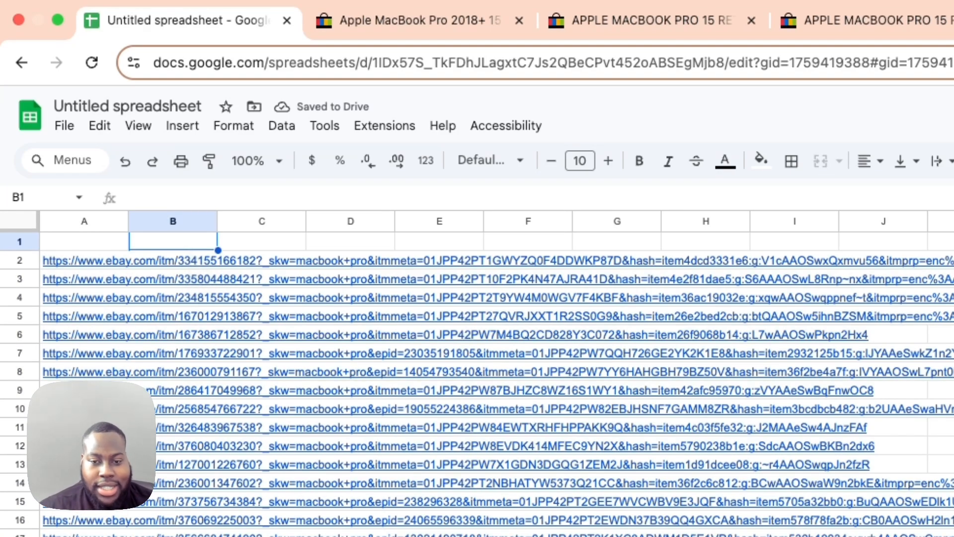
# - Enter the header "Product Links" in cell A1
pyautogui.click(97, 247)
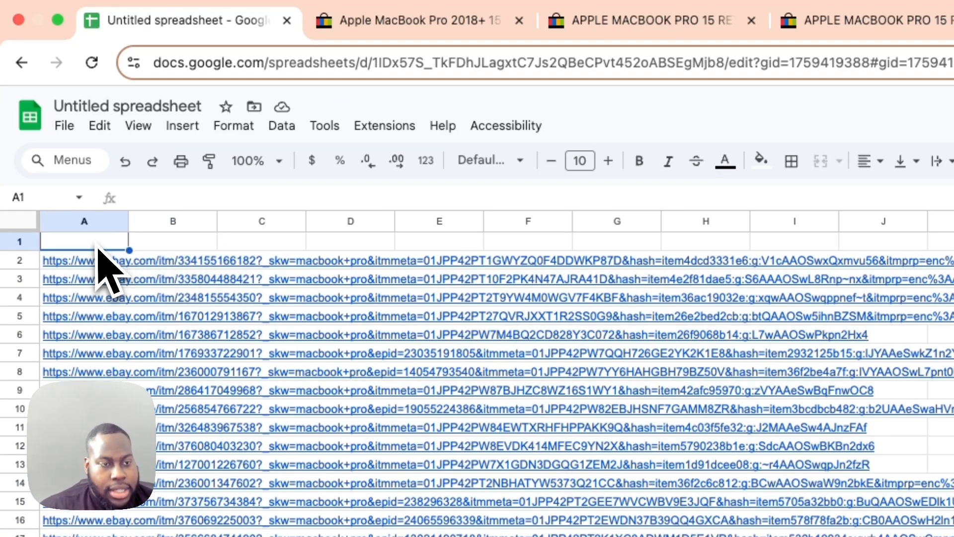
pyautogui.write('Product ')
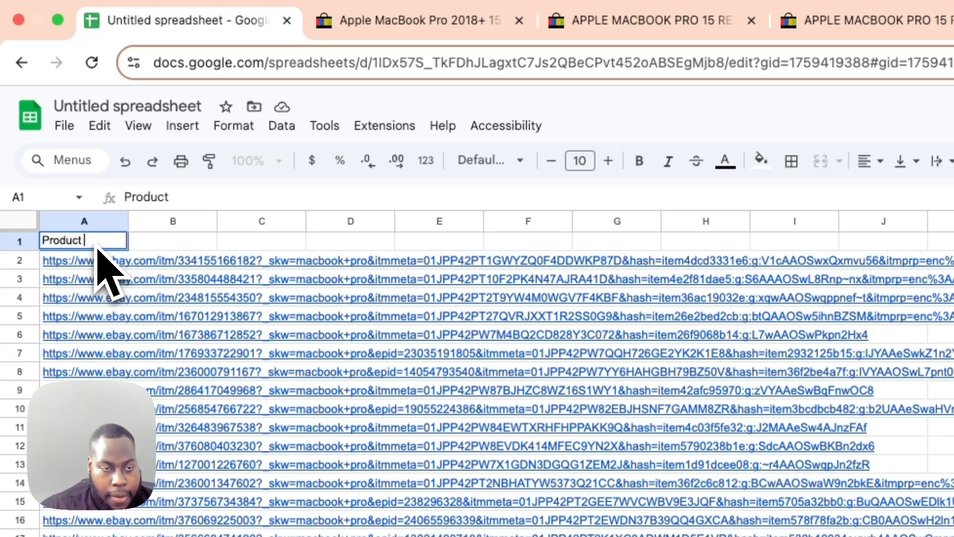
pyautogui.write('Links')
pyautogui.press('Return')
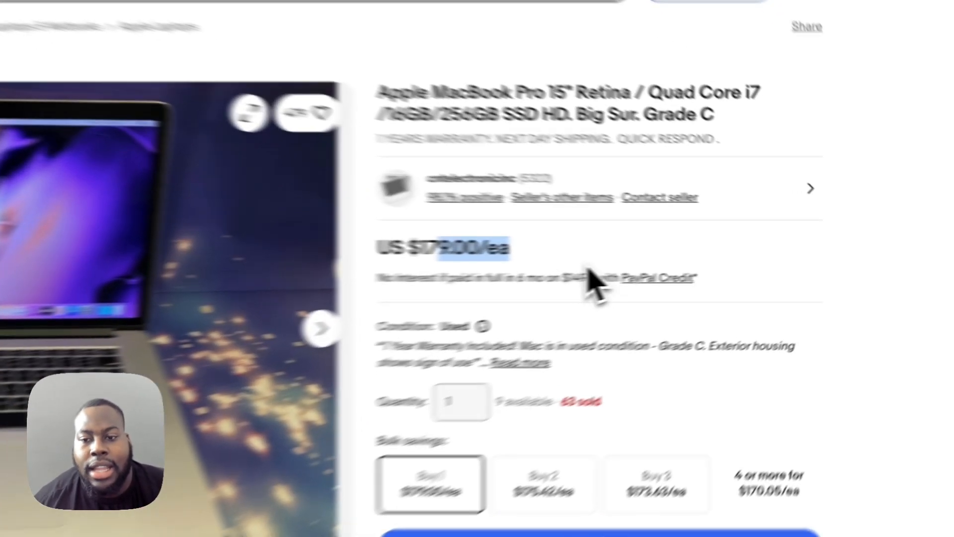
# - On the eBay MacBook Pro 15" listing, inspect the main price element in the developer tools and copy its full XPath
pyautogui.click(718, 265)
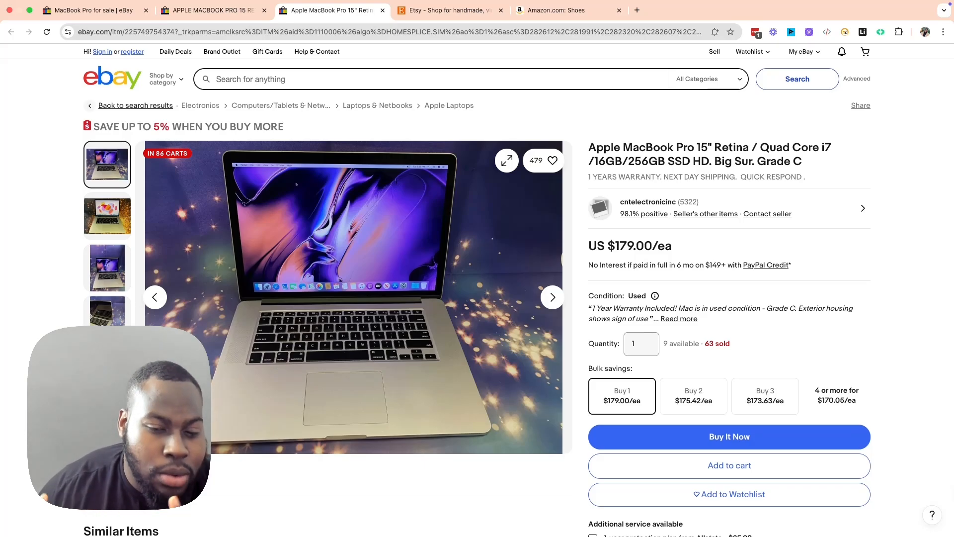
pyautogui.rightClick(719, 225)
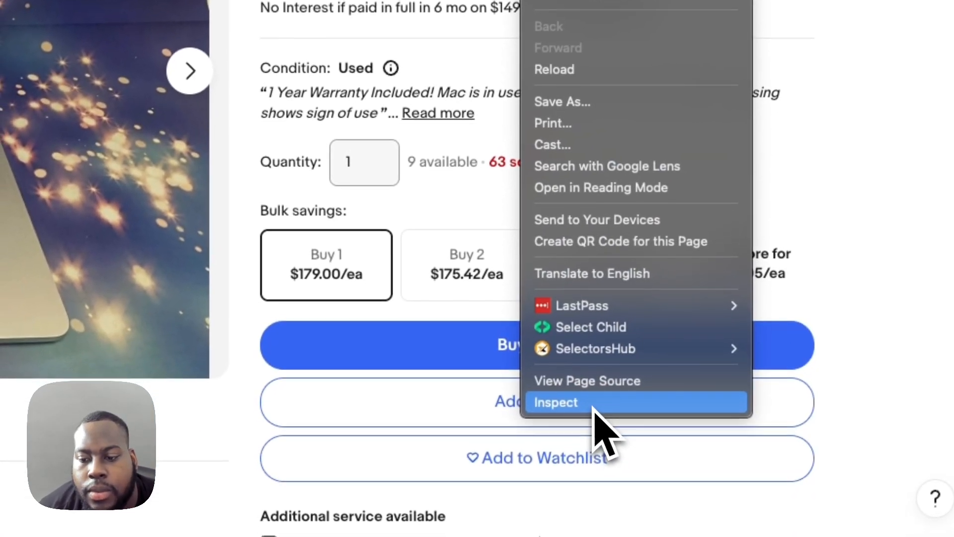
pyautogui.click(595, 403)
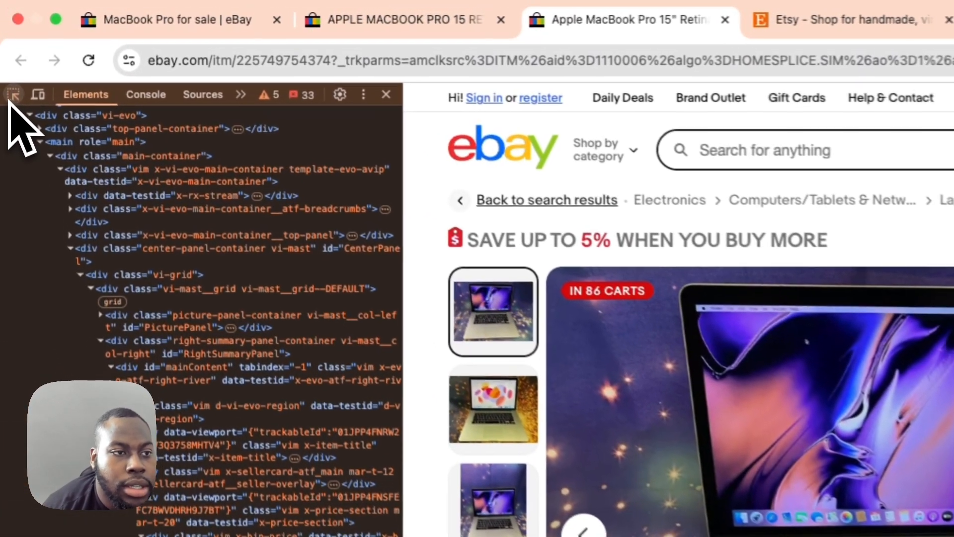
pyautogui.click(13, 96)
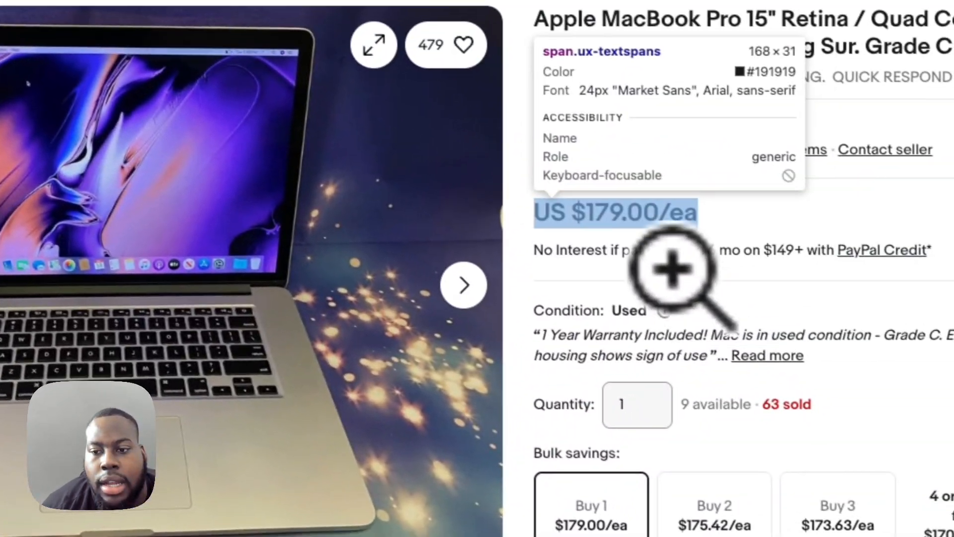
pyautogui.click(669, 219)
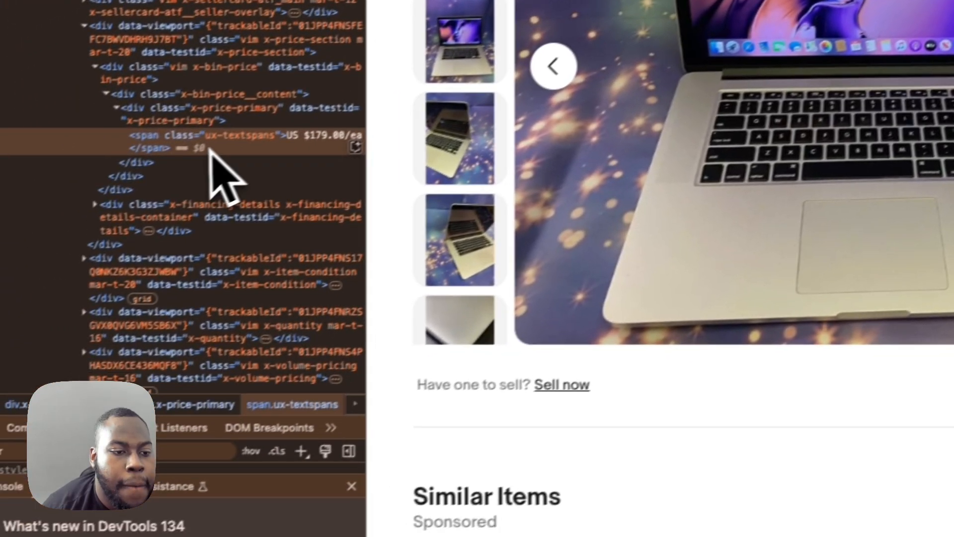
pyautogui.rightClick(209, 147)
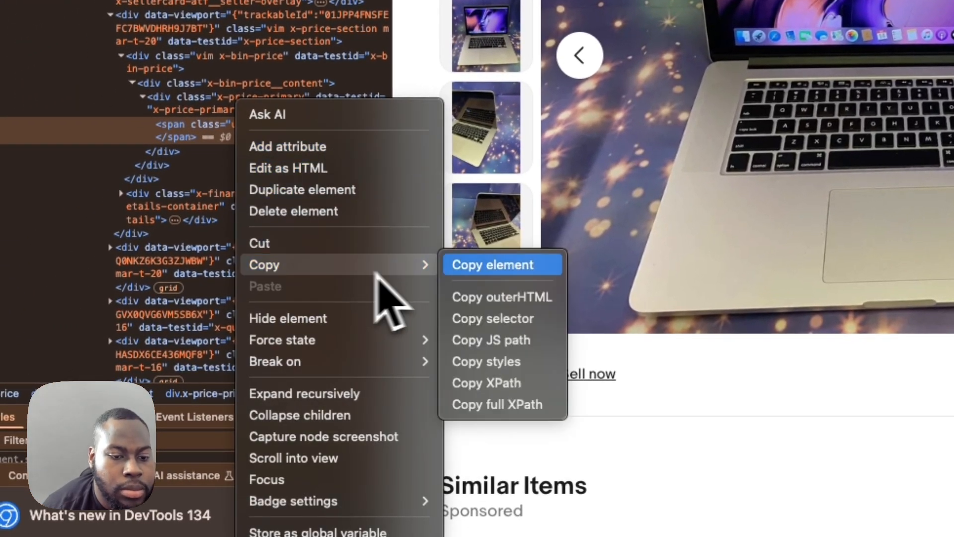
pyautogui.click(503, 408)
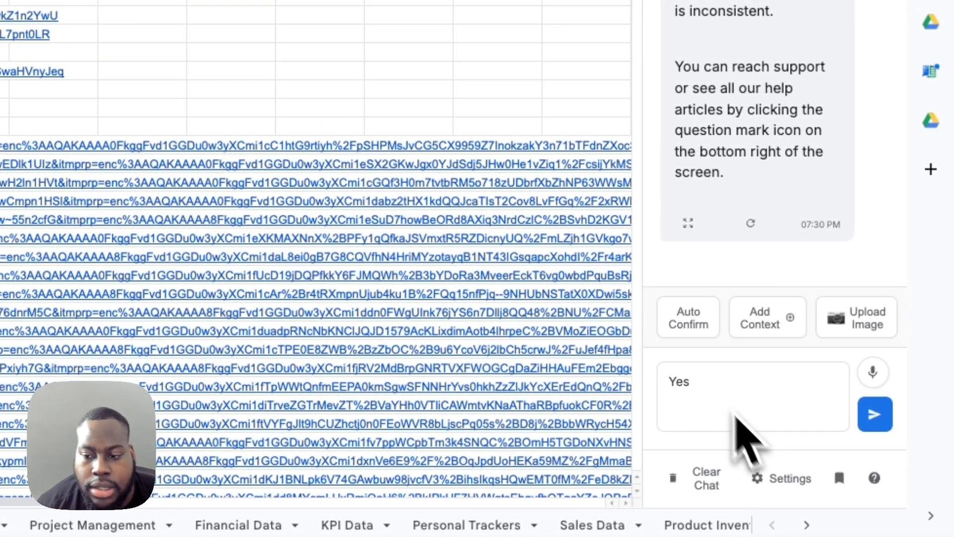
# - Ask SheetXAi to extract the price from the websites in A, stating "this is the xpath of price on the page" and supplying the copied XPath
pyautogui.click(729, 410)
pyautogui.hotkey('ctrl', 'a')
pyautogui.write('hey I want')
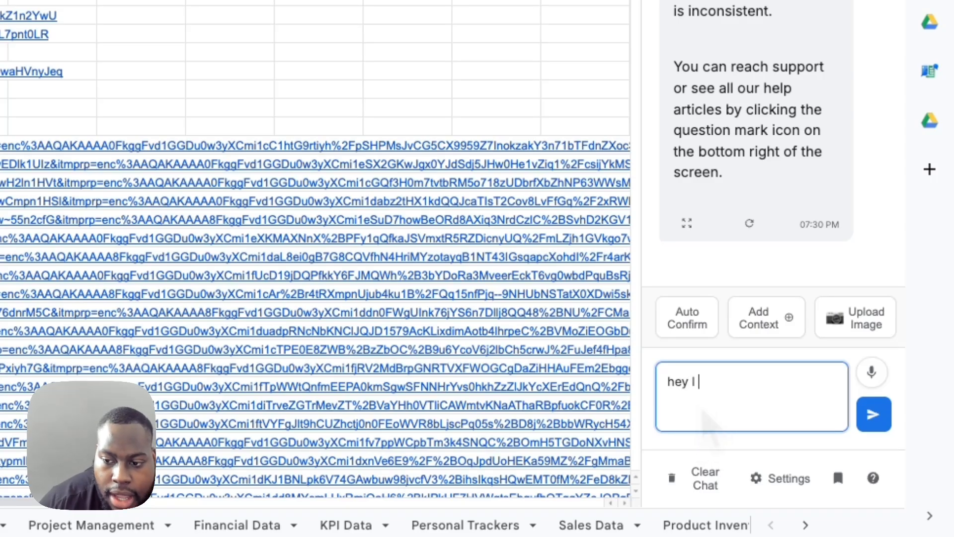
pyautogui.write(' to extract the p')
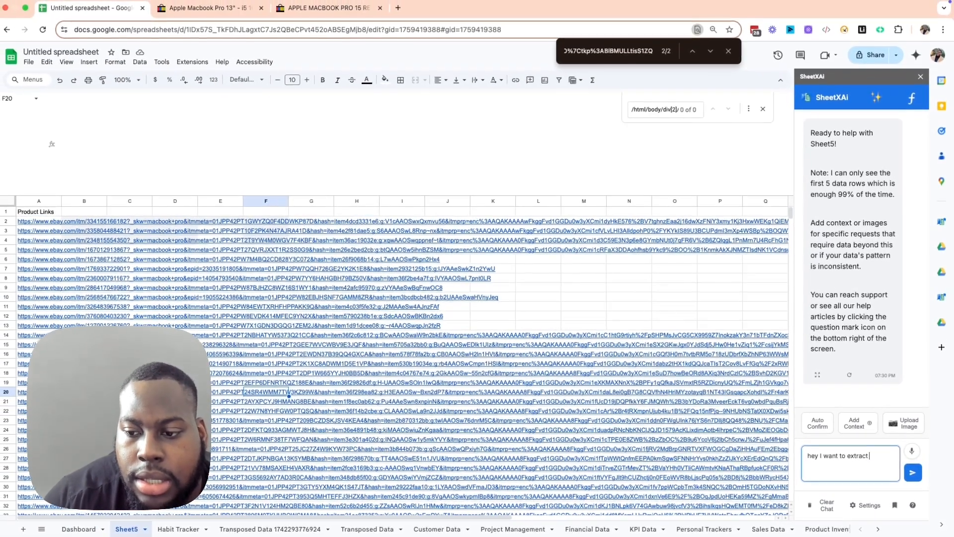
pyautogui.write('rice from the websites in A')
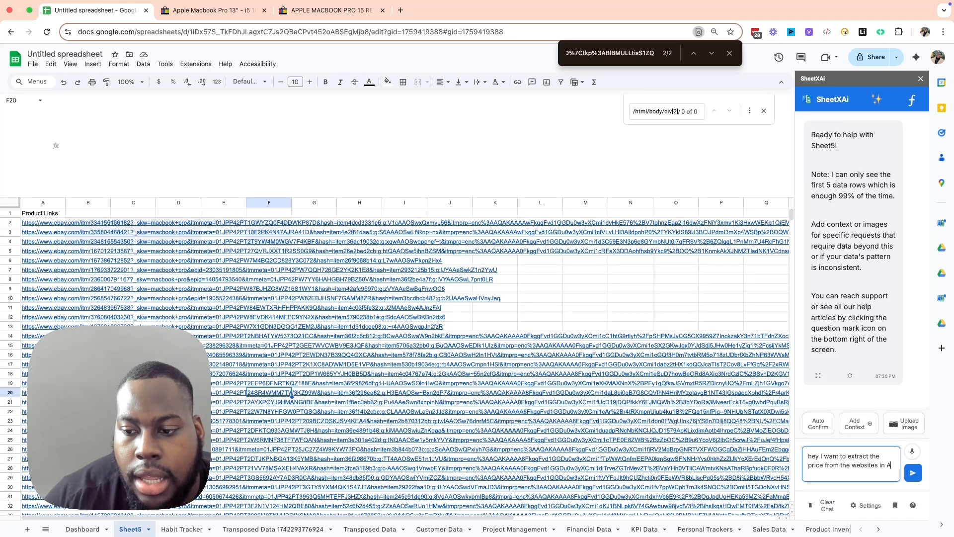
pyautogui.hotkey('shift', 'Return')
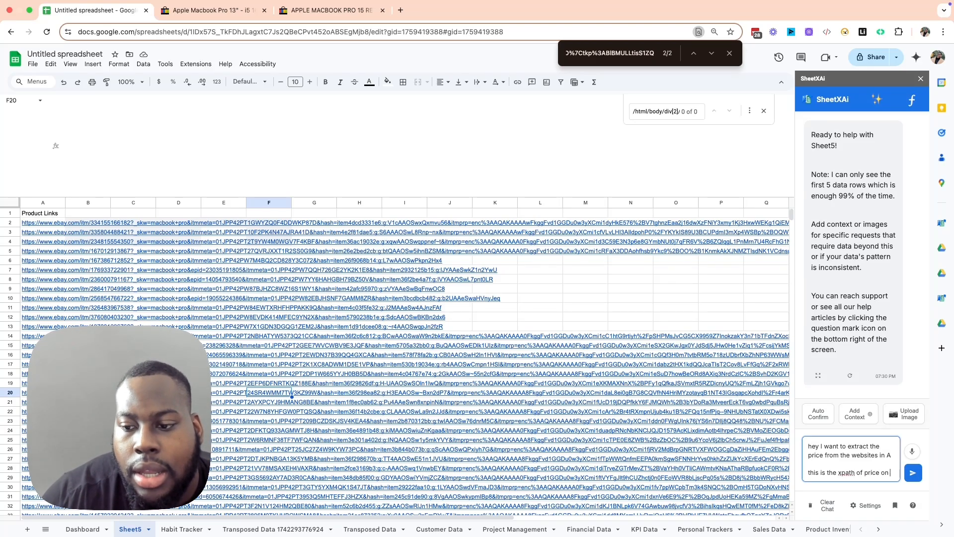
pyautogui.write('the page')
pyautogui.hotkey('shift', 'Return')
pyautogui.hotkey('shift', 'Return')
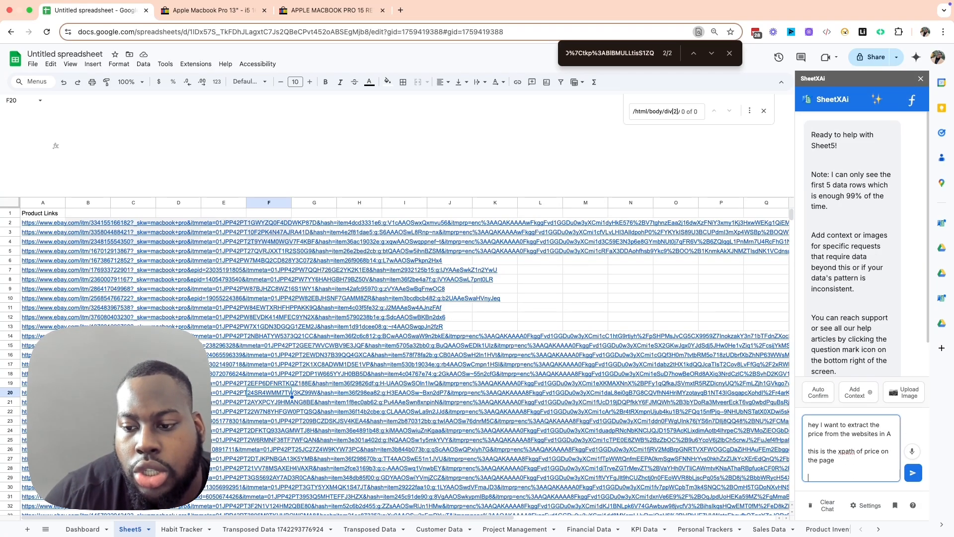
pyautogui.press('super+v')
pyautogui.press('Return')
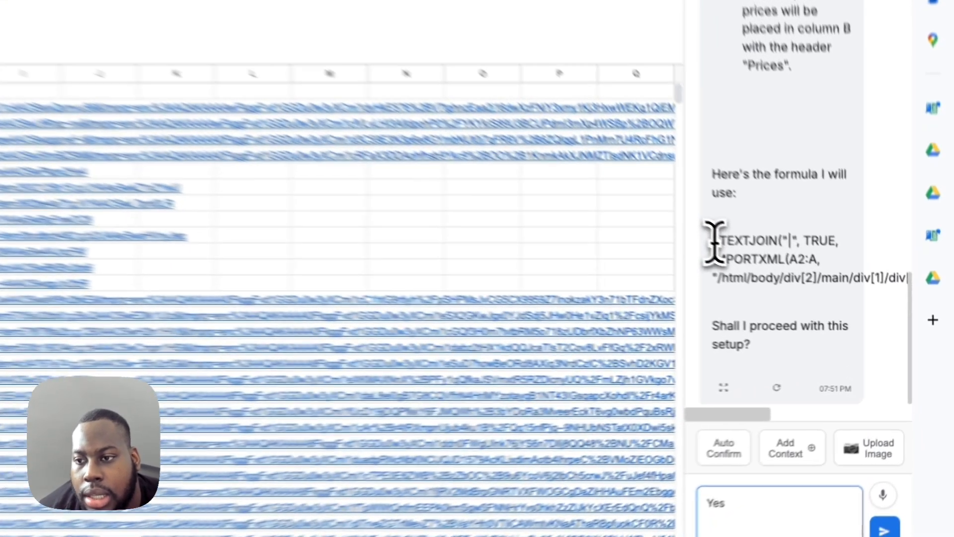
# - Copy the suggested TEXTJOIN/IMPORTXML price formula from the SheetXAi reply into cell B2
pyautogui.moveTo(814, 301); pyautogui.dragTo(876, 336)
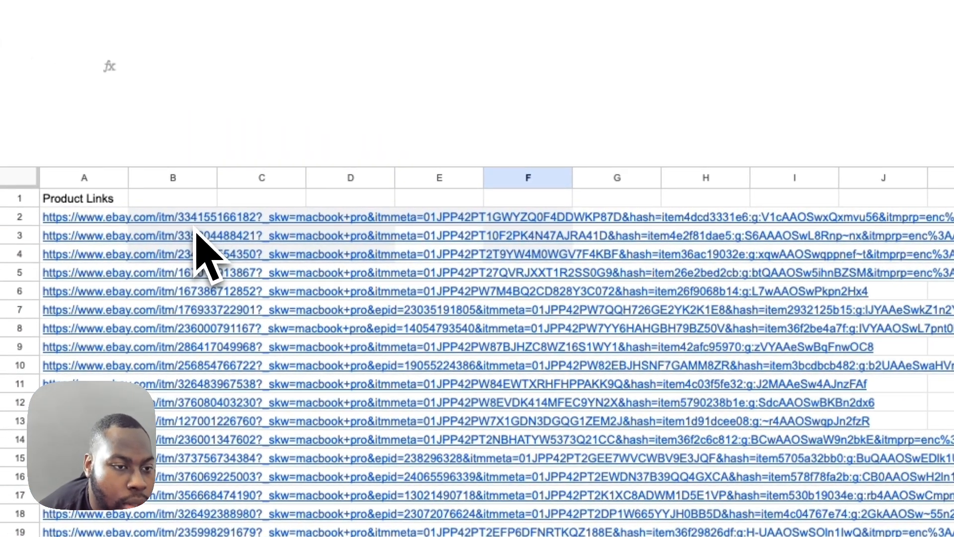
pyautogui.click(194, 223)
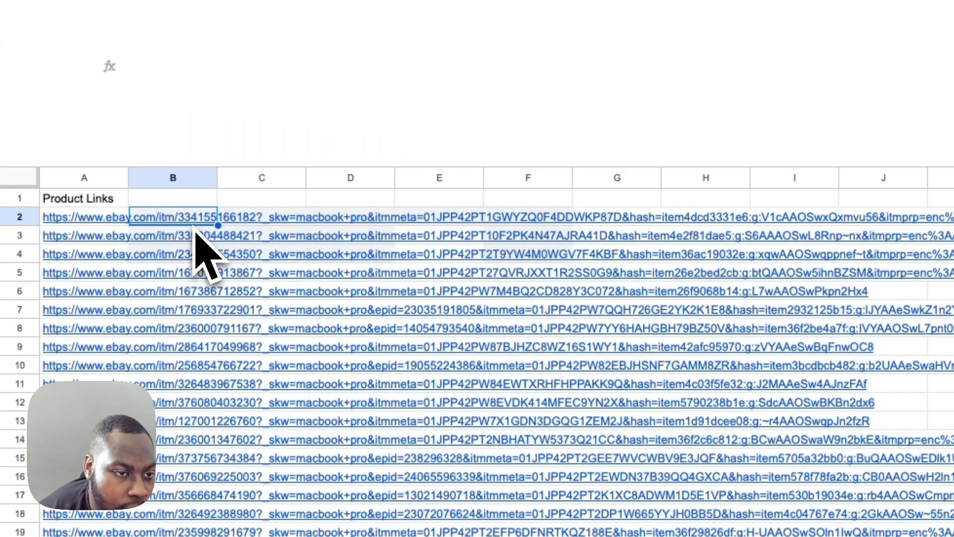
pyautogui.hotkey('ctrl', 'v')
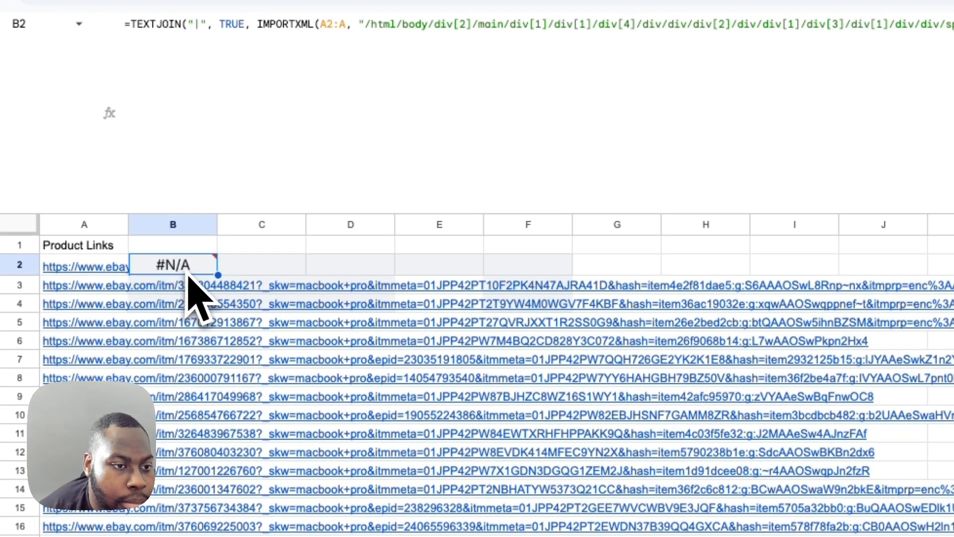
pyautogui.moveTo(166, 227)
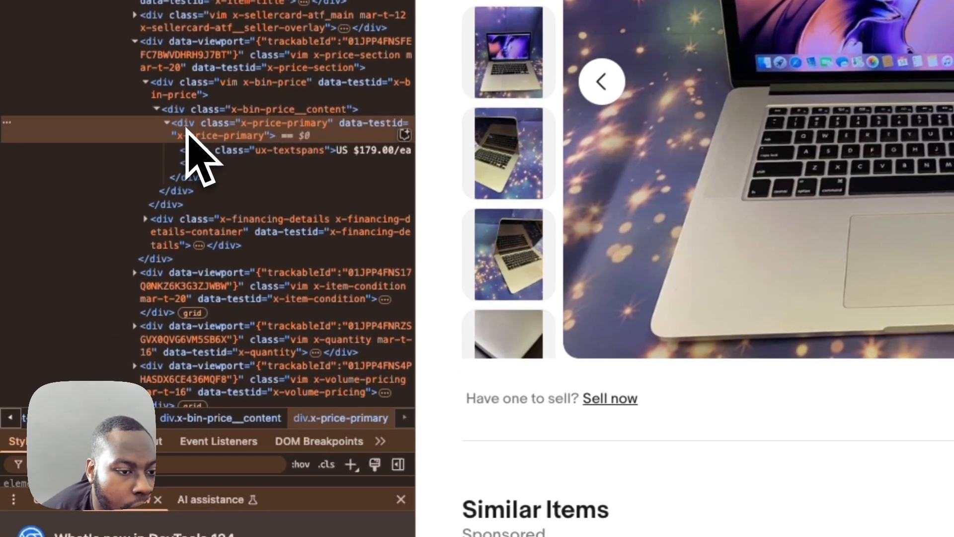
# - On the eBay MacBook Pro 15" listing, copy the full XPath of the x-price-primary div that encloses the price span
pyautogui.rightClick(187, 127)
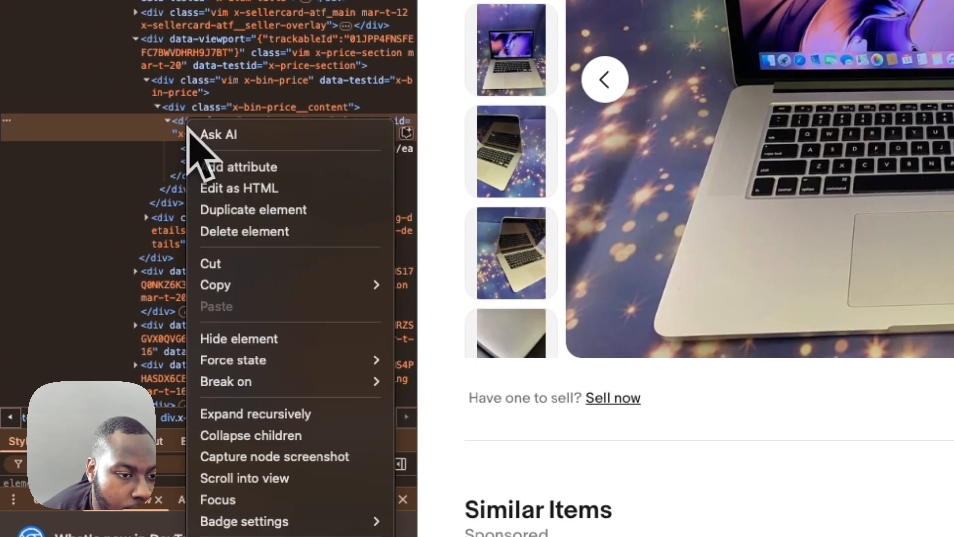
pyautogui.moveTo(261, 285)
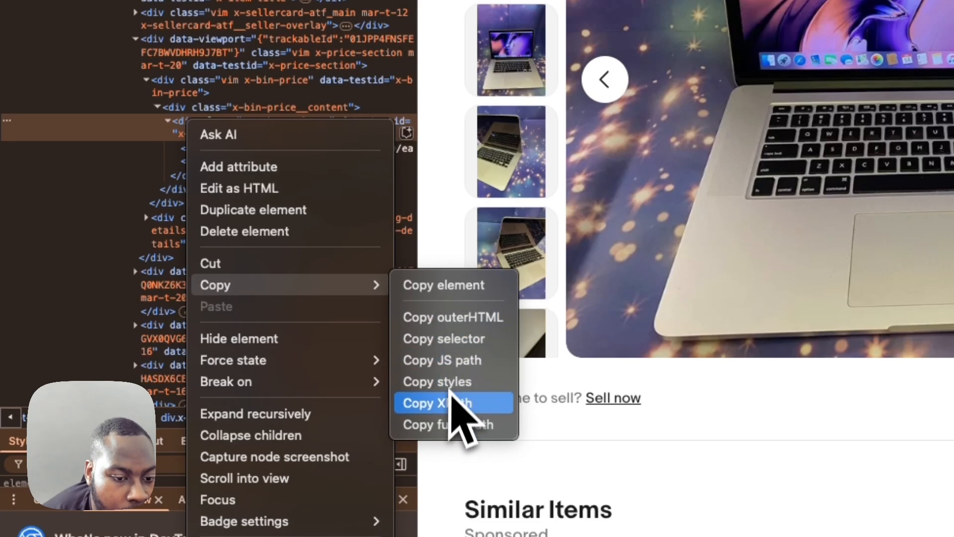
pyautogui.click(449, 425)
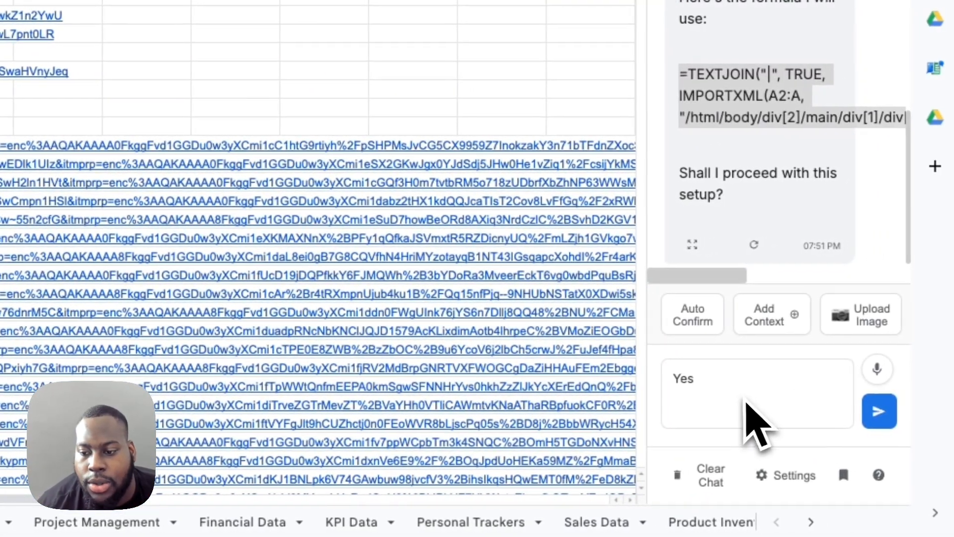
# - Tell SheetXAi that the formula returned empty content and send it the copied XPath from the div above the price
pyautogui.click(735, 398)
pyautogui.press('super+a')
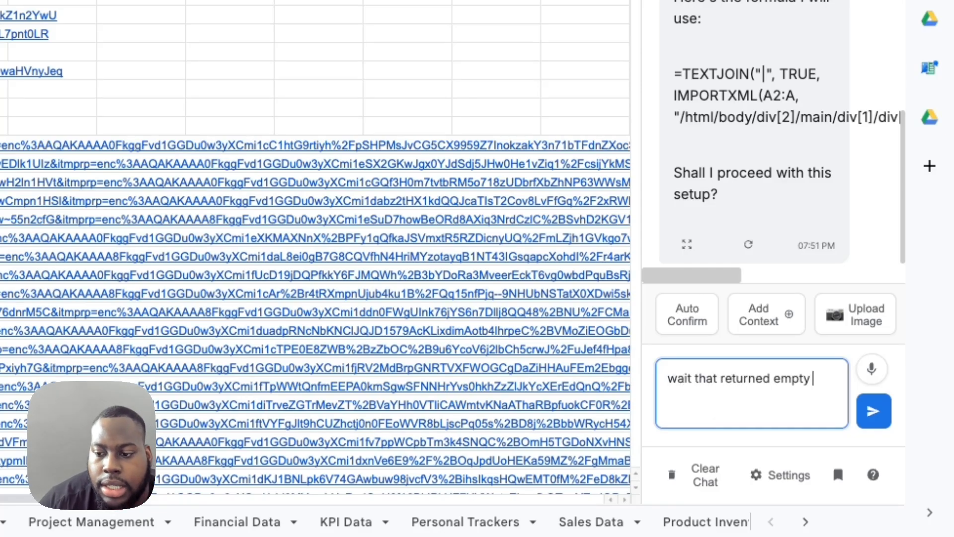
pyautogui.write('content')
pyautogui.hotkey('shift', 'Return')
pyautogui.hotkey('shift', 'Return')
pyautogui.write('thsi is the xpath f')
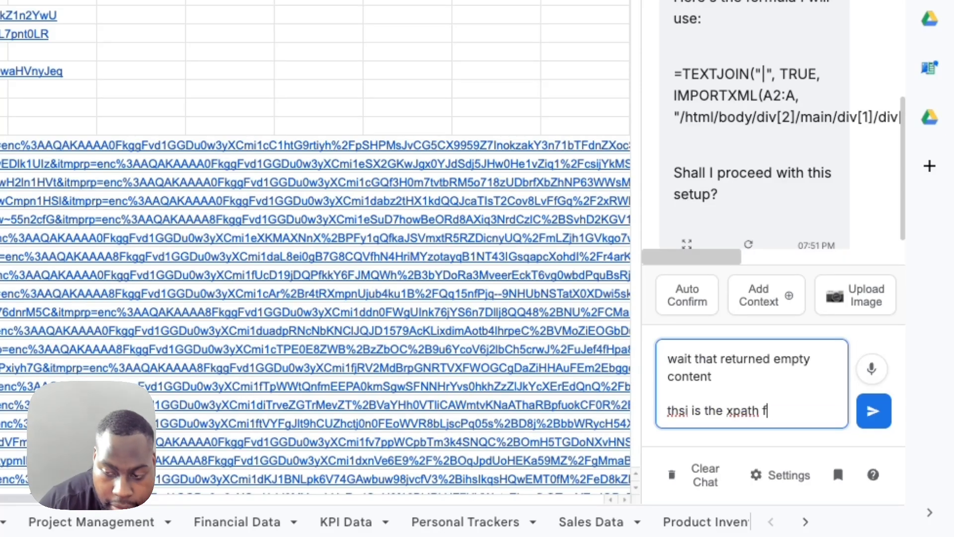
pyautogui.write('rom the div aboce')
pyautogui.press('BackSpace')
pyautogui.press('BackSpace')
pyautogui.write('ve it')
pyautogui.hotkey('shift', 'Return')
pyautogui.hotkey('shift', 'Return')
pyautogui.press('super+v')
pyautogui.press('Return')
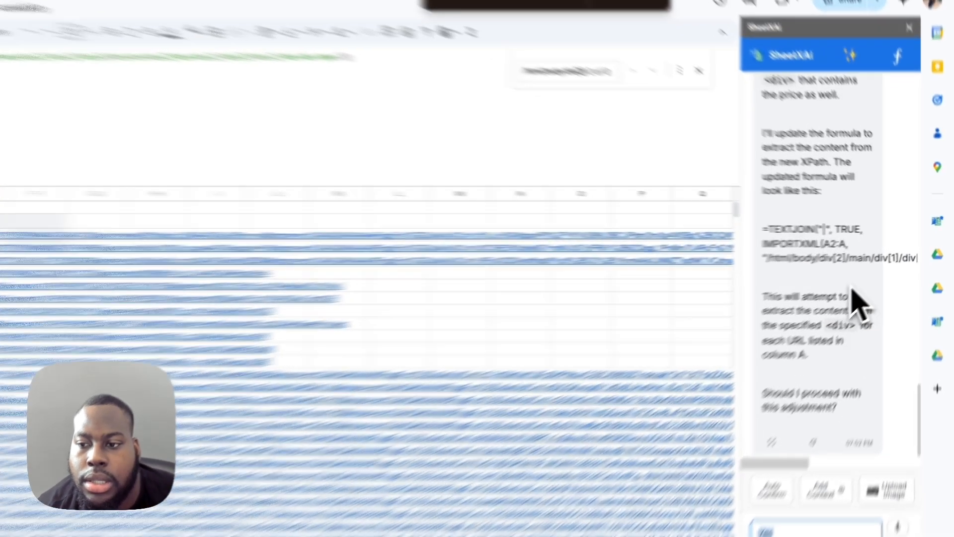
# - Copy the updated TEXTJOIN/IMPORTXML formula with the parent div's XPath from the SheetXAi reply into cell C2
pyautogui.moveTo(877, 269); pyautogui.dragTo(809, 231)
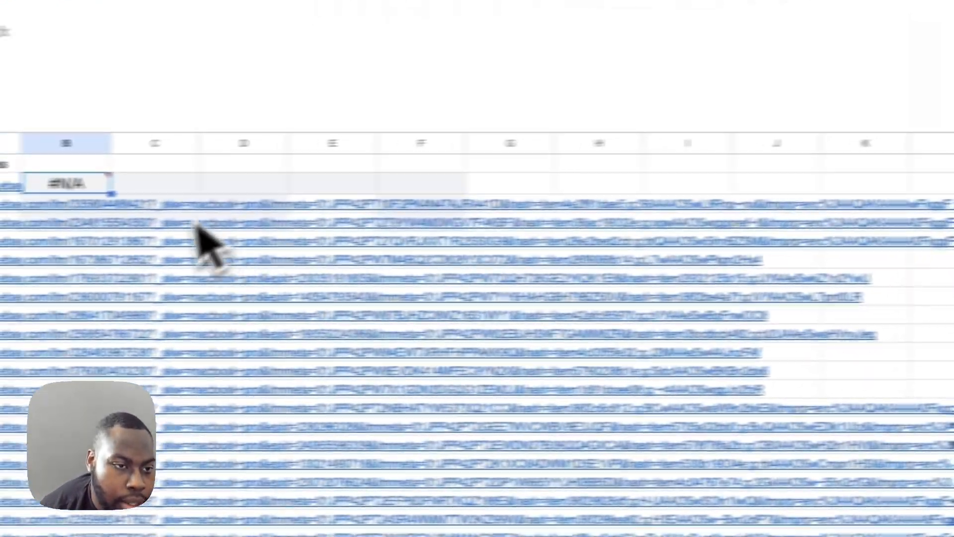
pyautogui.click(246, 186)
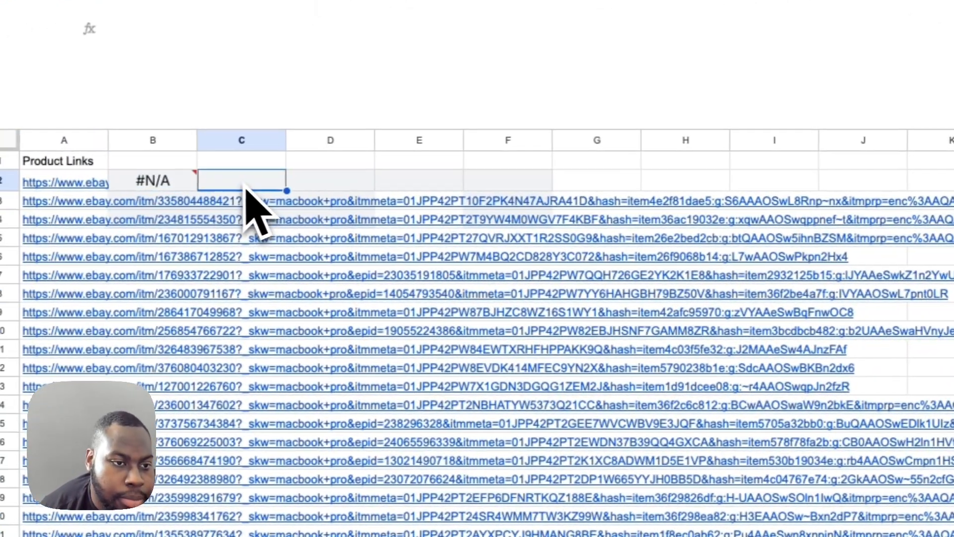
pyautogui.hotkey('ctrl', 'v')
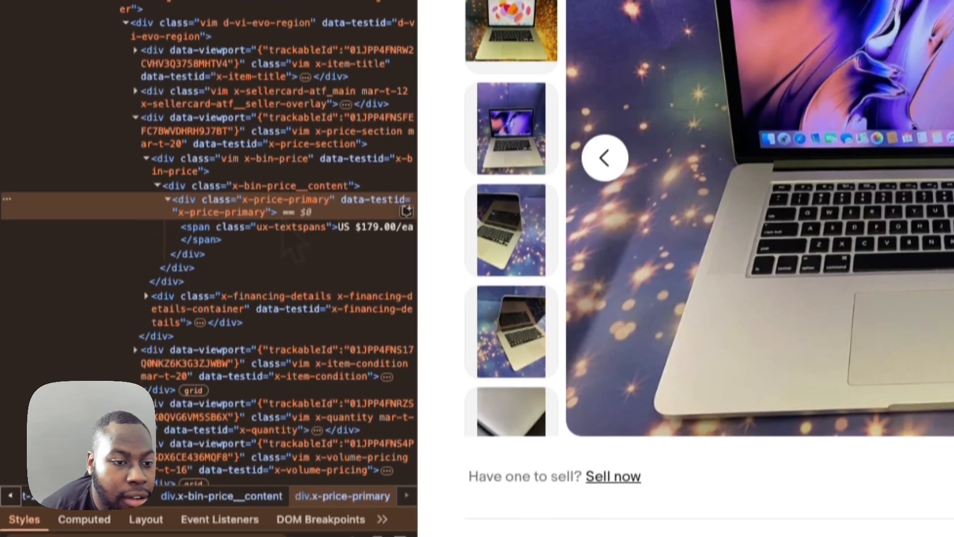
# - On the eBay MacBook Pro 15" listing, copy the outerHTML of the x-price-primary div
pyautogui.rightClick(282, 255)
pyautogui.moveTo(422, 424)
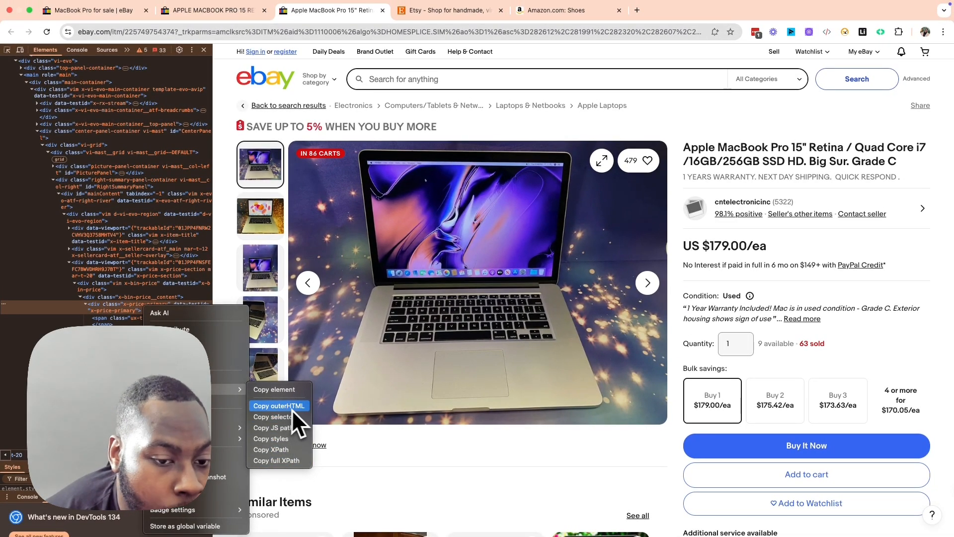
pyautogui.click(279, 406)
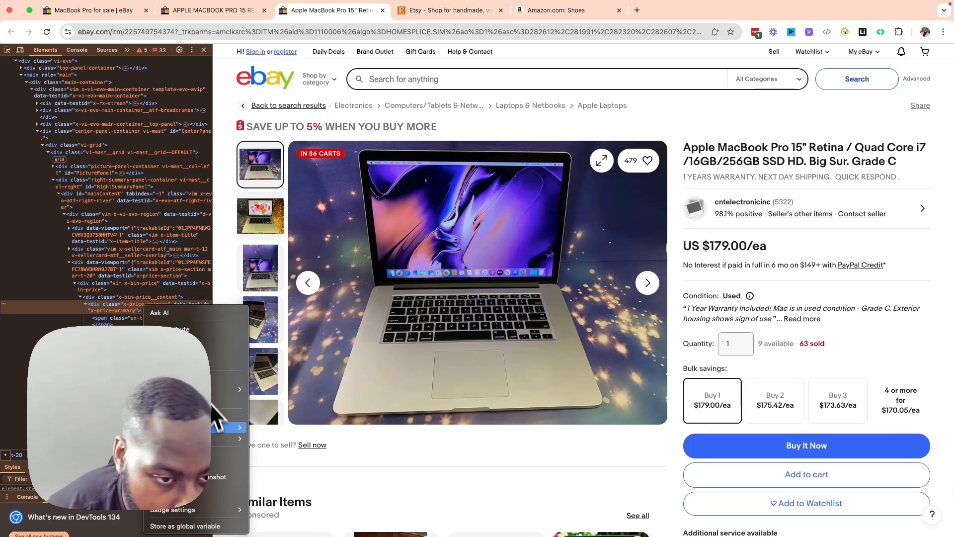
pyautogui.moveTo(232, 389)
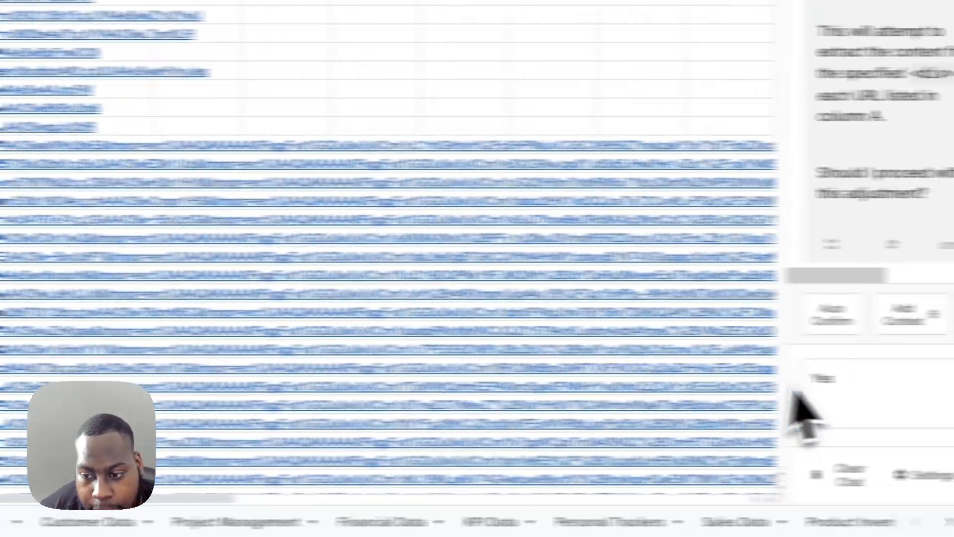
# - Send SheetXAi the message "this didnt work either" and "here is the div outerhtml", followed by the copied outerHTML
pyautogui.click(863, 392)
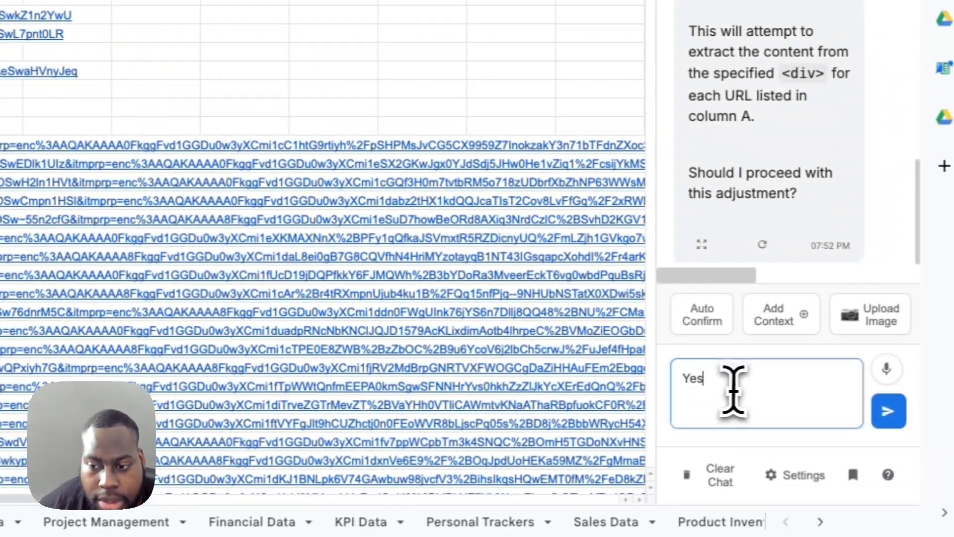
pyautogui.press('super+a')
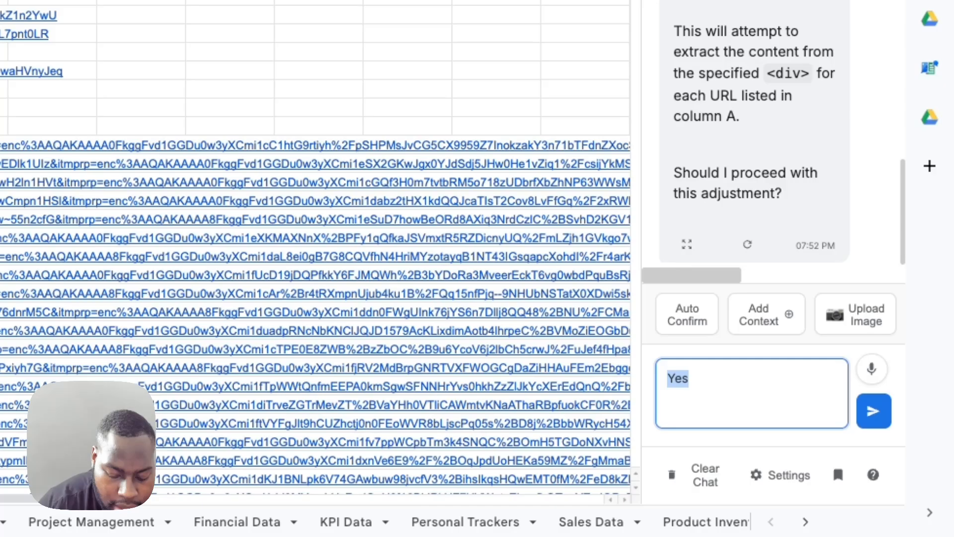
pyautogui.write('this didnt work either')
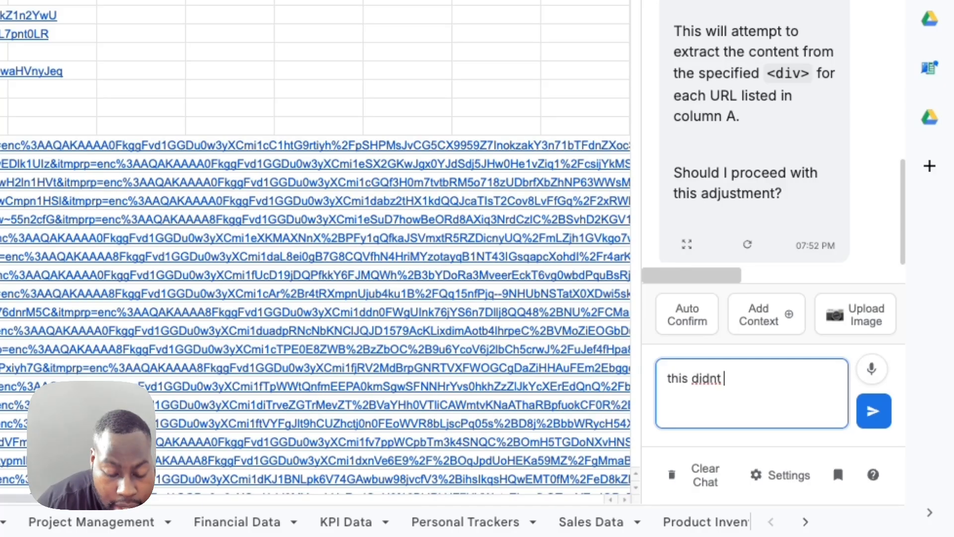
pyautogui.hotkey('shift', 'Return')
pyautogui.hotkey('shift', 'Return')
pyautogui.write('here is the div of the ou')
pyautogui.press('BackSpace')
pyautogui.press('BackSpace')
pyautogui.press('BackSpace')
pyautogui.press('BackSpace')
pyautogui.press('BackSpace')
pyautogui.press('BackSpace')
pyautogui.press('BackSpace')
pyautogui.press('BackSpace')
pyautogui.press('BackSpace')
pyautogui.press('BackSpace')
pyautogui.press('BackSpace')
pyautogui.press('BackSpace')
pyautogui.press('BackSpace')
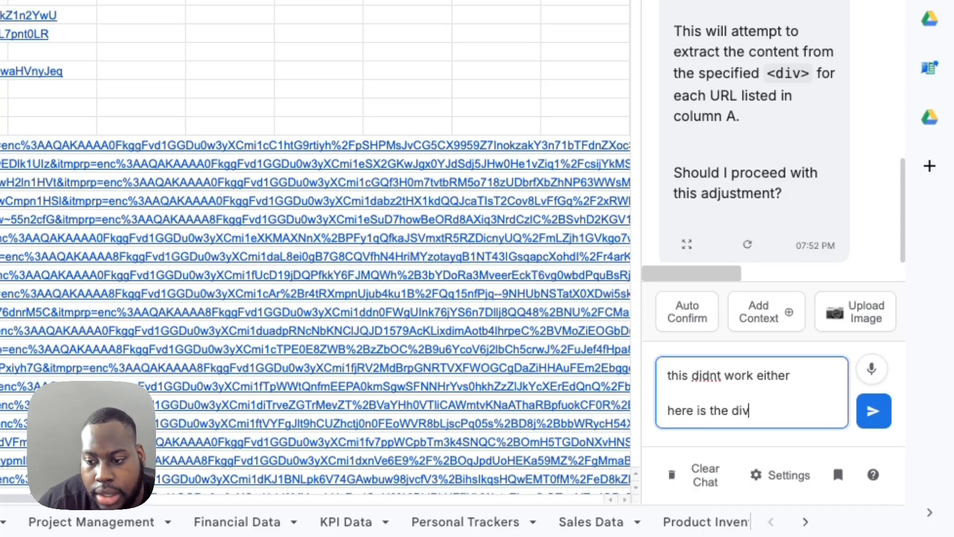
pyautogui.write('outerhtml')
pyautogui.hotkey('shift', 'Return')
pyautogui.hotkey('shift', 'Return')
pyautogui.hotkey('ctrl', 'v')
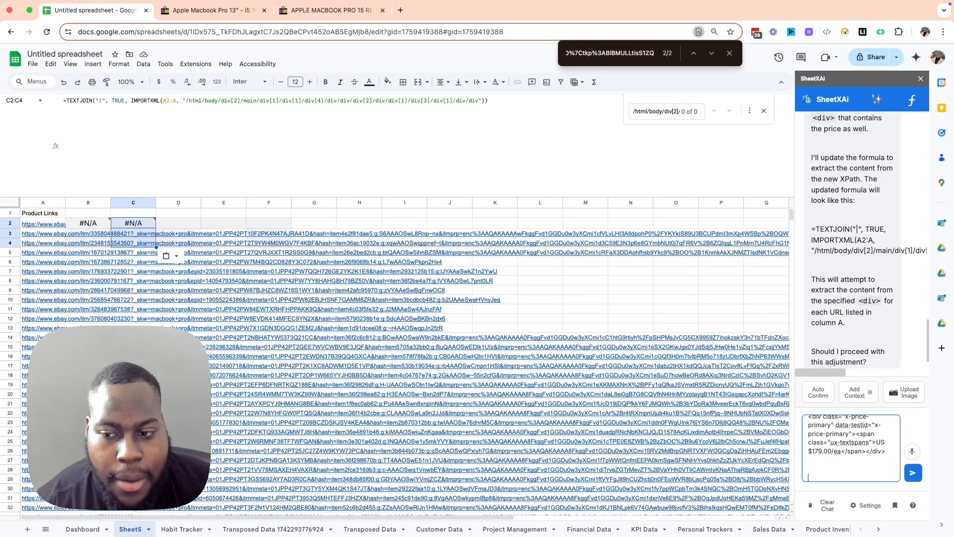
pyautogui.press('Return')
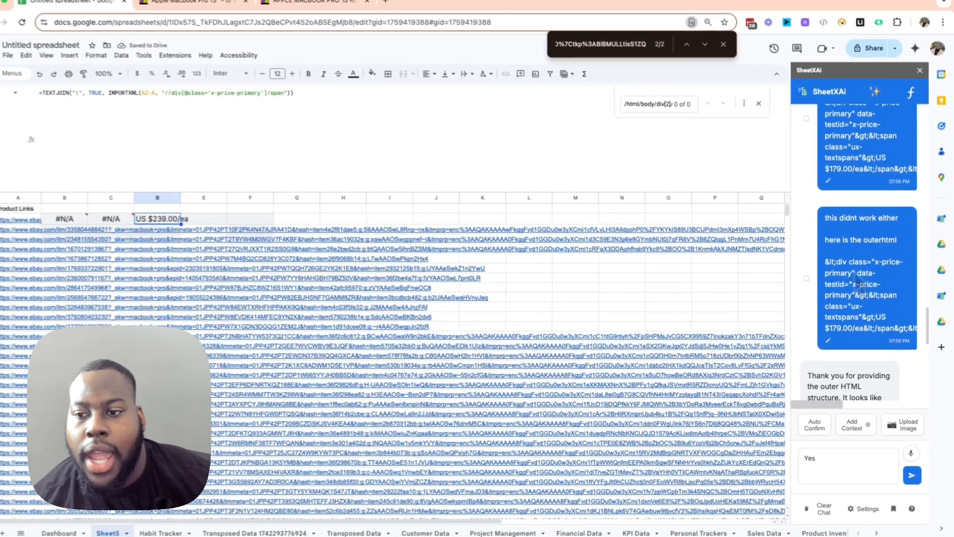
pyautogui.scroll(4, 884, 291)
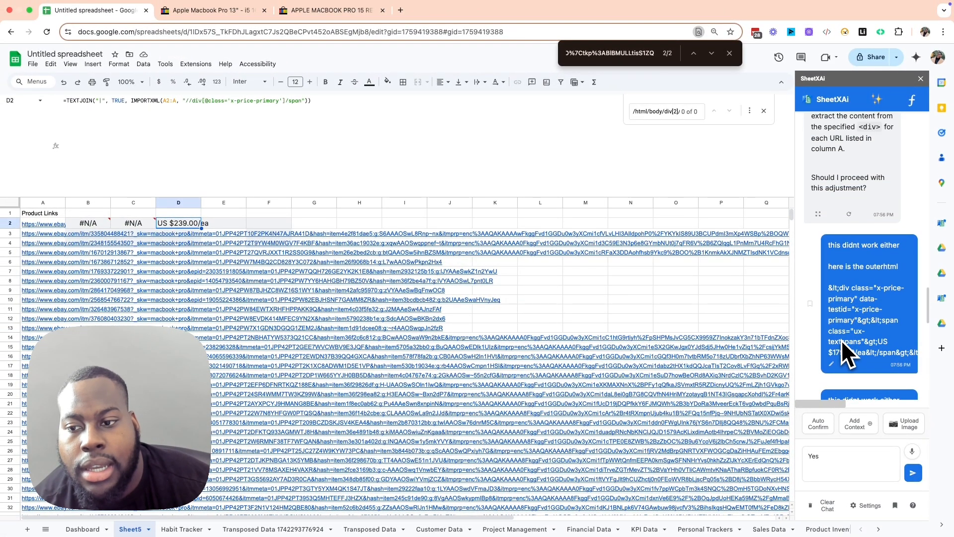
pyautogui.scroll(-5, 842, 338)
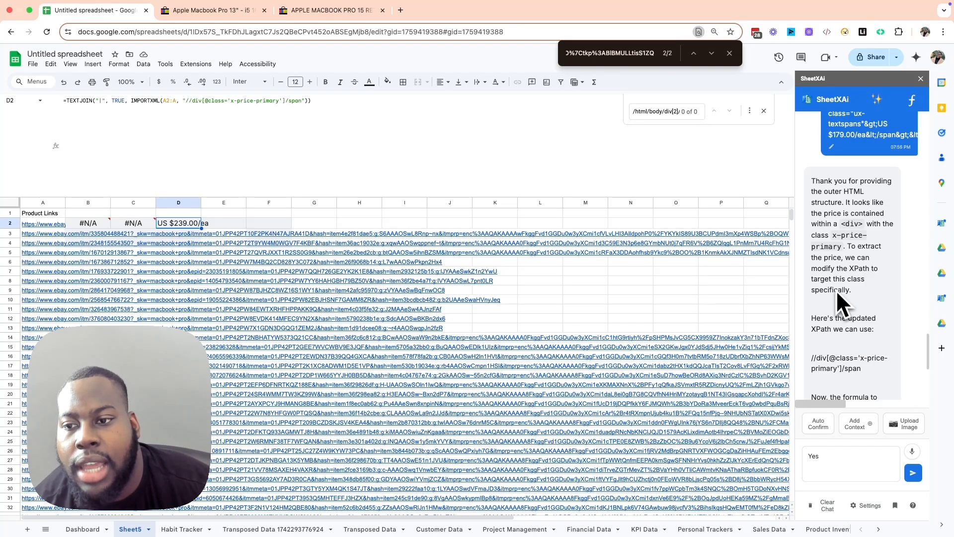
pyautogui.scroll(-2, 836, 290)
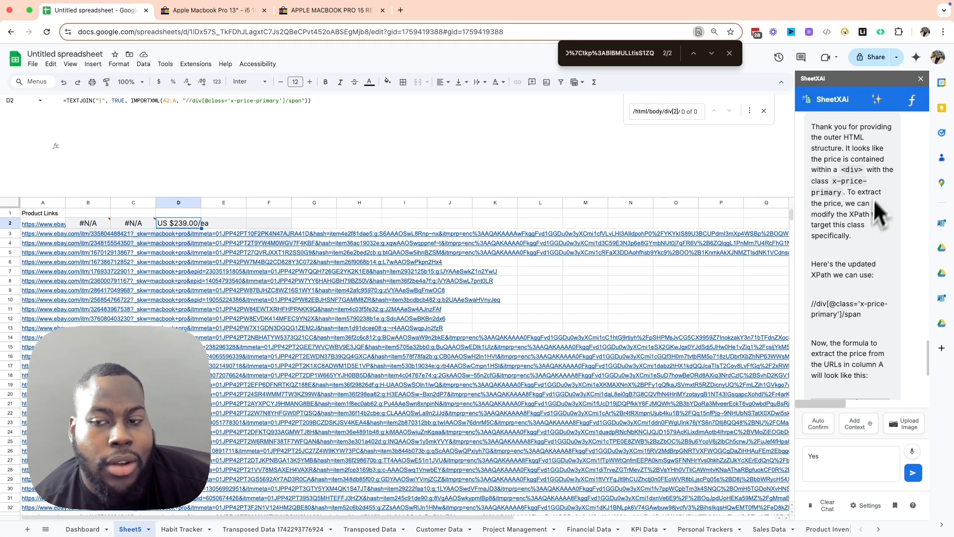
pyautogui.scroll(-2, 849, 293)
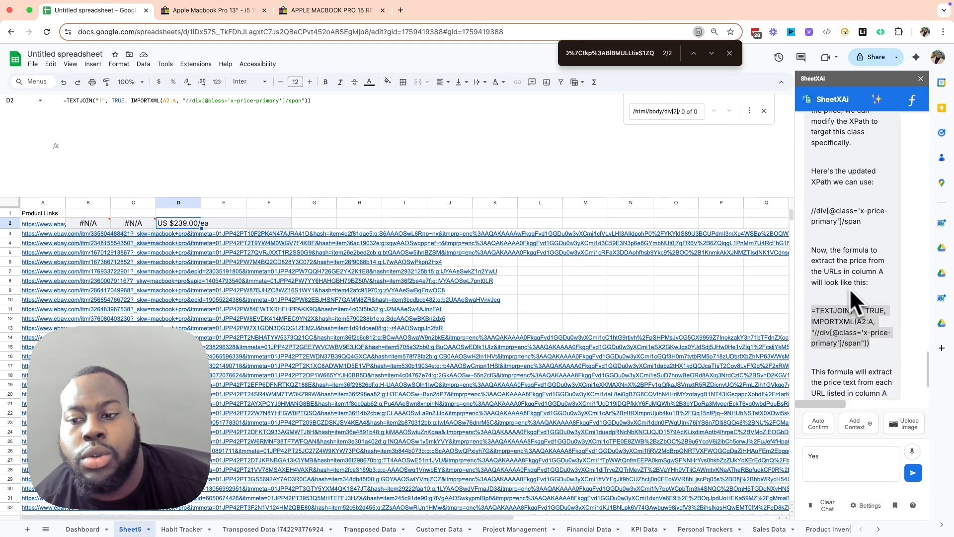
pyautogui.scroll(-2, 849, 293)
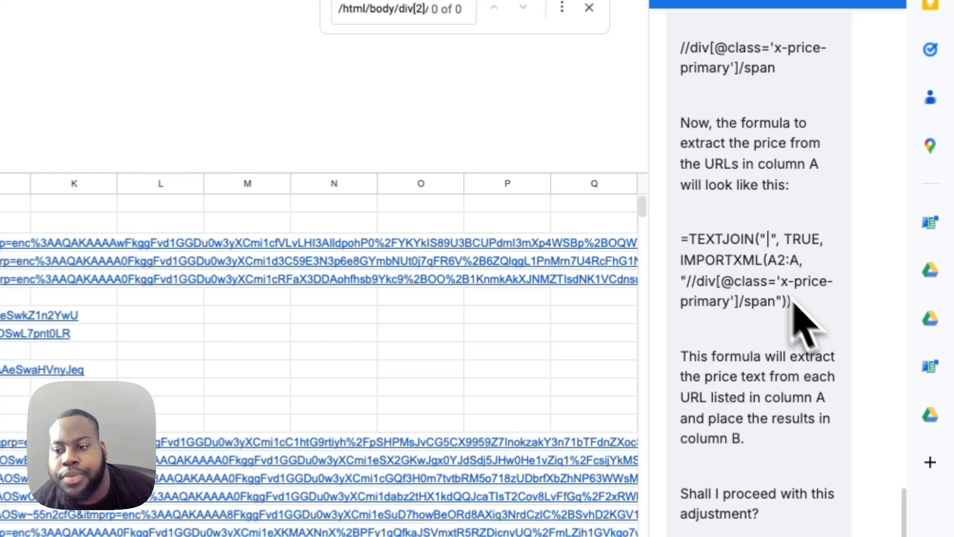
pyautogui.moveTo(874, 273); pyautogui.dragTo(806, 222)
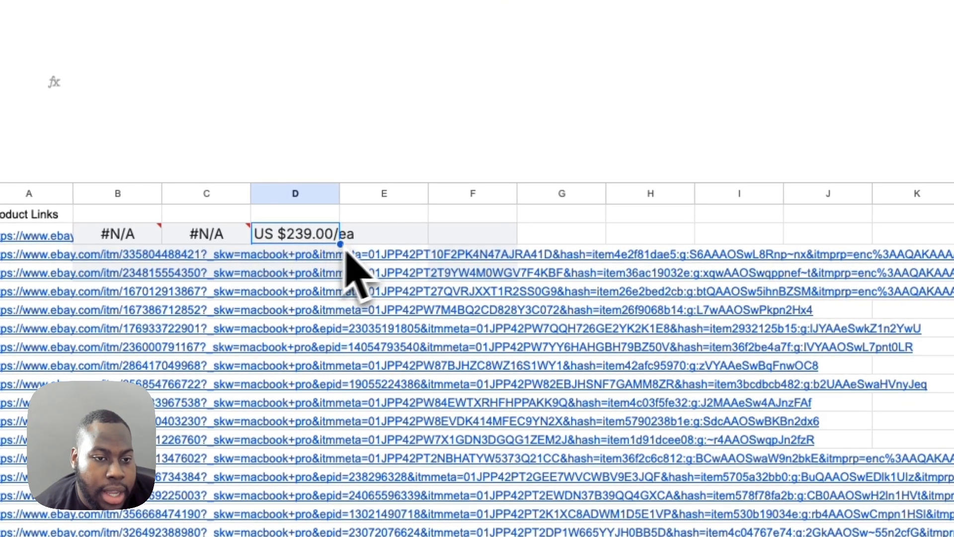
pyautogui.click(381, 237)
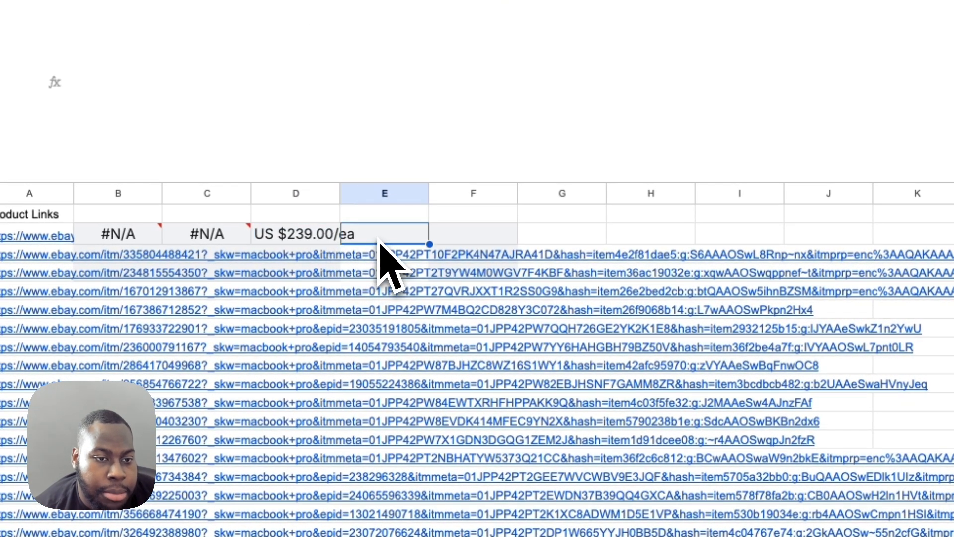
pyautogui.write('US $239.00/ea')
pyautogui.click(304, 243)
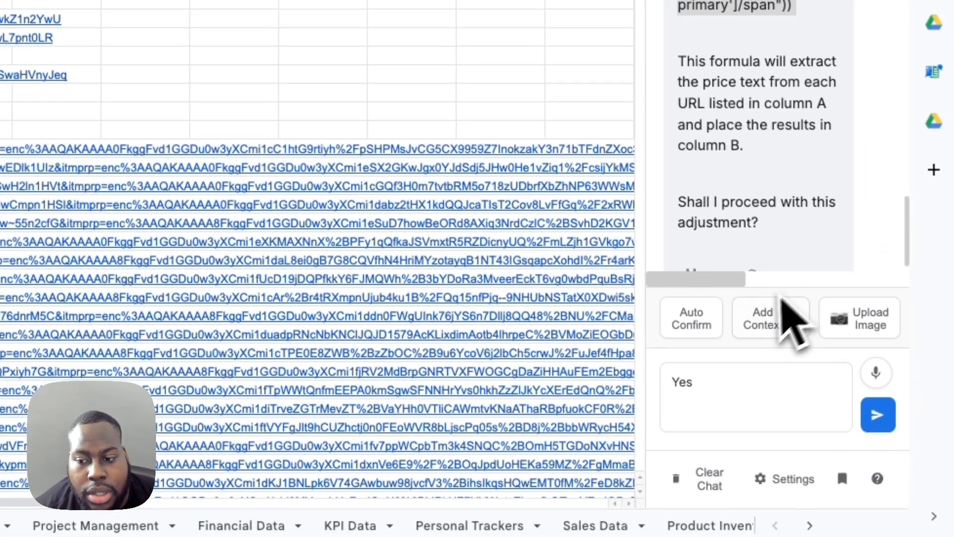
# - Send SheetXAi "ok perfect this one works, put it in all column B and put a header "price"", and confirm its proposal with "Yes"
pyautogui.scroll(-1, 742, 263)
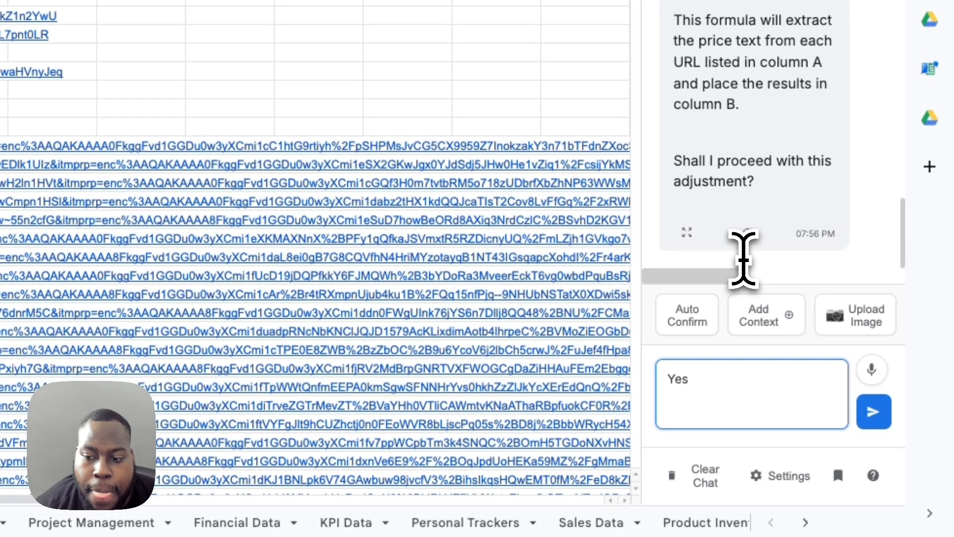
pyautogui.press('BackSpace')
pyautogui.press('BackSpace')
pyautogui.press('BackSpace')
pyautogui.write('ok perfect this one works, p')
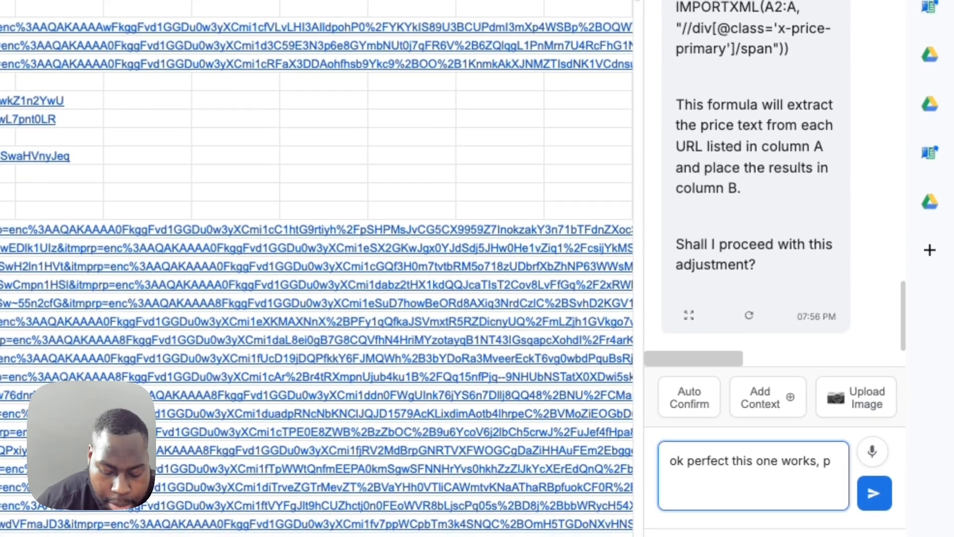
pyautogui.write('ut it in all column B and m')
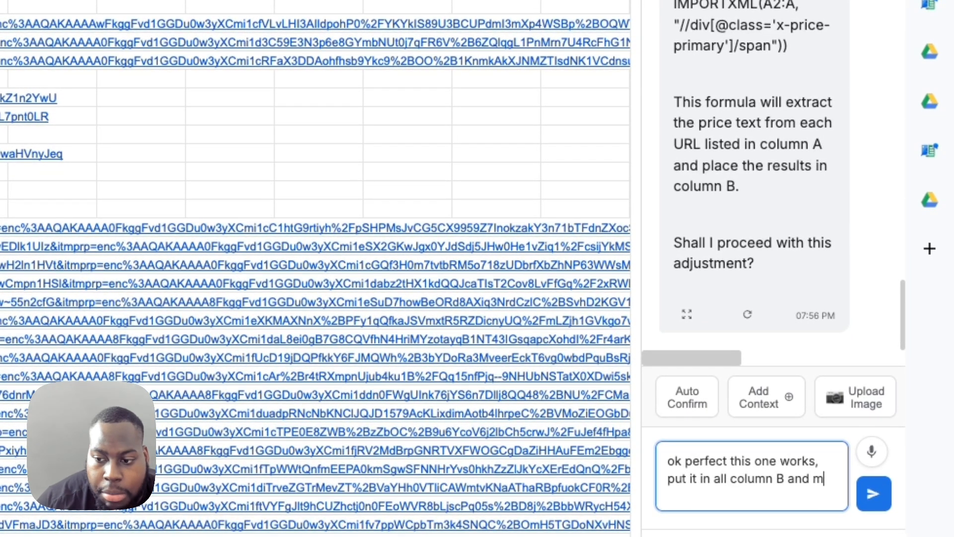
pyautogui.press('BackSpace')
pyautogui.write('put a header "price"')
pyautogui.press('Return')
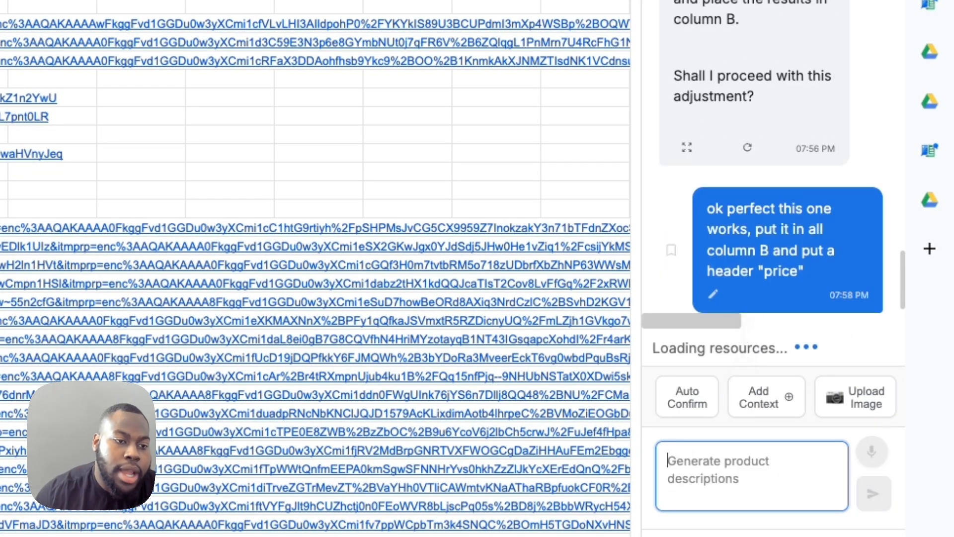
pyautogui.write('Yes')
pyautogui.press('Return')
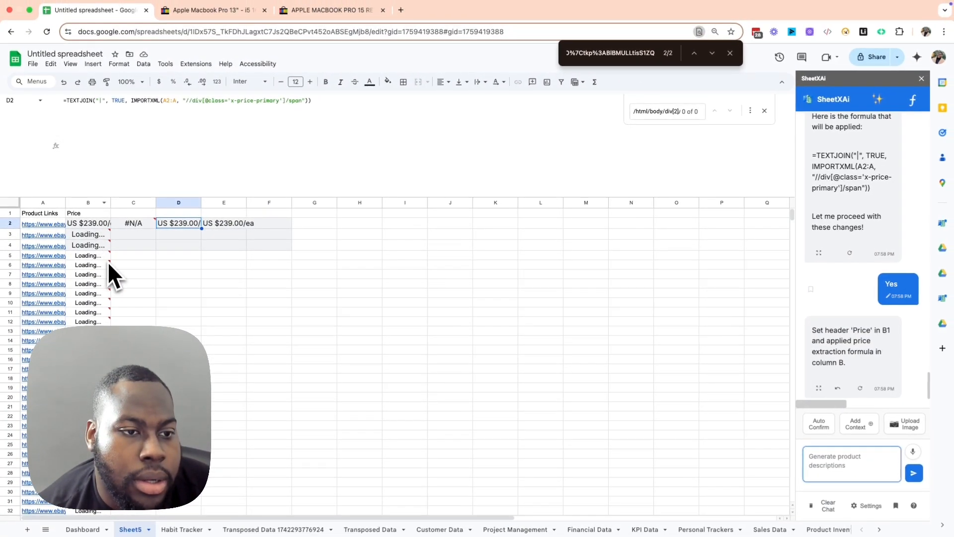
# - Check the prices extracted in column B for all product rows, inspecting cells B66 and B51
pyautogui.scroll(-10, 99, 313)
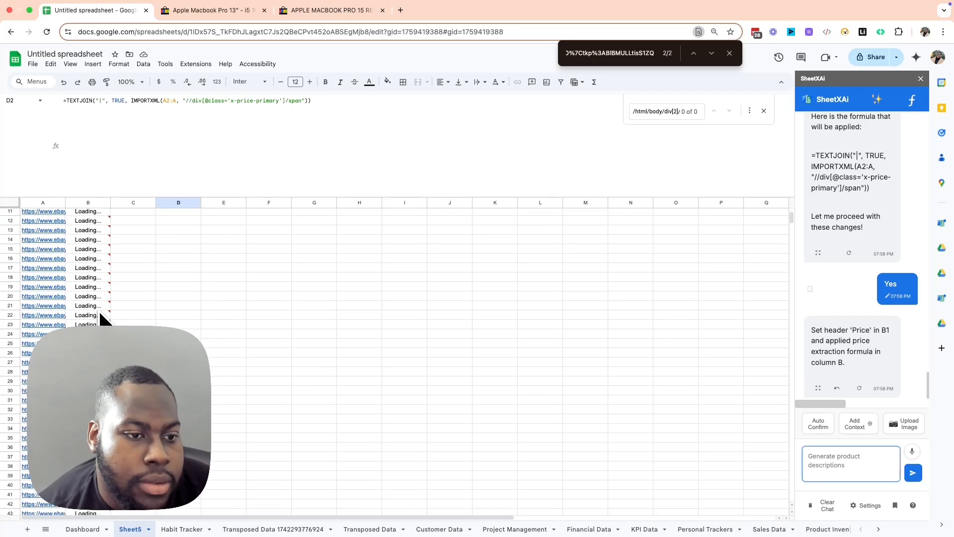
pyautogui.scroll(10, 99, 313)
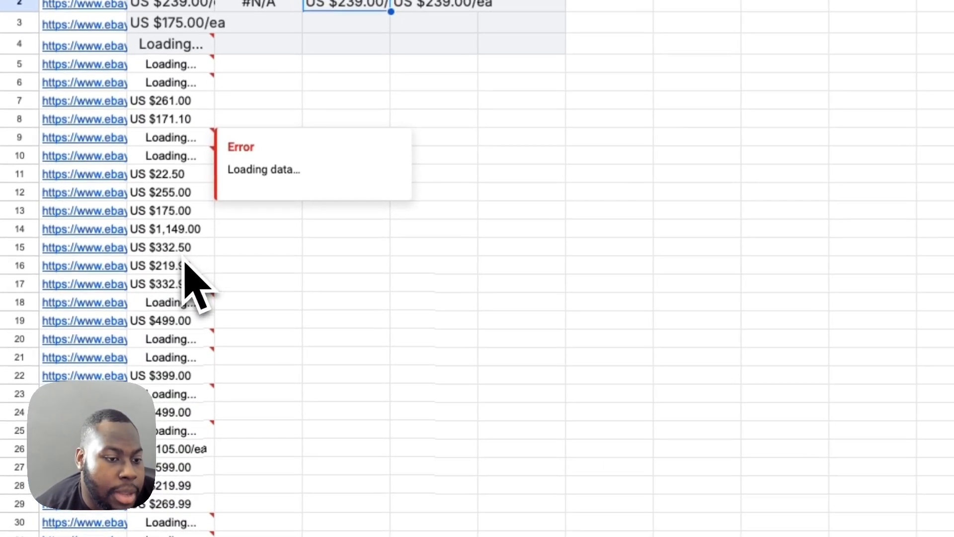
pyautogui.scroll(-3, 93, 351)
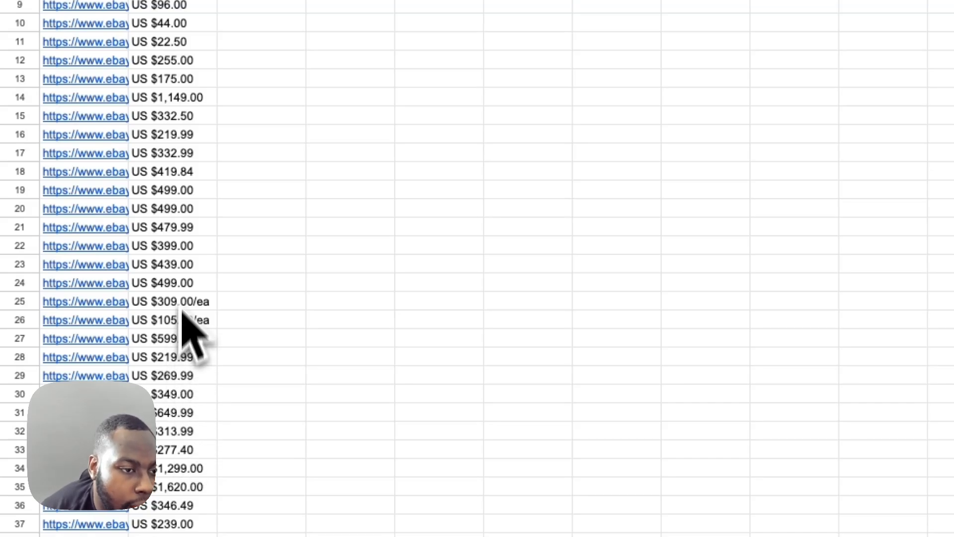
pyautogui.scroll(-15, 183, 312)
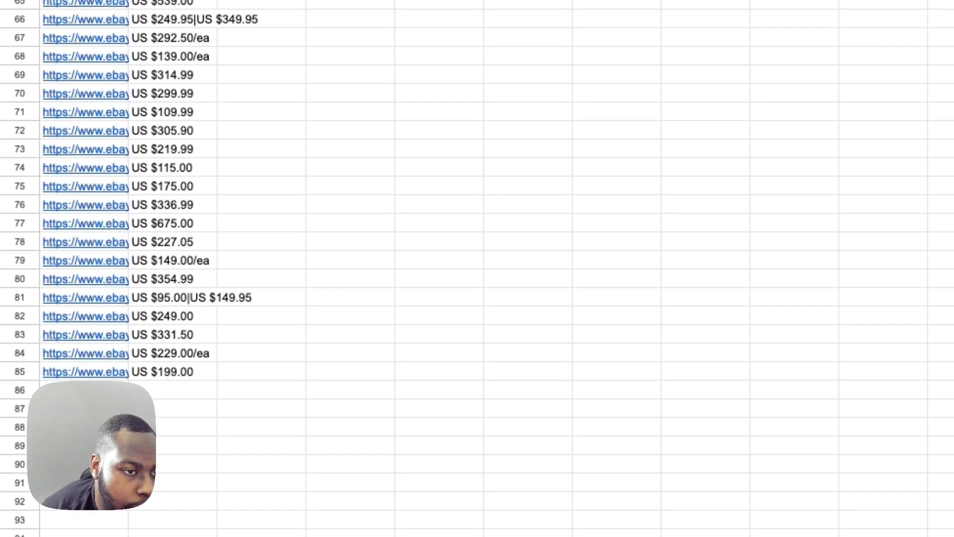
pyautogui.scroll(-2, 183, 280)
pyautogui.scroll(5, 182, 280)
pyautogui.click(193, 241)
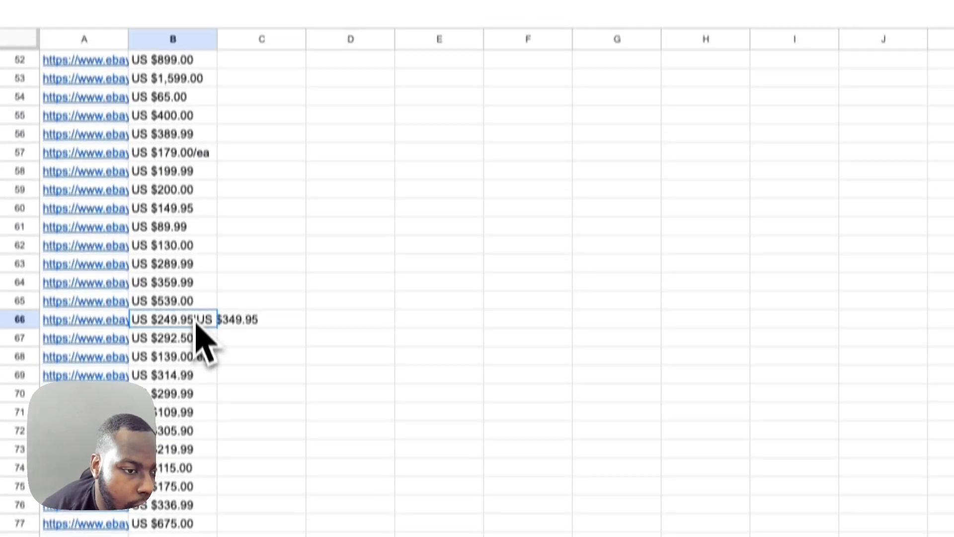
pyautogui.click(192, 192)
pyautogui.scroll(3, 189, 208)
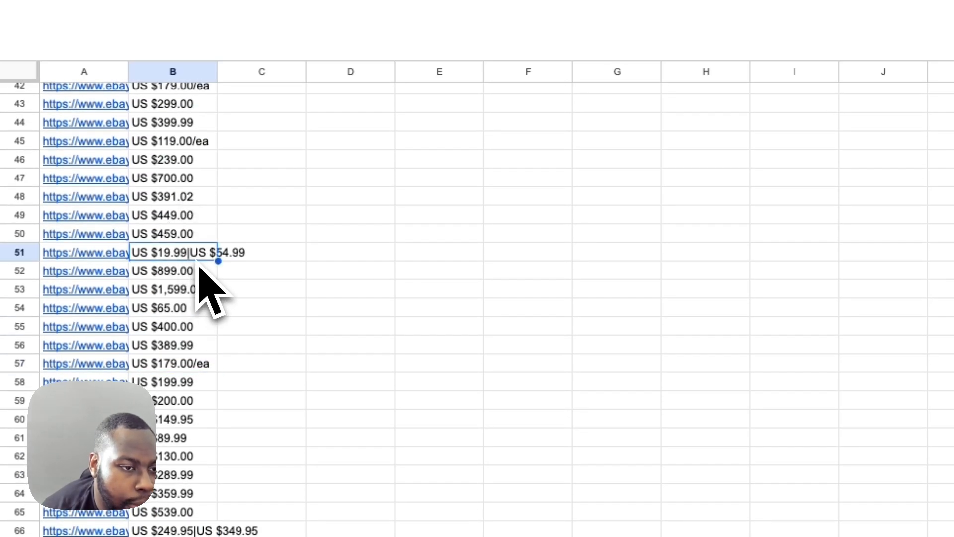
pyautogui.scroll(12, 197, 264)
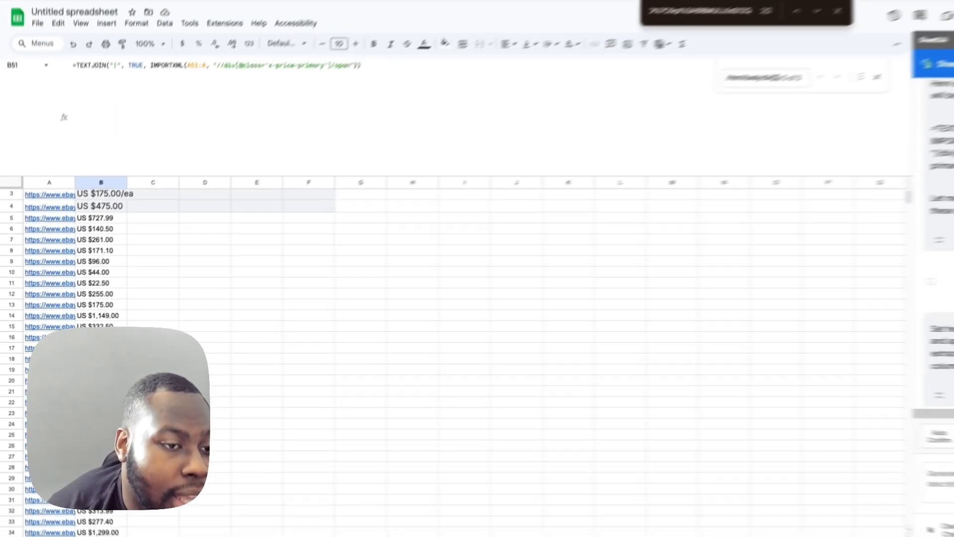
pyautogui.scroll(-10, 109, 321)
pyautogui.scroll(3, 109, 321)
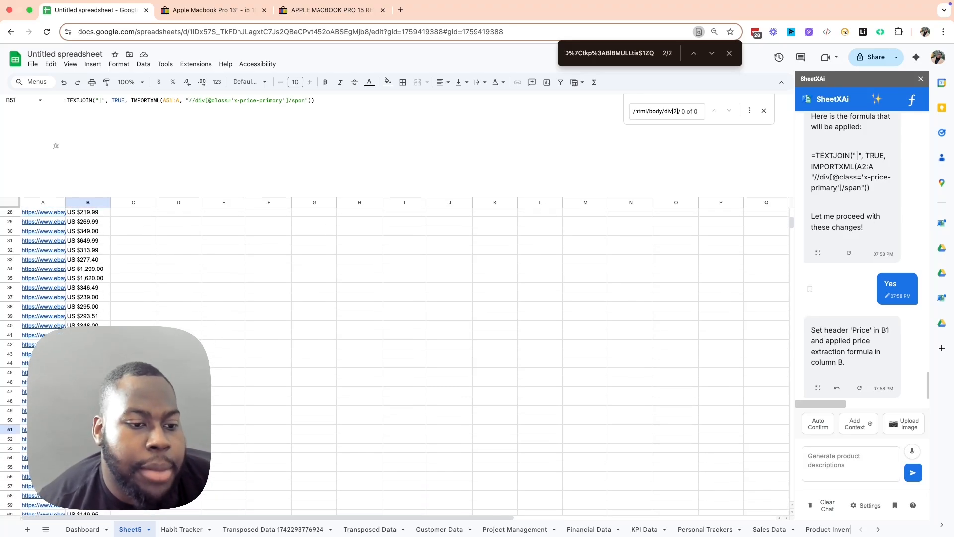
pyautogui.scroll(-2, 109, 321)
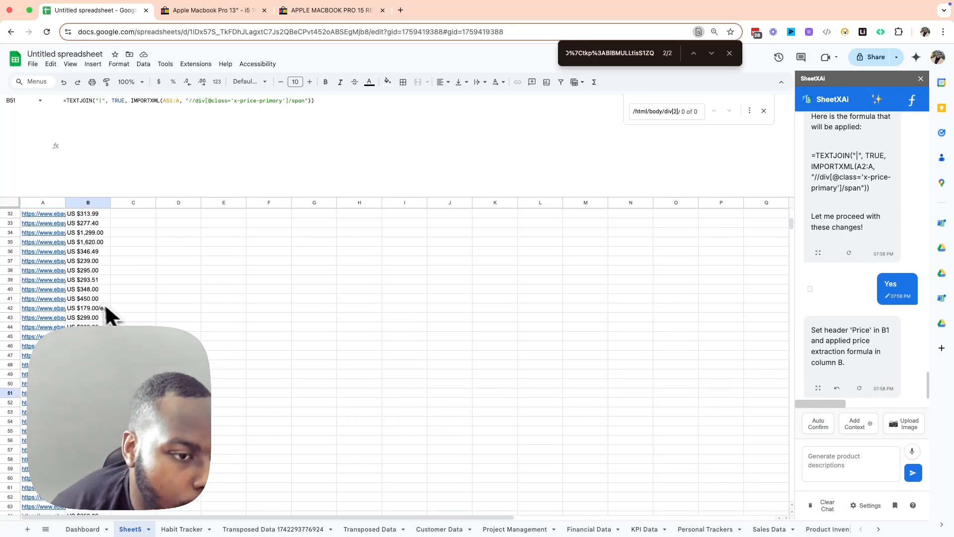
pyautogui.scroll(10, 95, 304)
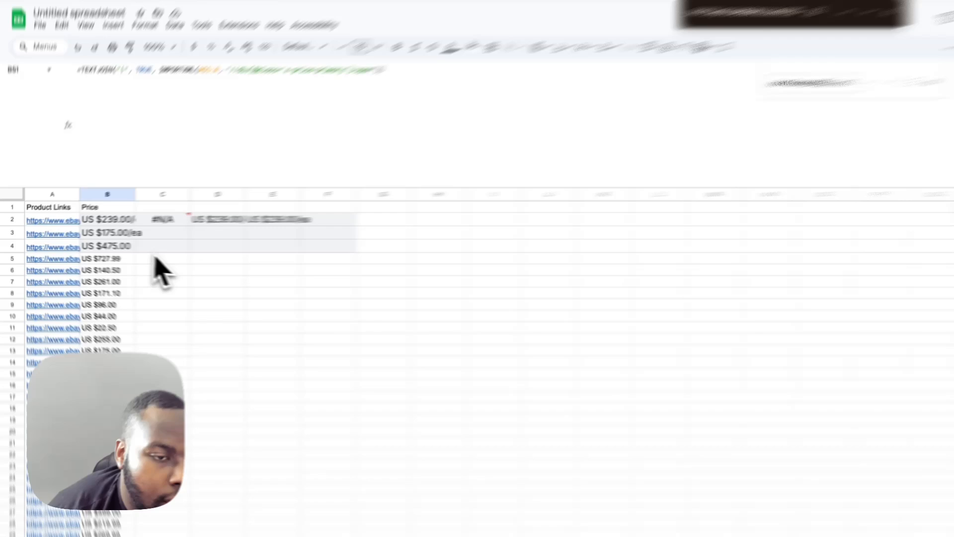
# - Clear the leftover test formulas from columns C to E
pyautogui.click(132, 234)
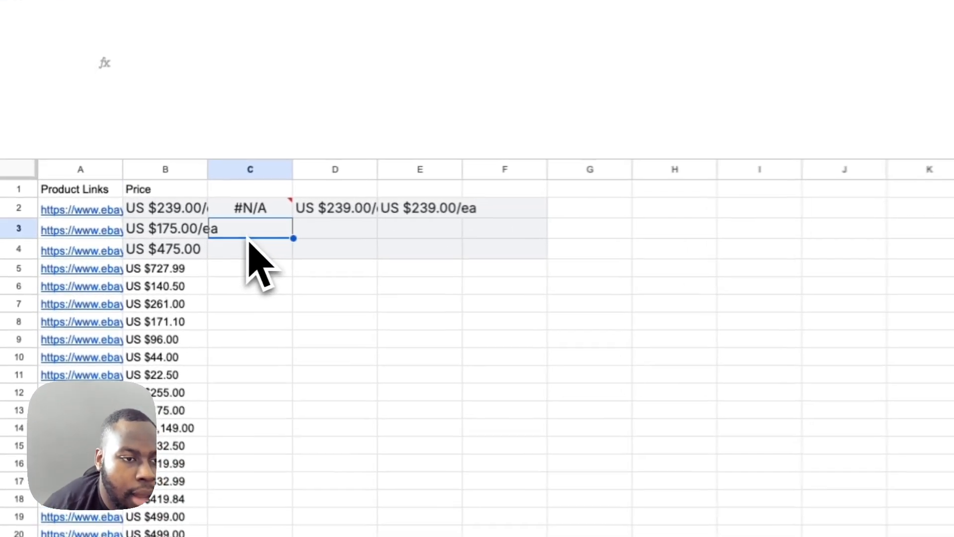
pyautogui.moveTo(252, 170); pyautogui.dragTo(451, 183)
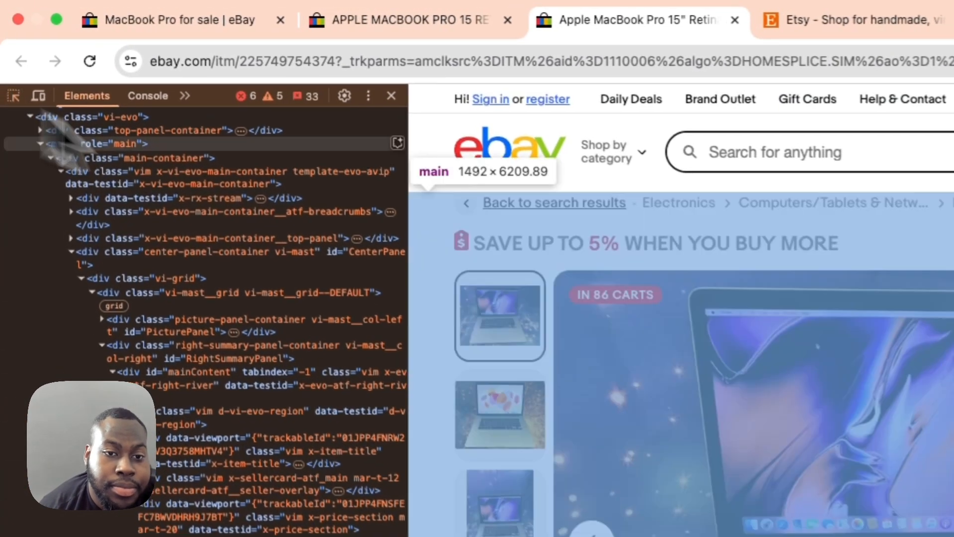
# - On the eBay MacBook Pro 15" listing, inspect the main product image and copy the outerHTML of its ux-image-carousel-item div
pyautogui.click(737, 435)
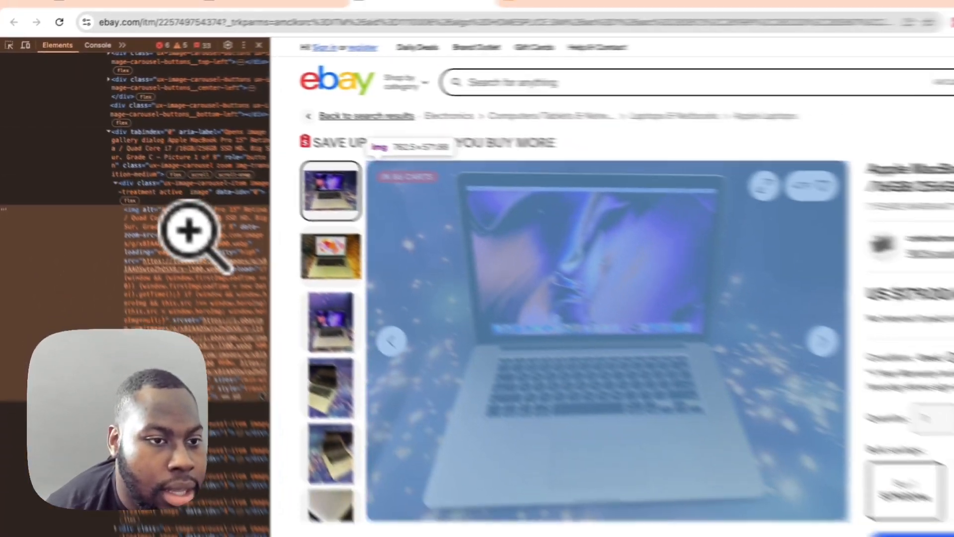
pyautogui.moveTo(183, 295)
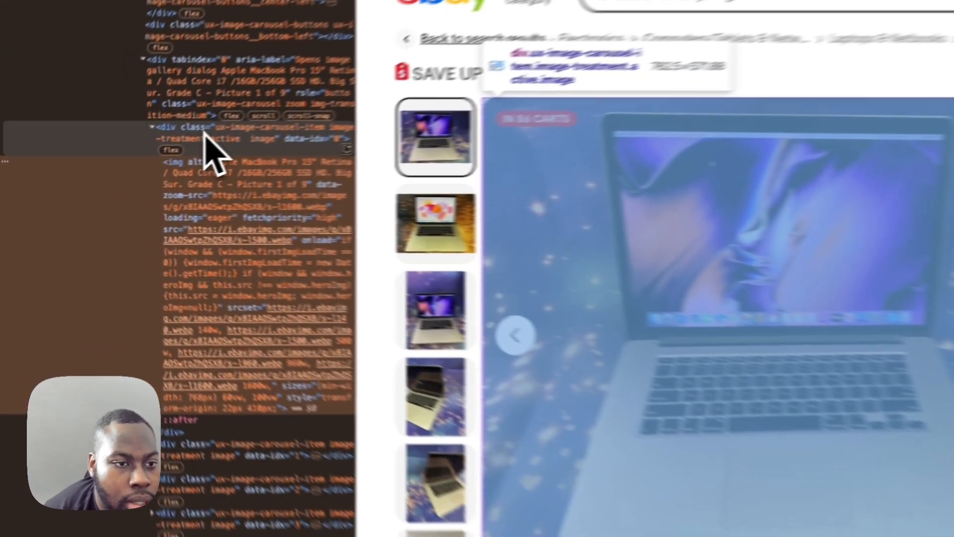
pyautogui.rightClick(121, 160)
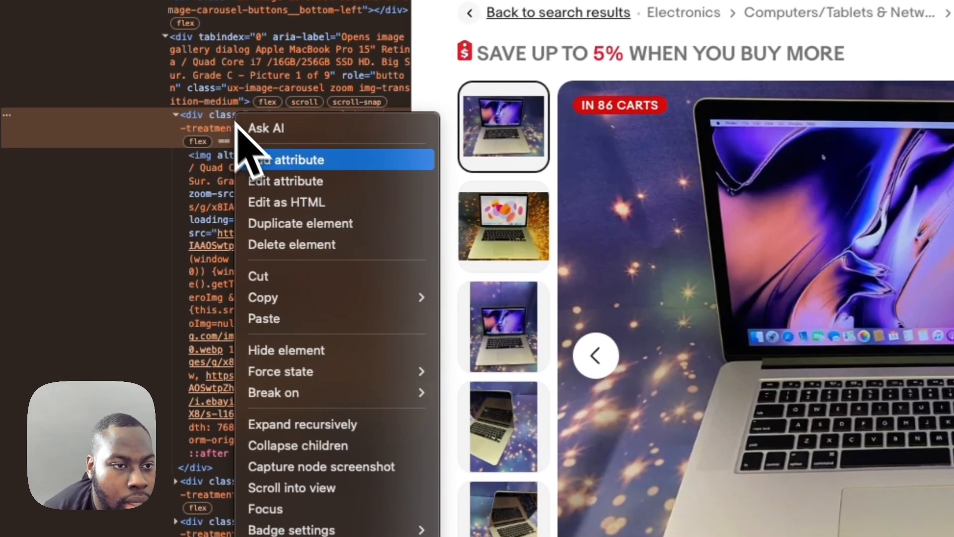
pyautogui.moveTo(300, 304)
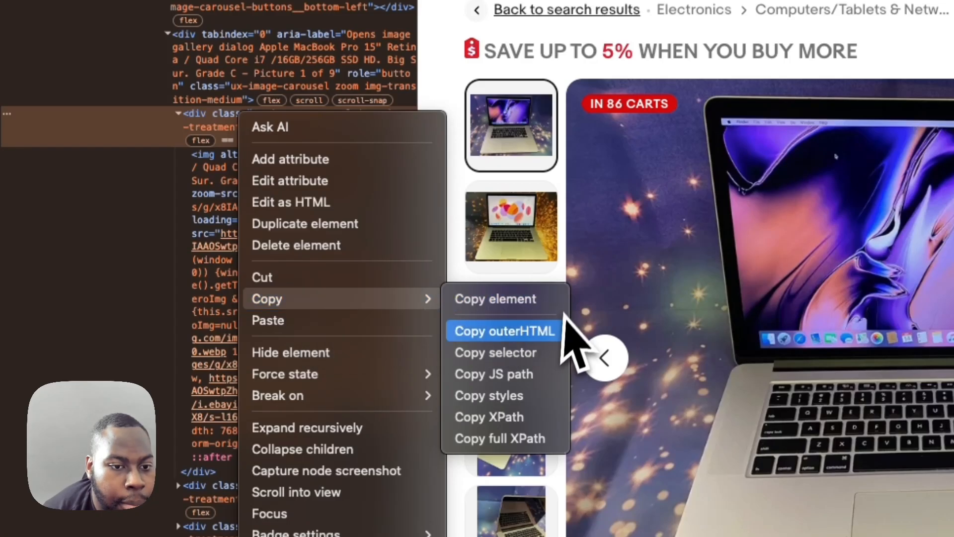
pyautogui.click(527, 332)
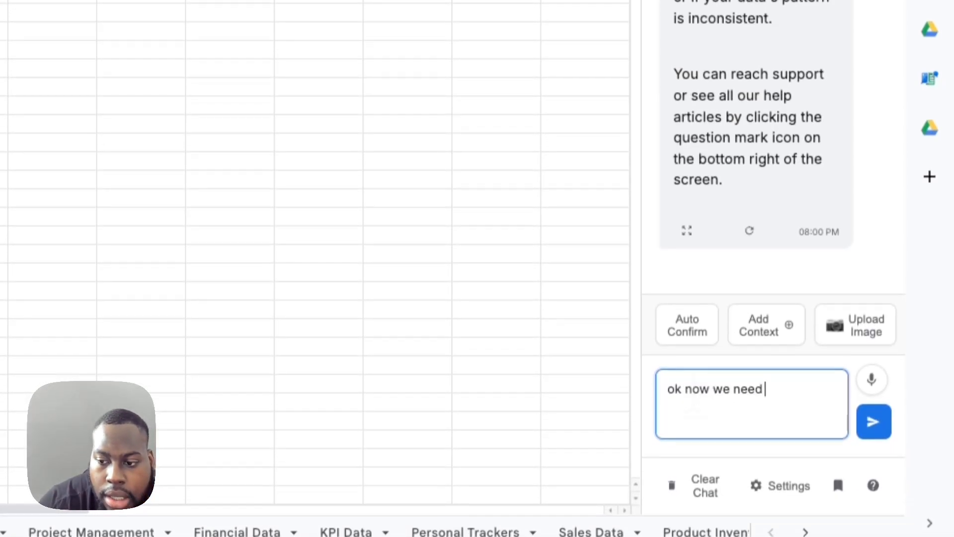
# - Send SheetXAi "ok now we need to grab the images from the websites in A" and "this is the outer", followed by the copied outerHTML
pyautogui.write('to grab the images from ')
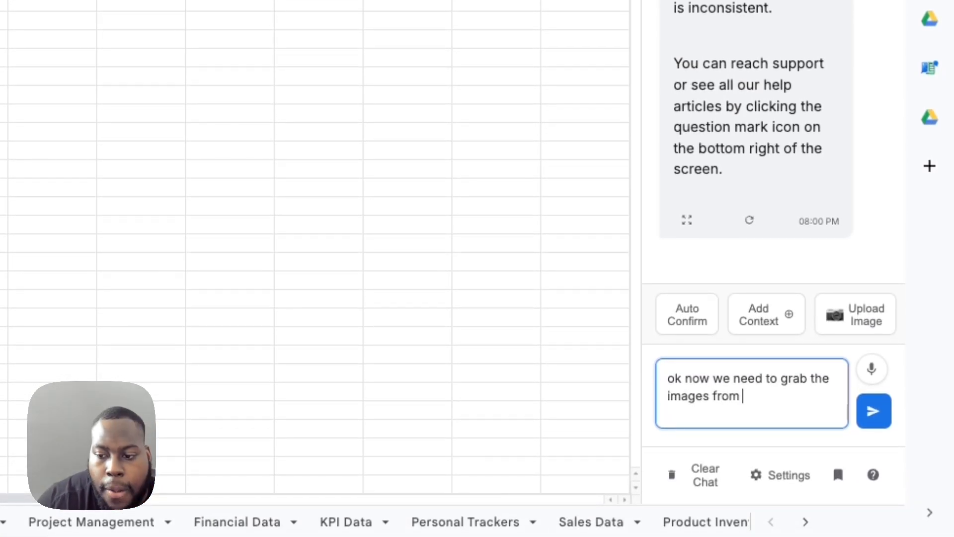
pyautogui.write('the websites in A')
pyautogui.hotkey('shift', 'Return')
pyautogui.hotkey('shift', 'Return')
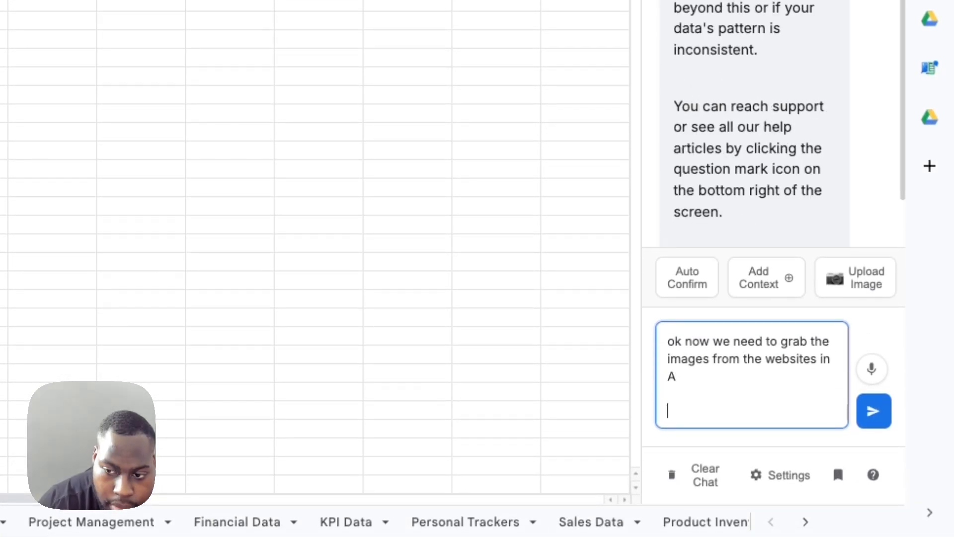
pyautogui.write('this is the outer')
pyautogui.hotkey('ctrl', 'v')
pyautogui.press('Return')
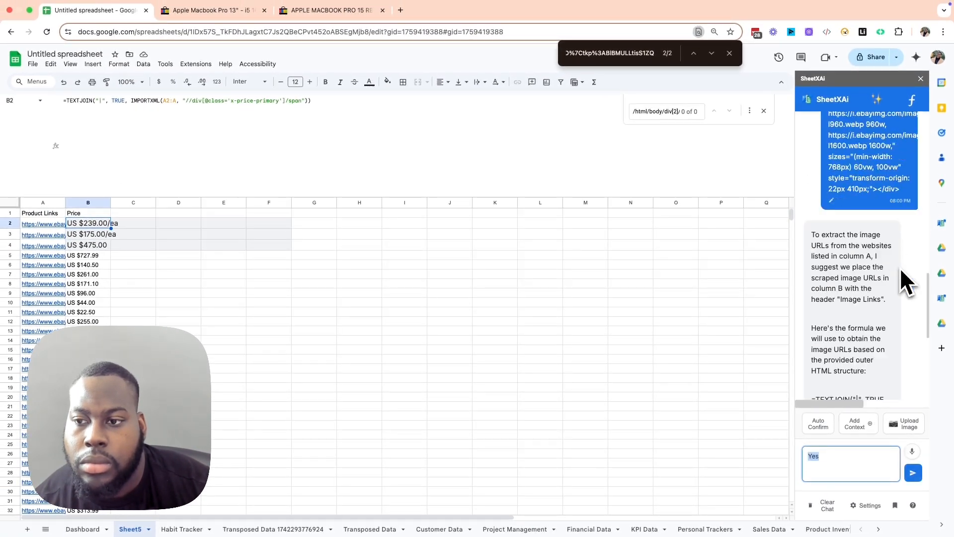
# - Copy SheetXAi's suggested TEXTJOIN/IMPORTXML formula for the ux-image-carousel-item img src into column C, rows 2 to 8
pyautogui.scroll(-3, 904, 281)
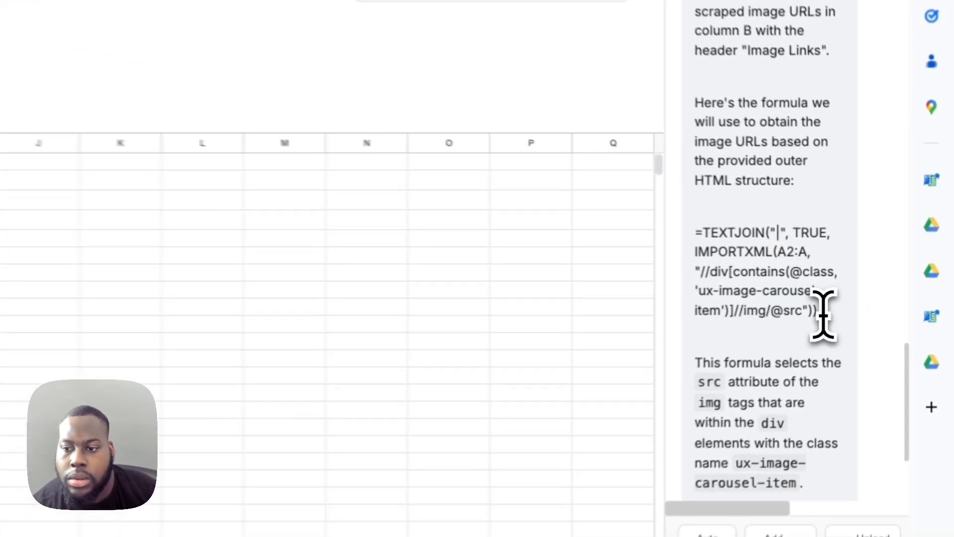
pyautogui.moveTo(879, 298); pyautogui.dragTo(809, 250)
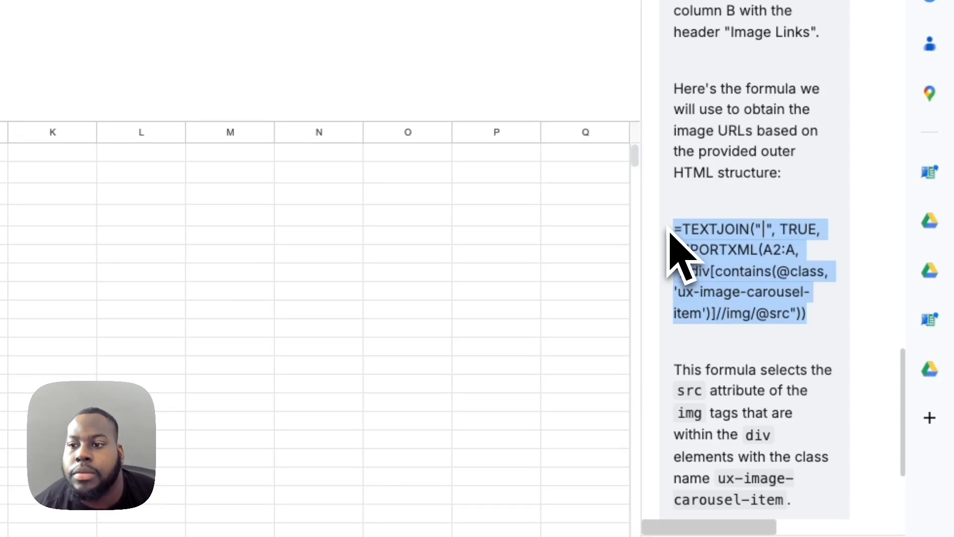
pyautogui.hotkey('ctrl', 'c')
pyautogui.hotkey('ctrl', 'v')
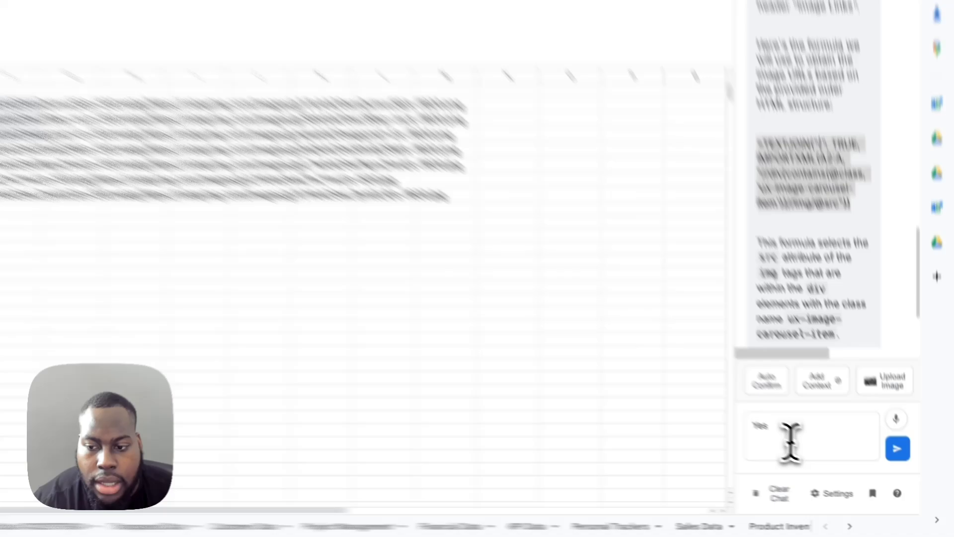
# - Send SheetXAi "hey it comes out like" with the pasted C2 output, followed by "can we put the 2 separate links in C and D"
pyautogui.click(840, 467)
pyautogui.press('super+a')
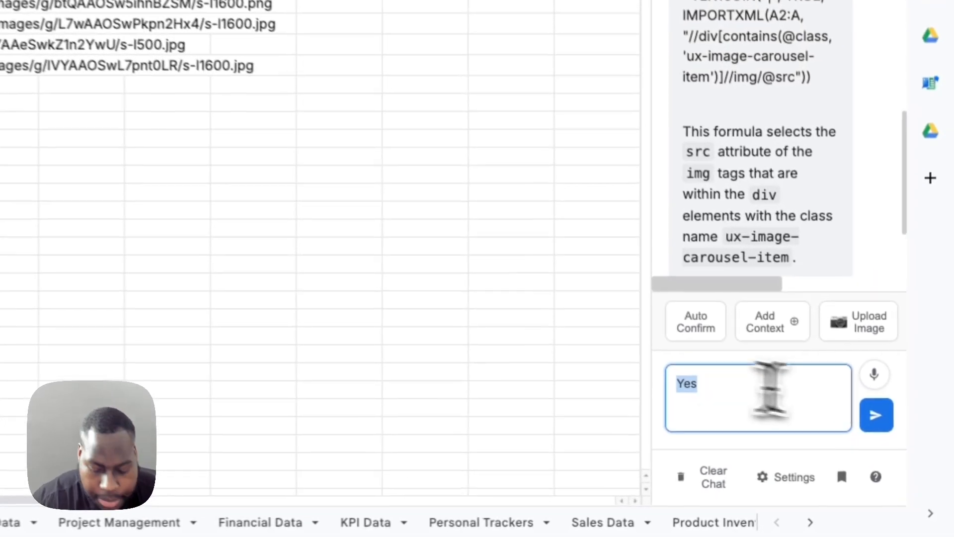
pyautogui.write('hey it comes out like')
pyautogui.hotkey('ctrl', 'v')
pyautogui.hotkey('shift', 'Return')
pyautogui.hotkey('shift', 'Return')
pyautogui.hotkey('shift', 'Return')
pyautogui.hotkey('shift', 'Return')
pyautogui.write('can we put t')
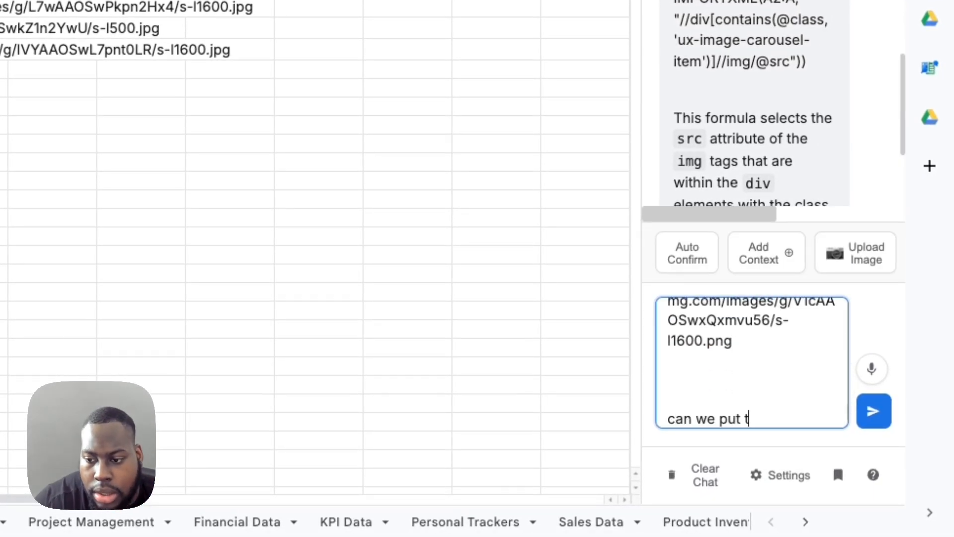
pyautogui.write('he 2 separate links in C and D')
pyautogui.press('Return')
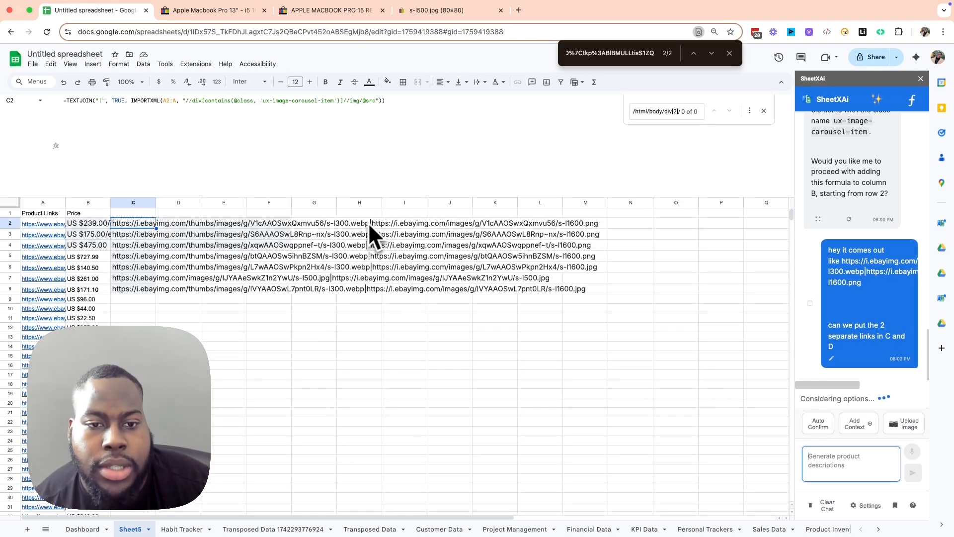
# - Review SheetXAi's reply and copy its Column C (Thumbnail Image) formula into cell C2, replacing the combined-link formula
pyautogui.scroll(5, 902, 253)
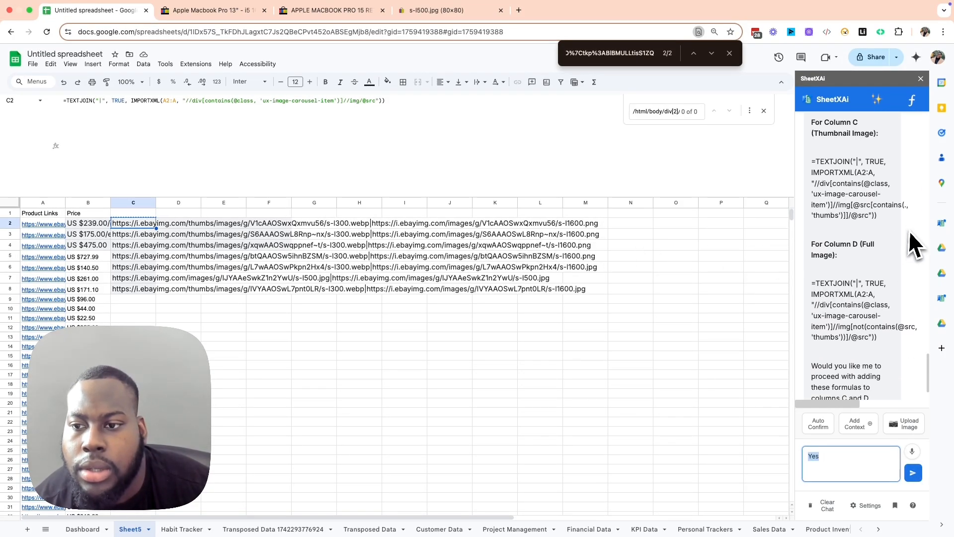
pyautogui.scroll(6, 895, 256)
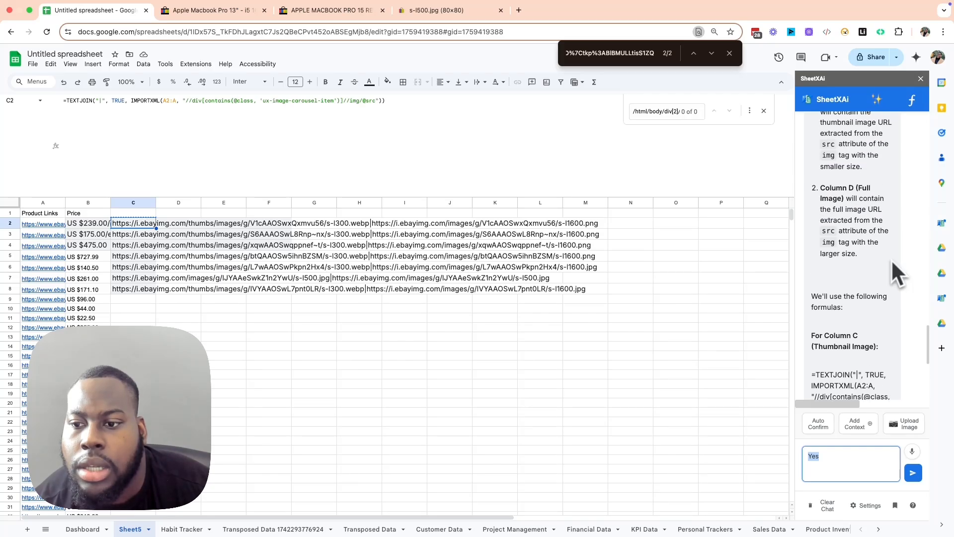
pyautogui.scroll(-5, 891, 258)
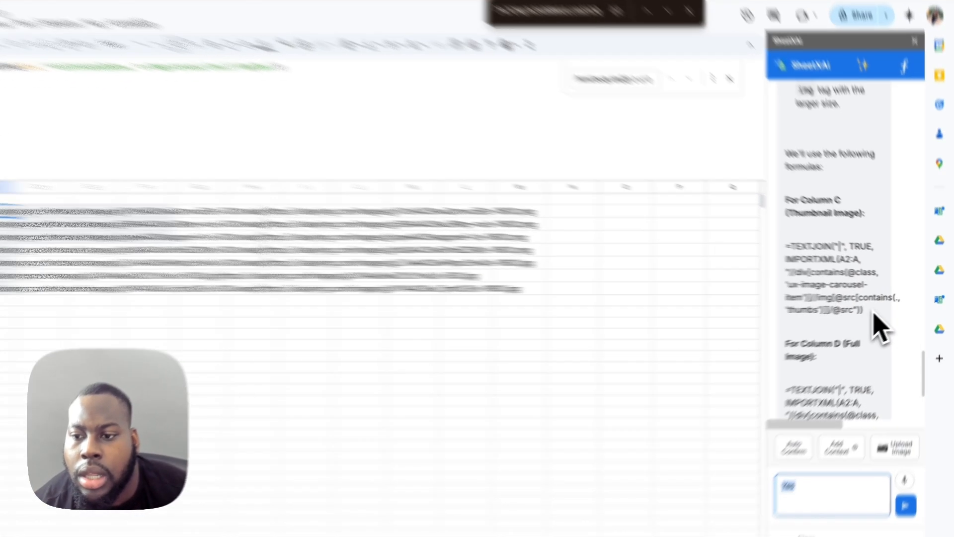
pyautogui.moveTo(889, 306); pyautogui.dragTo(810, 259)
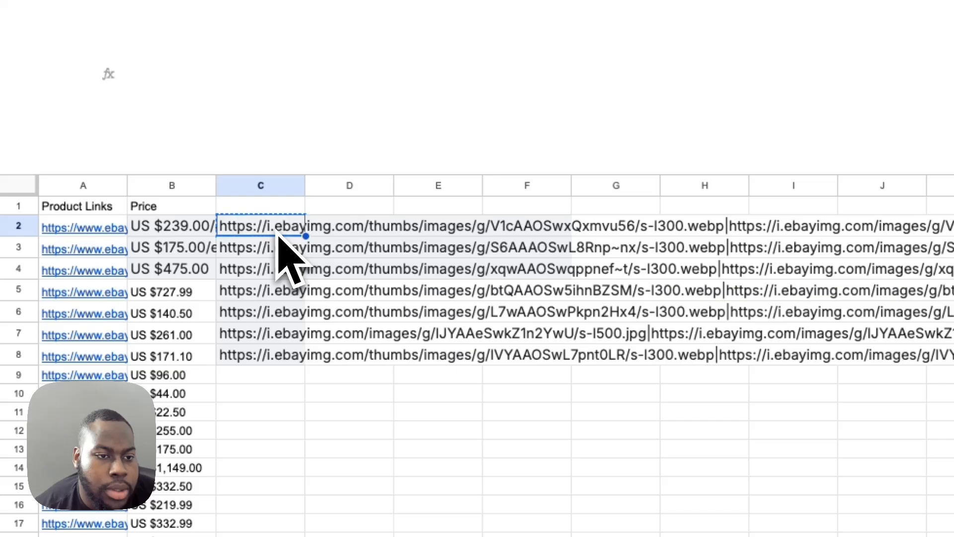
pyautogui.hotkey('ctrl', 'v')
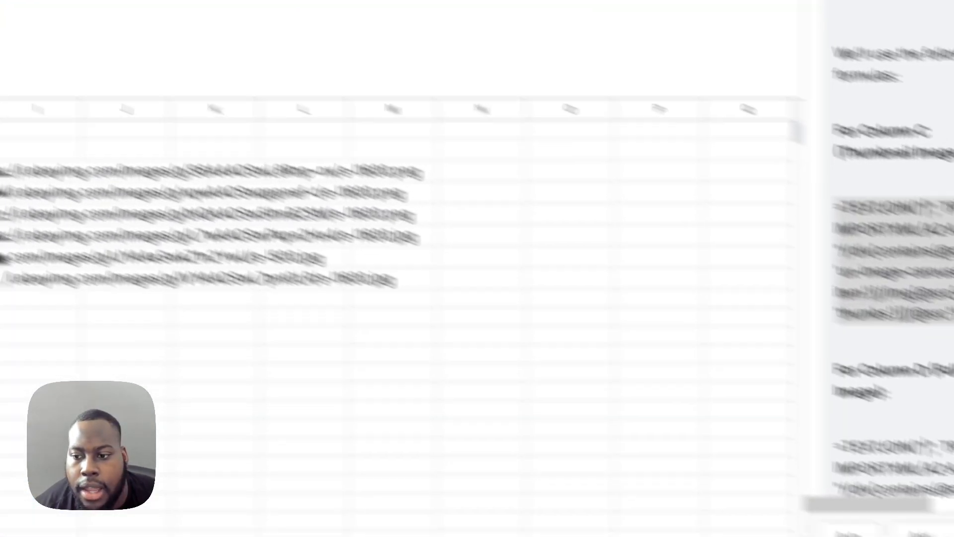
# - Copy SheetXAi's Column D (Full Image) formula into cell D2, view the linked image, and return to the spreadsheet
pyautogui.scroll(-2, 918, 437)
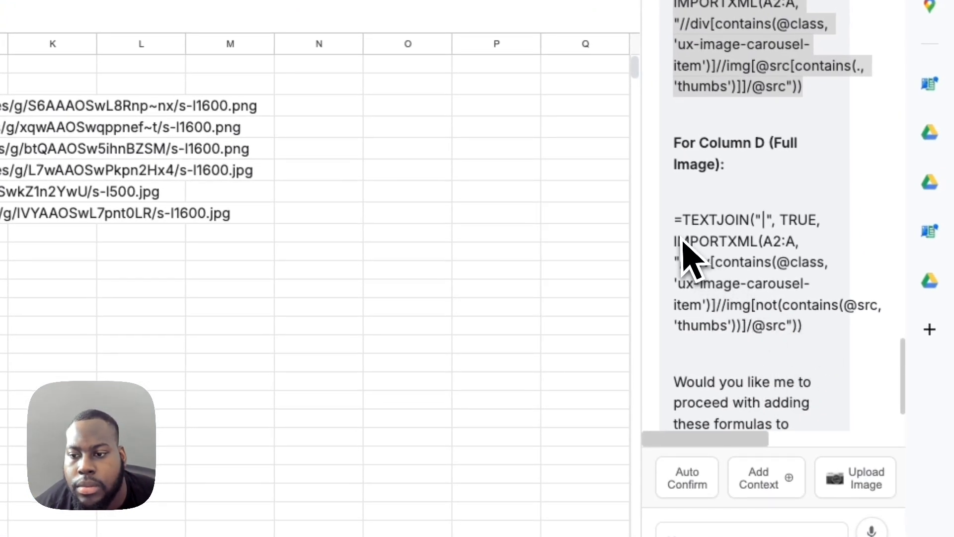
pyautogui.click(699, 252)
pyautogui.moveTo(816, 329); pyautogui.dragTo(681, 203)
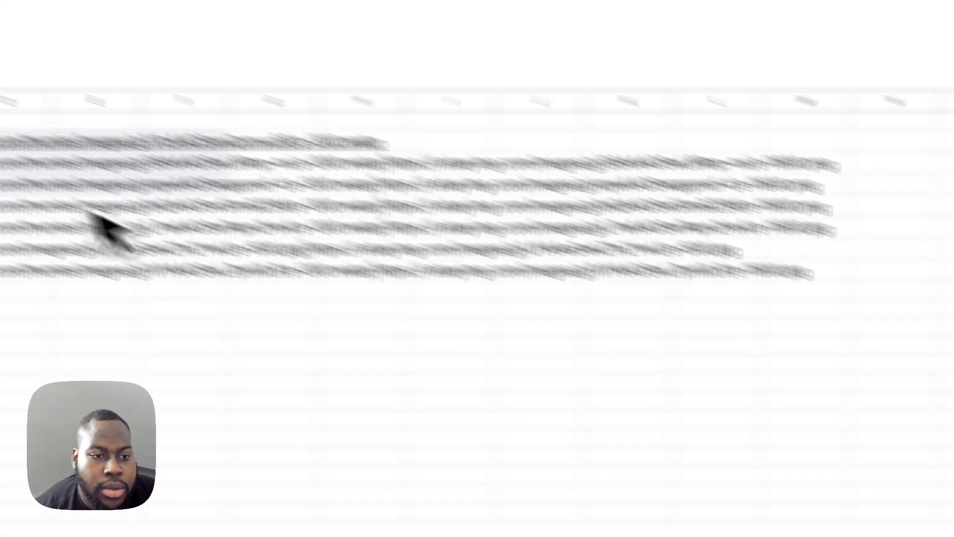
pyautogui.click(260, 233)
pyautogui.hotkey('ctrl', 'v')
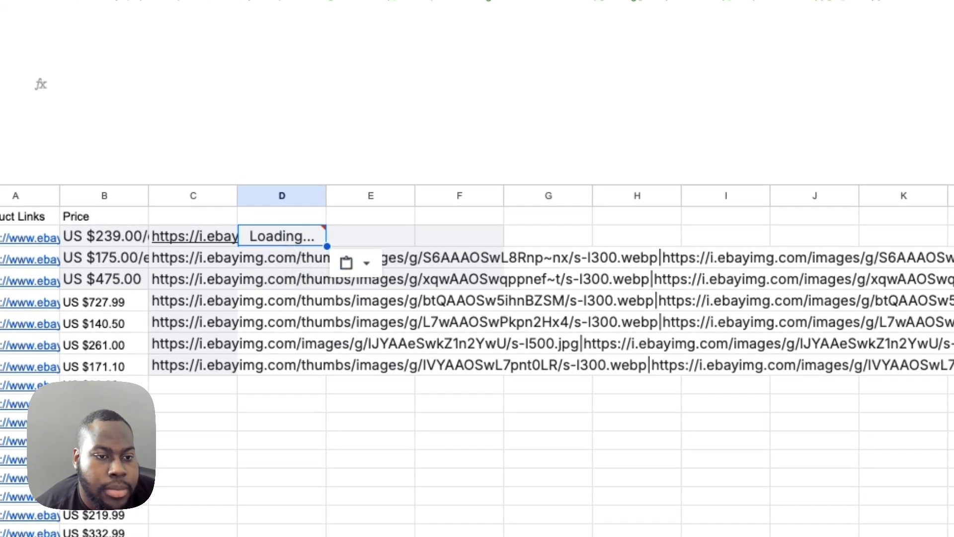
pyautogui.moveTo(317, 243)
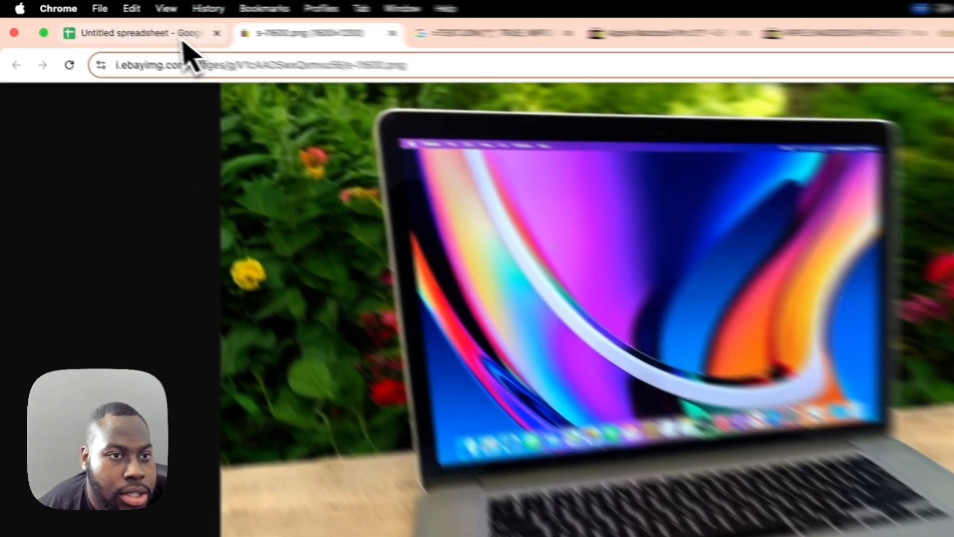
pyautogui.click(100, 10)
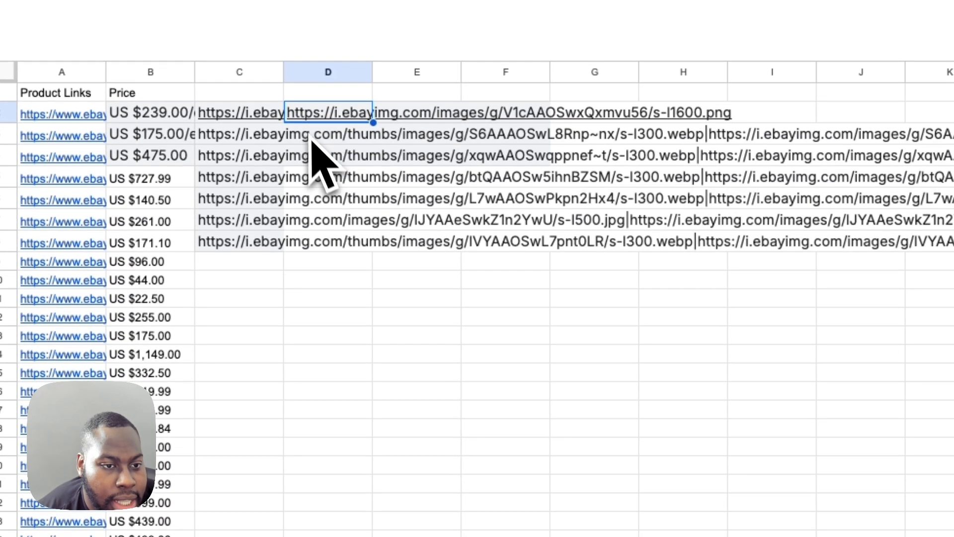
# - Clear the old combined image links in the range C3 to D8
pyautogui.moveTo(244, 133); pyautogui.dragTo(348, 241)
pyautogui.press('Delete')
pyautogui.click(346, 251)
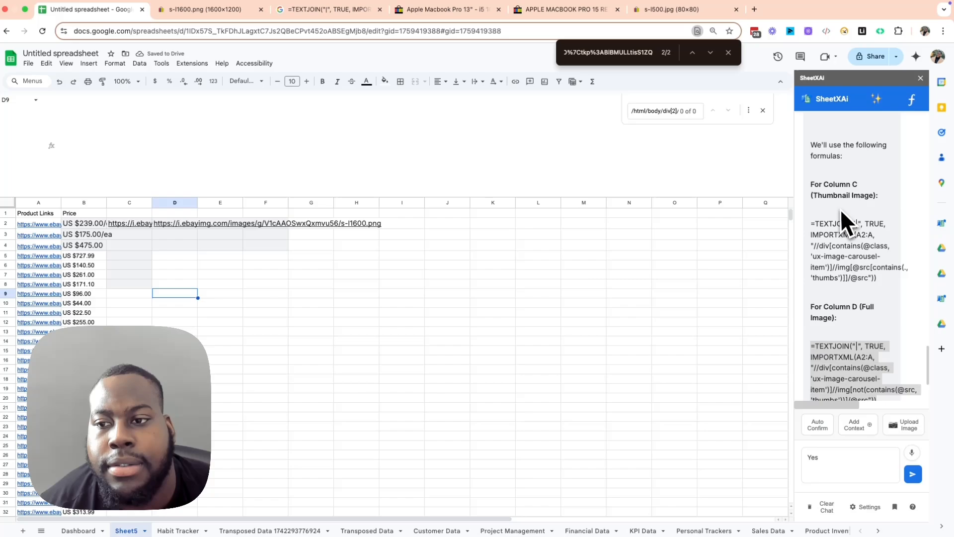
# - Reply to SheetXAi's proposal with "yes add those to C and D"
pyautogui.scroll(-5, 845, 261)
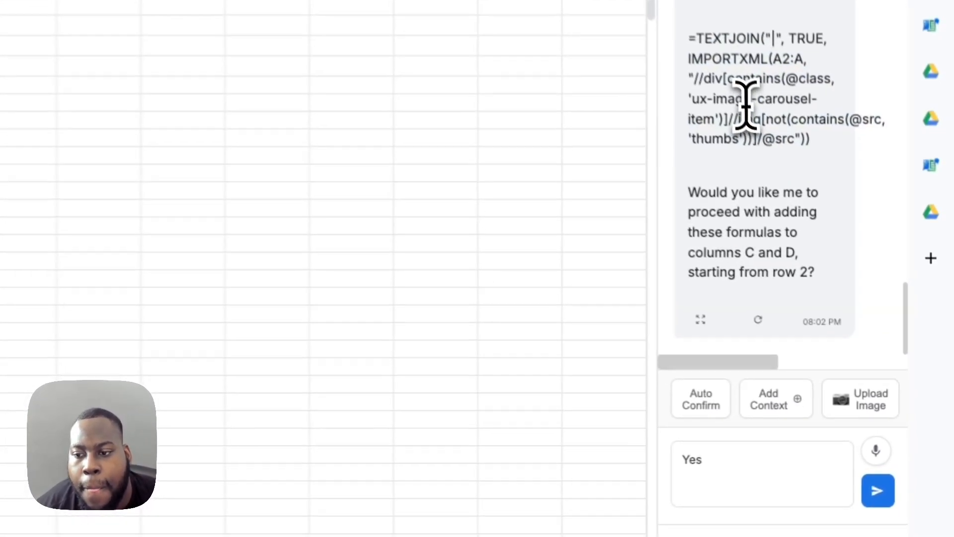
pyautogui.click(750, 471)
pyautogui.hotkey('ctrl', 'a')
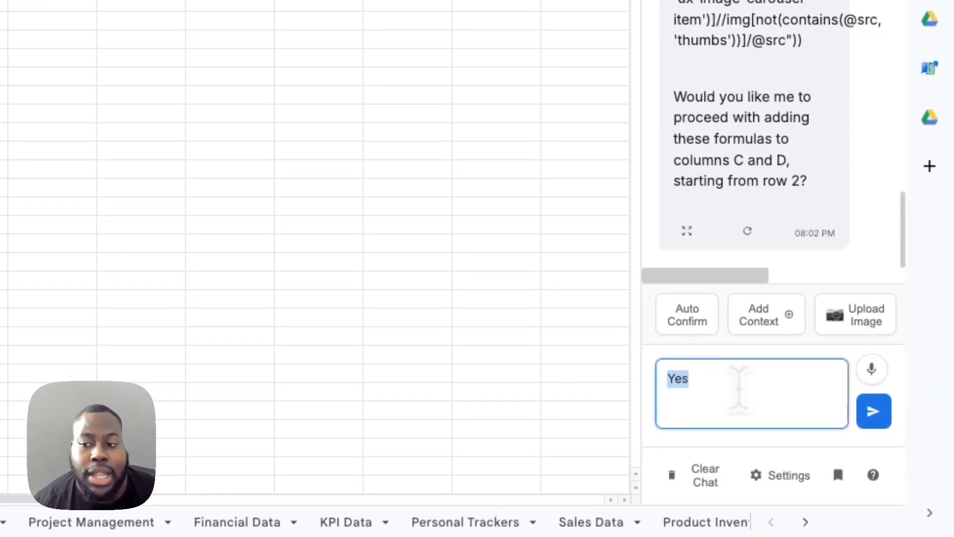
pyautogui.write('yes add t')
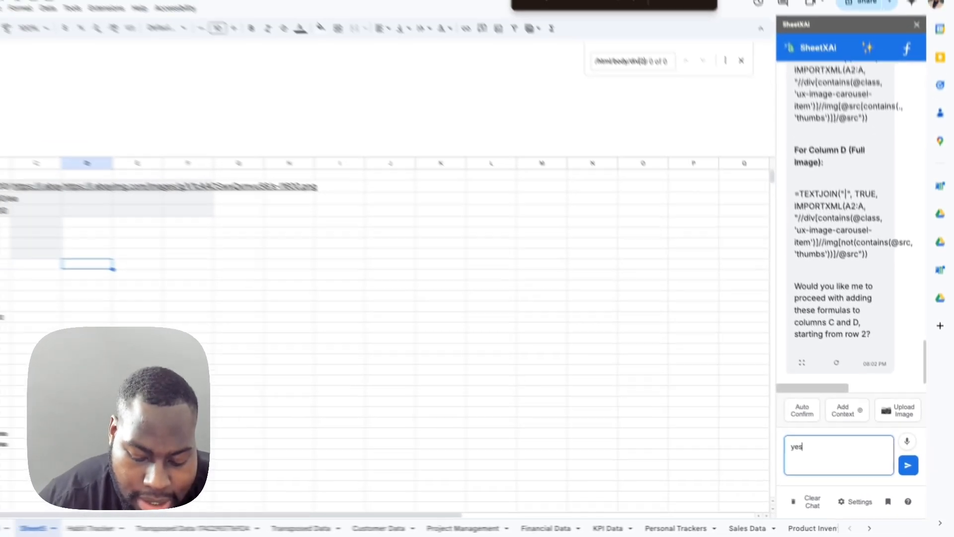
pyautogui.write('hose to C and D')
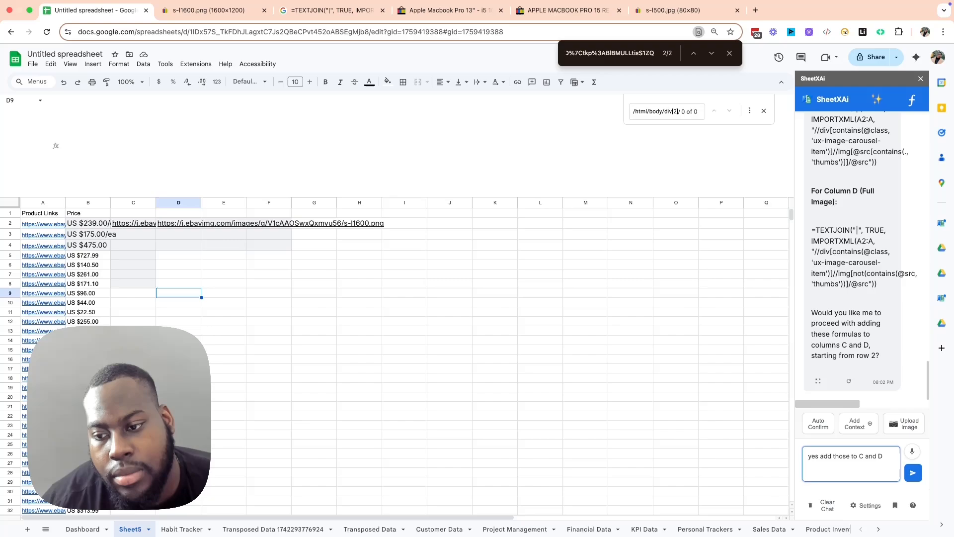
pyautogui.press('Return')
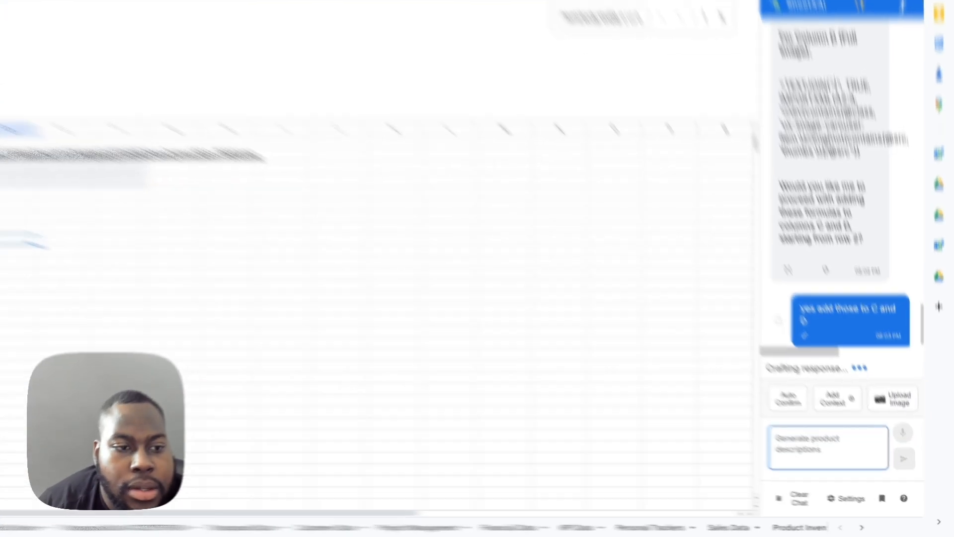
# - Ask SheetXAi to display them, clarify with "no i meant display the images, instead of just their links", and approve its proposal with "Yes"
pyautogui.write('yes, as a matter of fact can you display them')
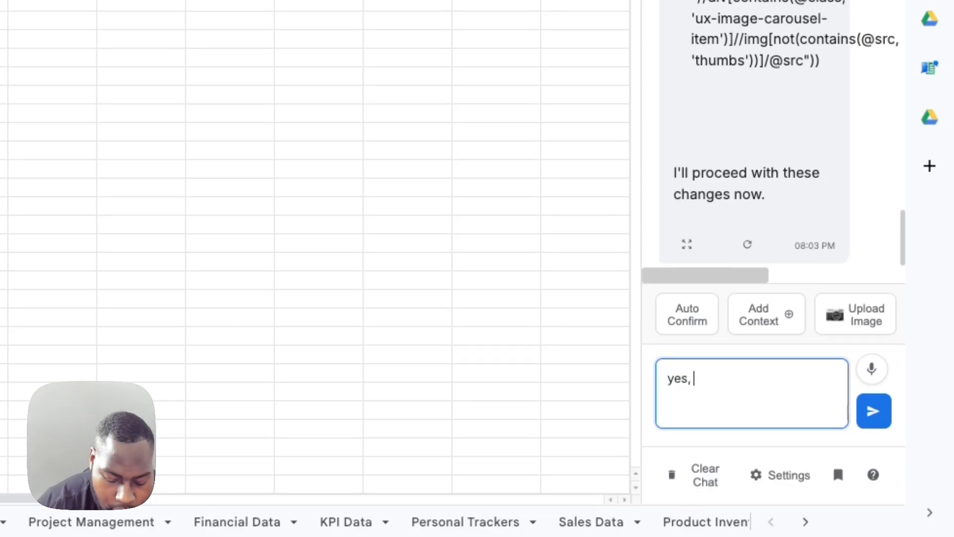
pyautogui.press('Return')
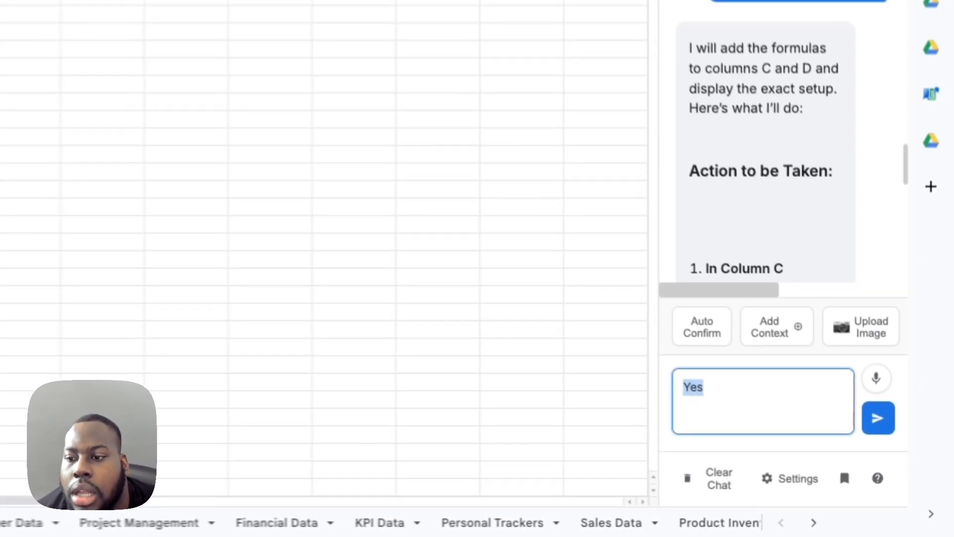
pyautogui.write('no i meant display the images')
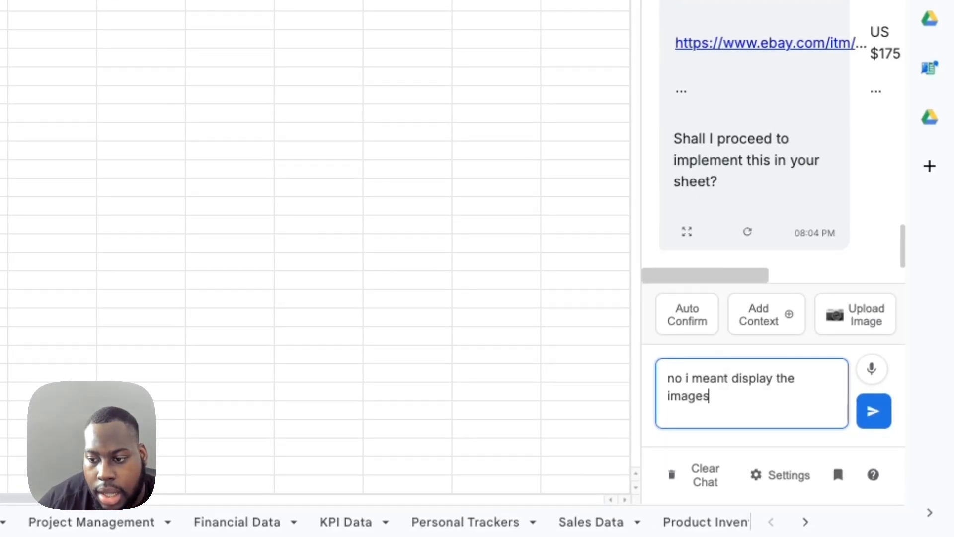
pyautogui.write(', instead of just their links')
pyautogui.press('Return')
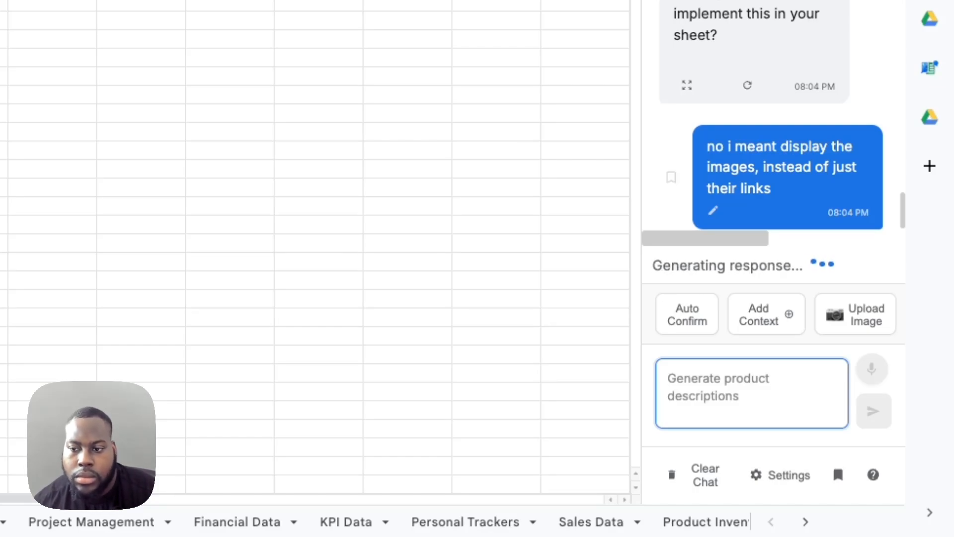
pyautogui.press('Return')
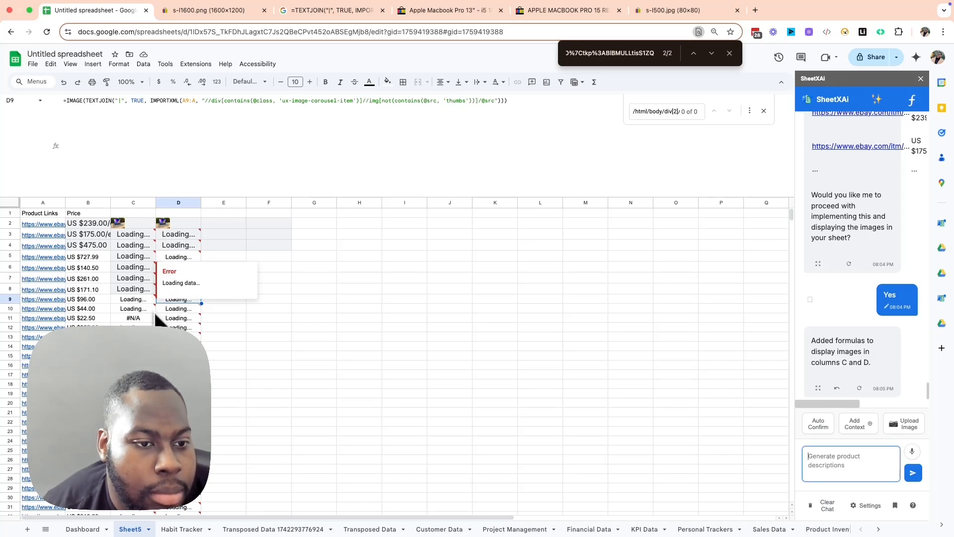
# - Examine the image formula results in columns C and D down past the last product row, inspecting cells D11, D3, D5 and D8
pyautogui.scroll(-2, 155, 314)
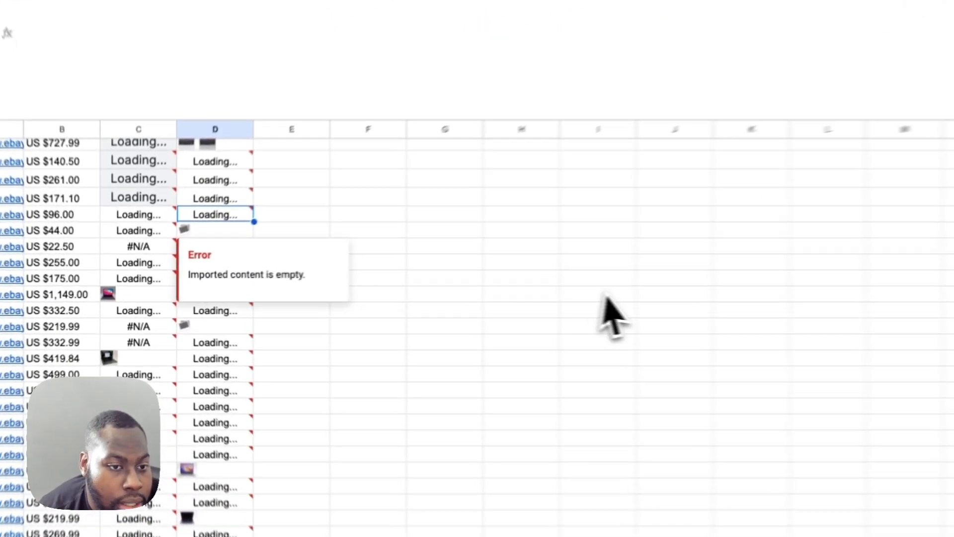
pyautogui.click(411, 300)
pyautogui.click(331, 281)
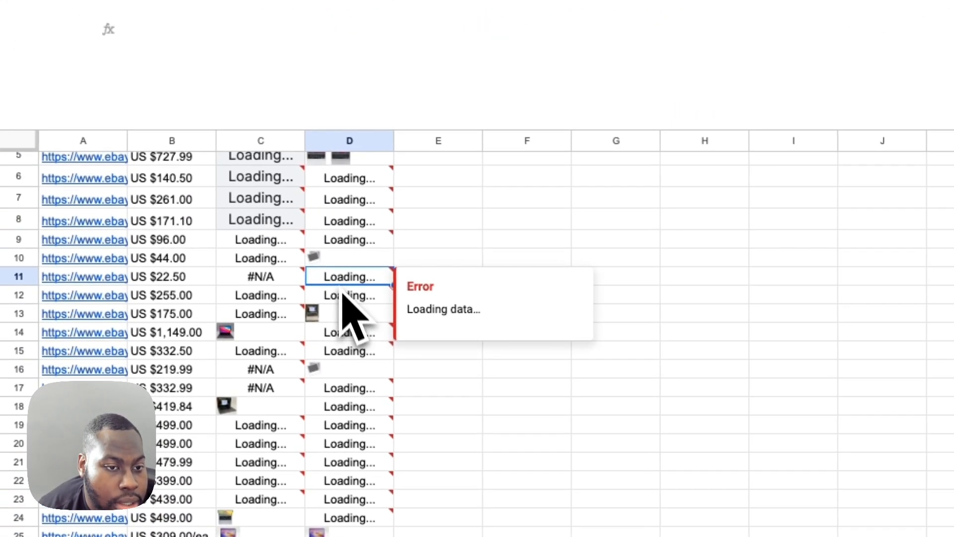
pyautogui.scroll(2, 349, 360)
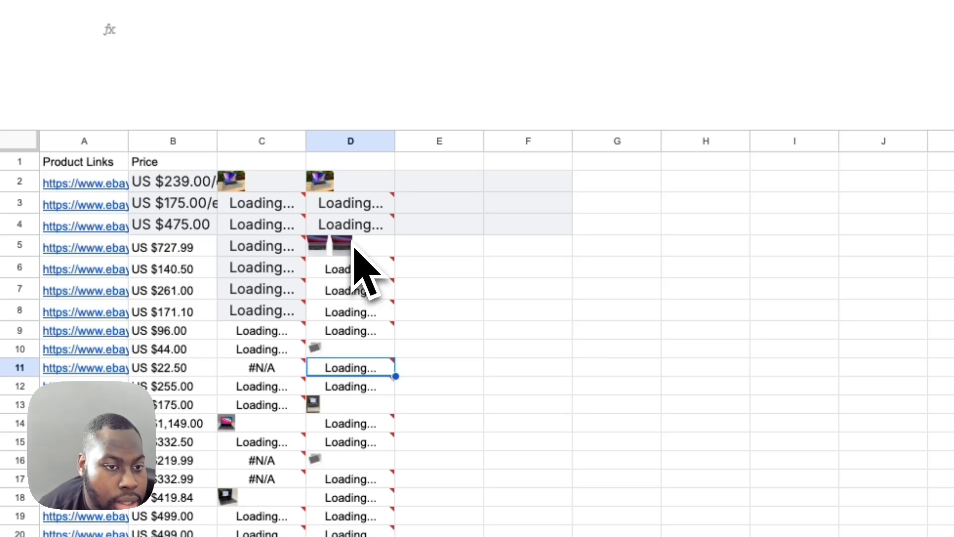
pyautogui.click(356, 232)
pyautogui.click(360, 211)
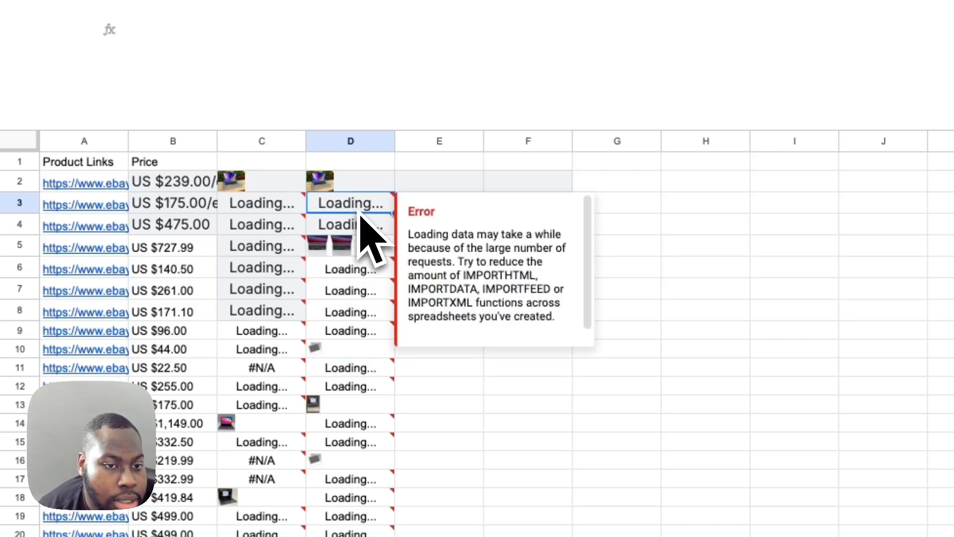
pyautogui.click(367, 248)
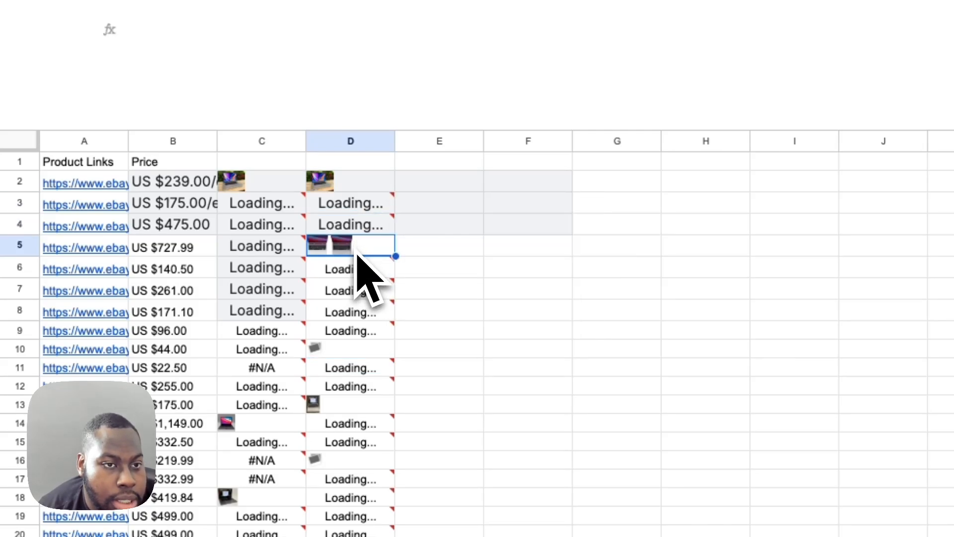
pyautogui.click(358, 313)
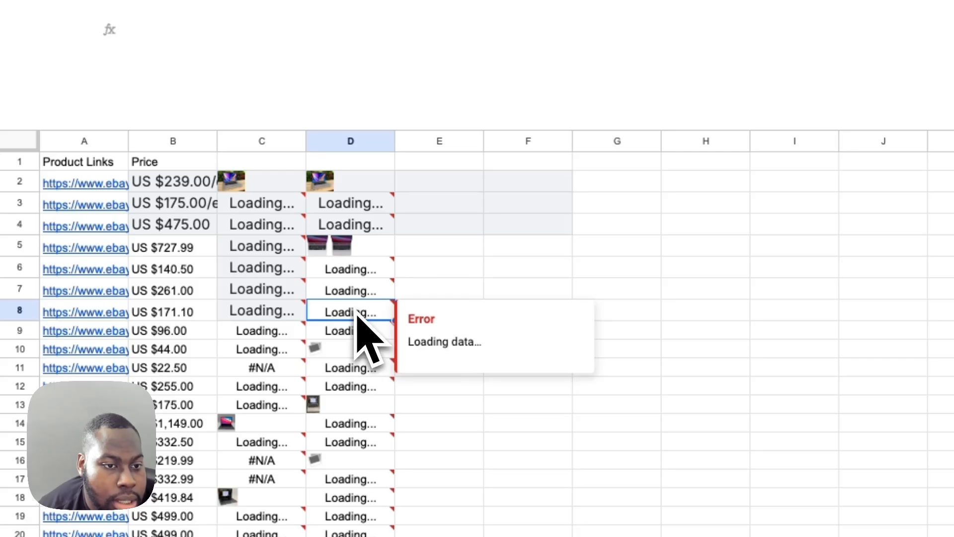
pyautogui.scroll(-20, 359, 313)
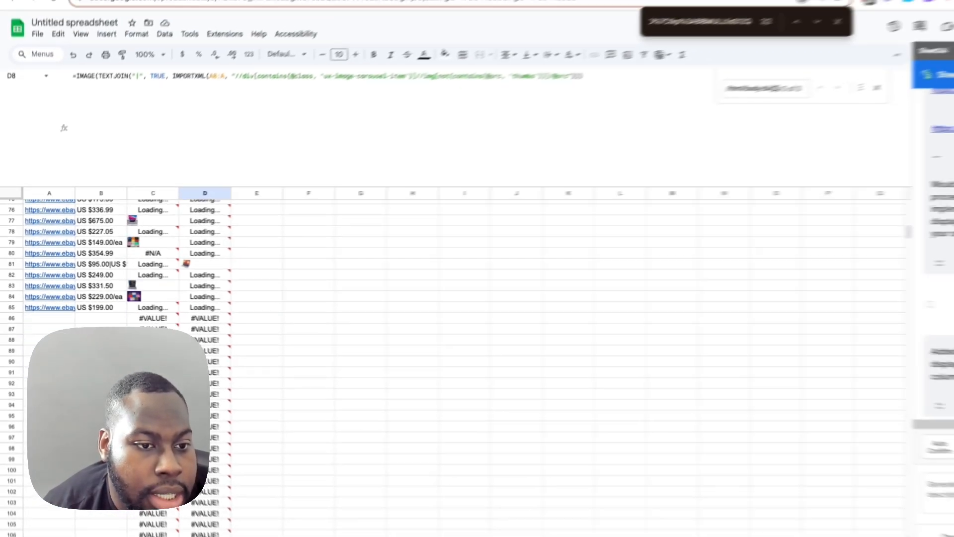
pyautogui.scroll(-1, 204, 308)
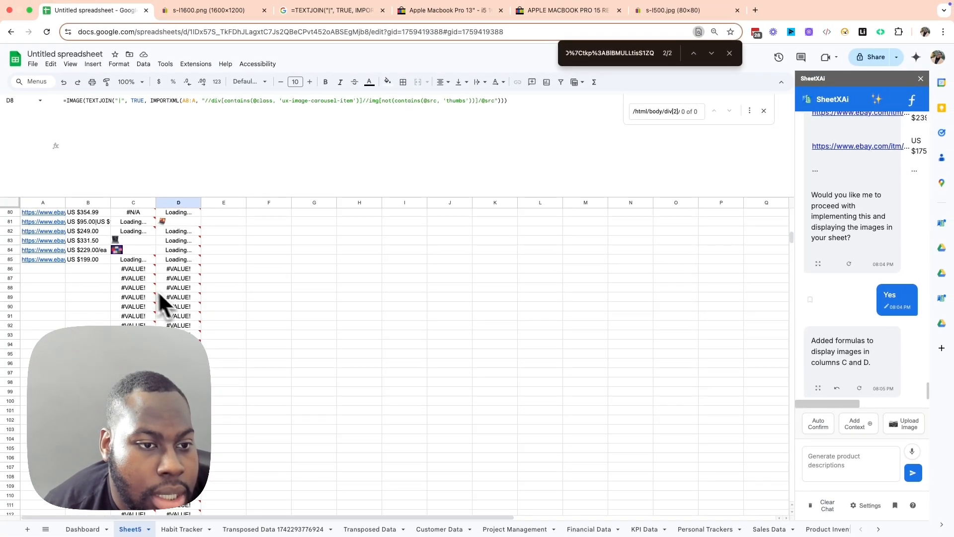
# - Examine the image formula errors in columns C and D near the end of the product list, inspecting C86, D84, D85, C85 and C82
pyautogui.click(130, 273)
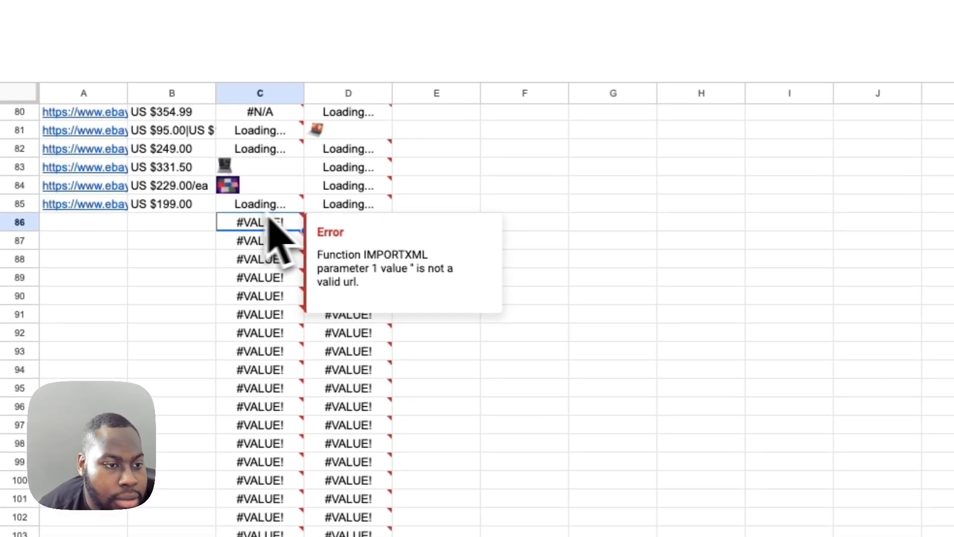
pyautogui.scroll(5, 298, 373)
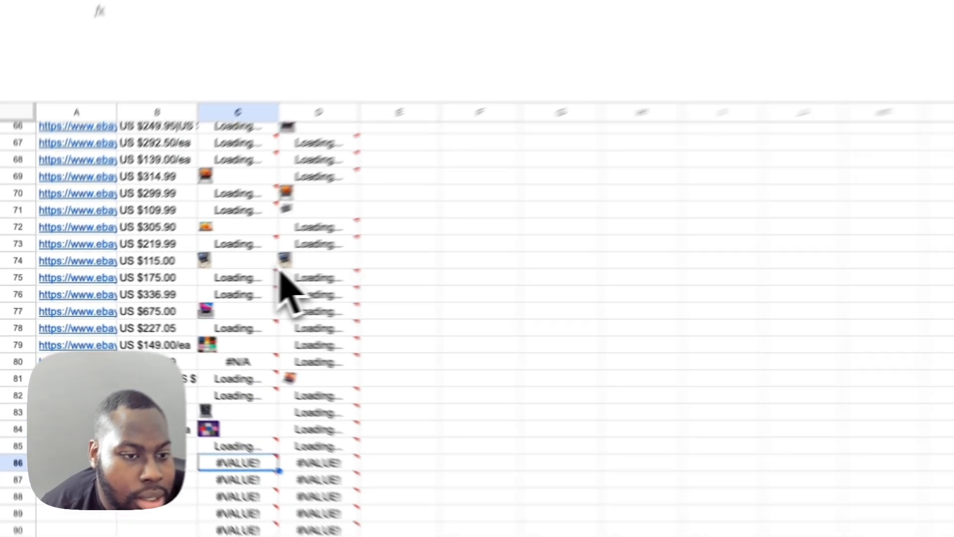
pyautogui.scroll(-9, 287, 283)
pyautogui.scroll(3, 171, 283)
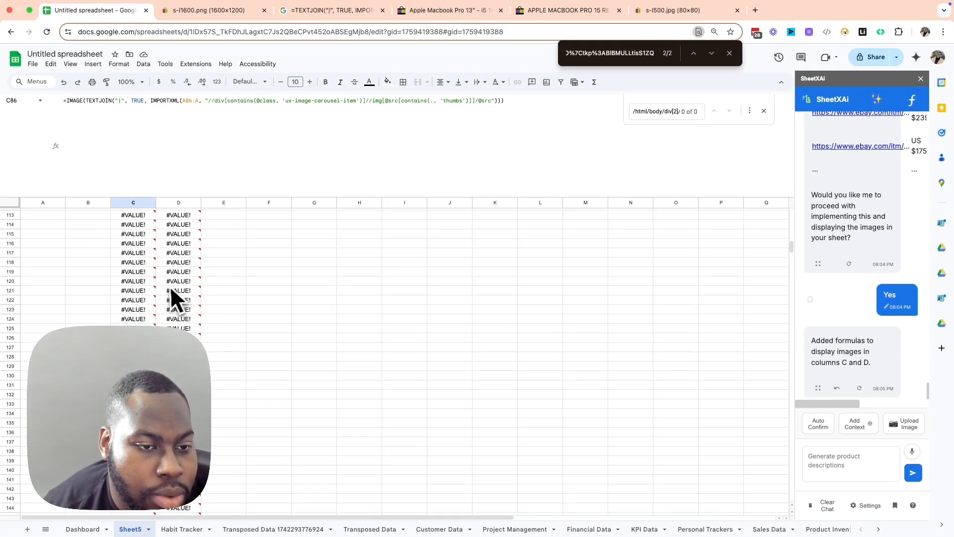
pyautogui.scroll(4, 166, 293)
pyautogui.click(180, 335)
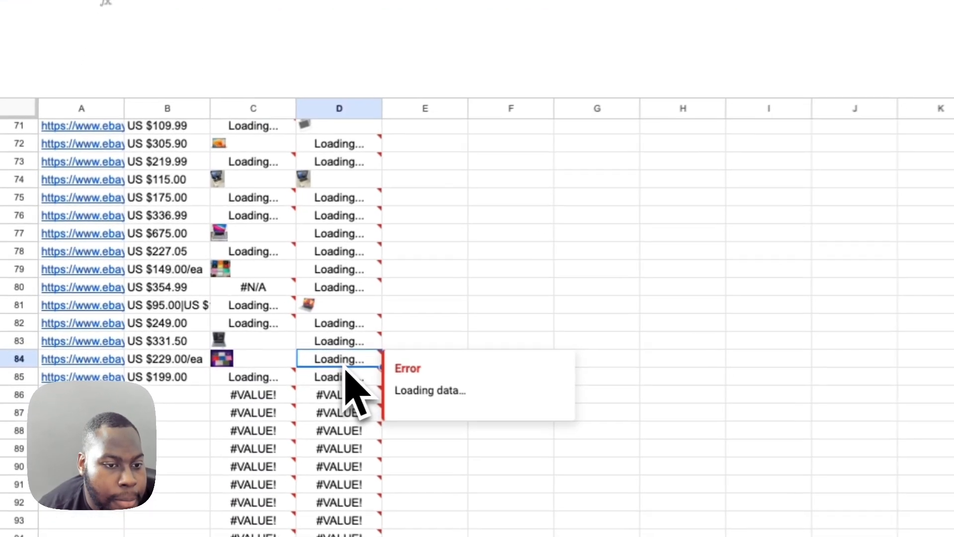
pyautogui.click(351, 379)
pyautogui.click(273, 382)
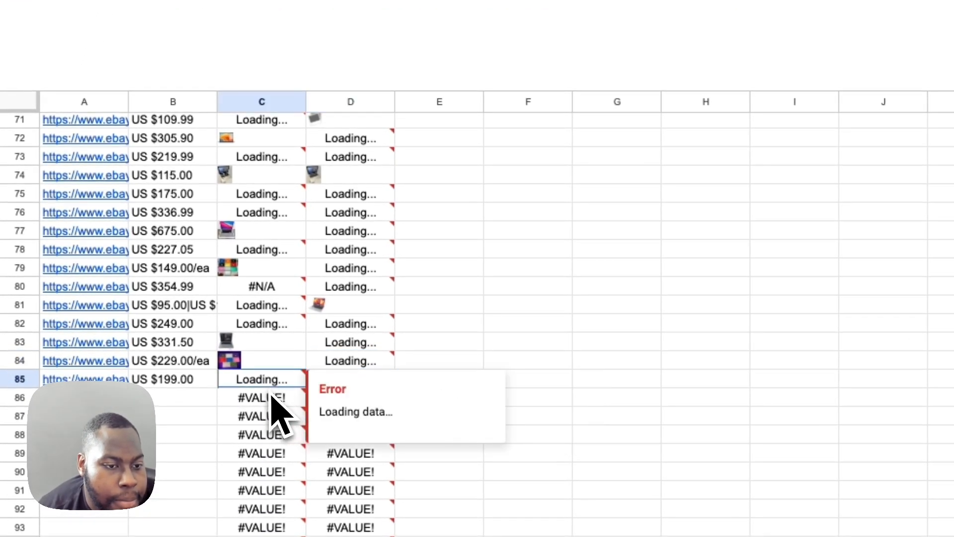
pyautogui.click(274, 327)
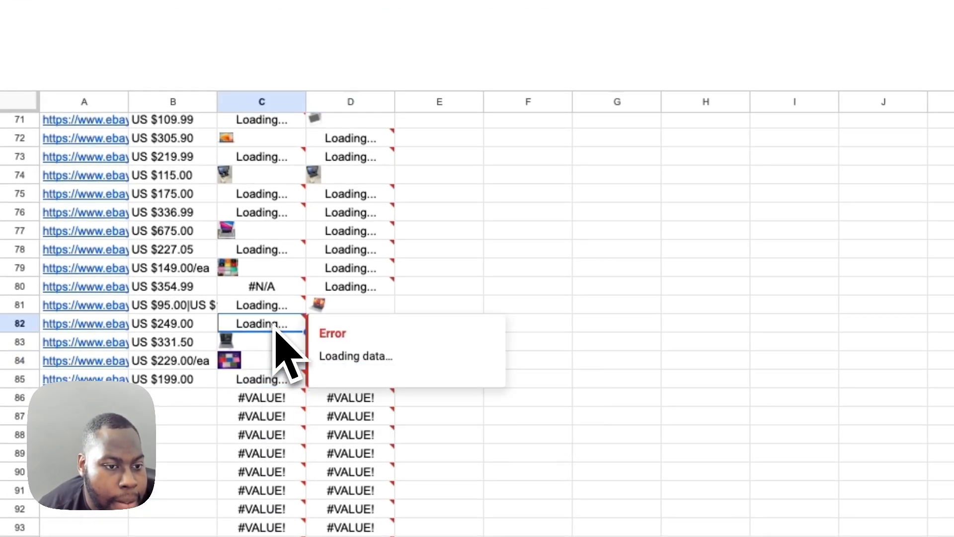
pyautogui.scroll(20, 298, 343)
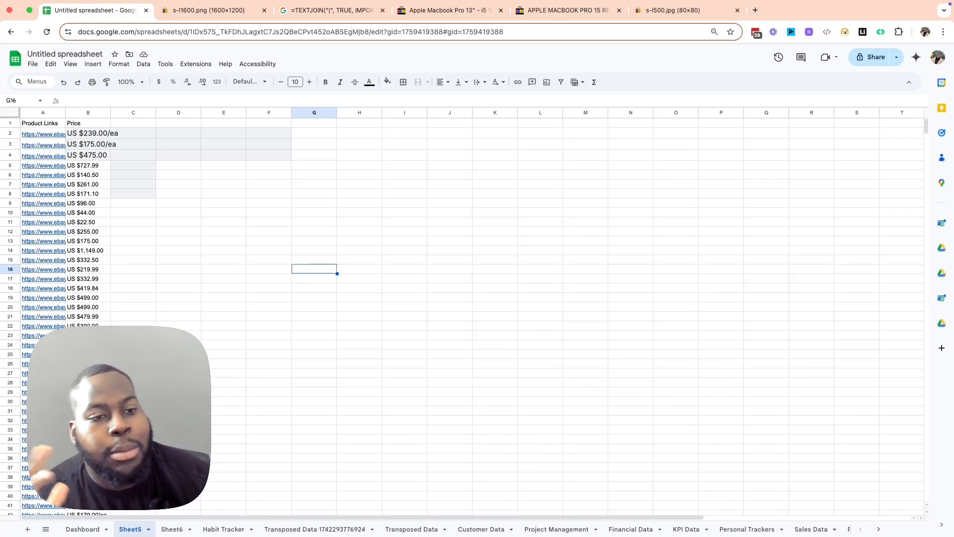
# - Switch to the eBay MacBook Pro search results and open the copy options for the su-card-container__header div in the page's HTML
pyautogui.hotkey('ctrl', 'Right')
pyautogui.hotkey('ctrl', 'Right')
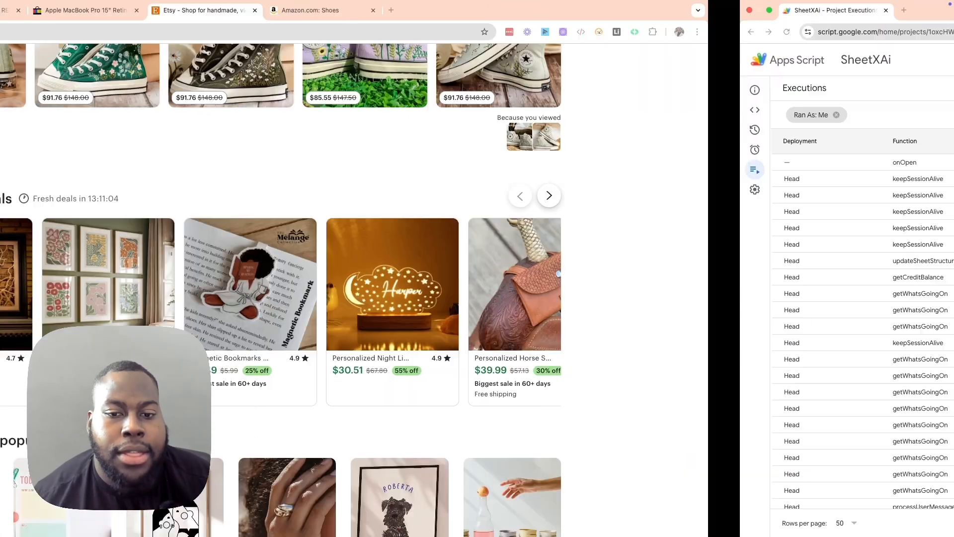
pyautogui.hotkey('ctrl', 'Left')
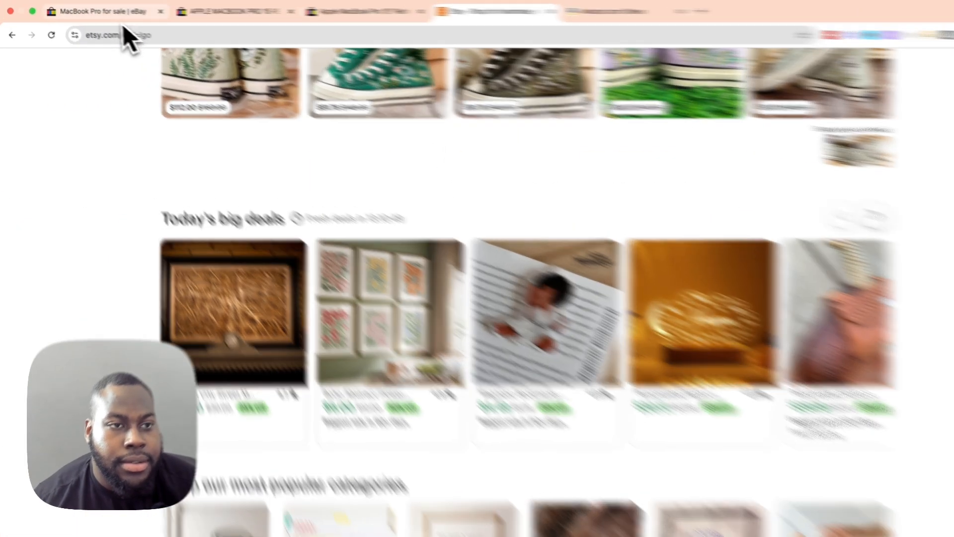
pyautogui.click(115, 15)
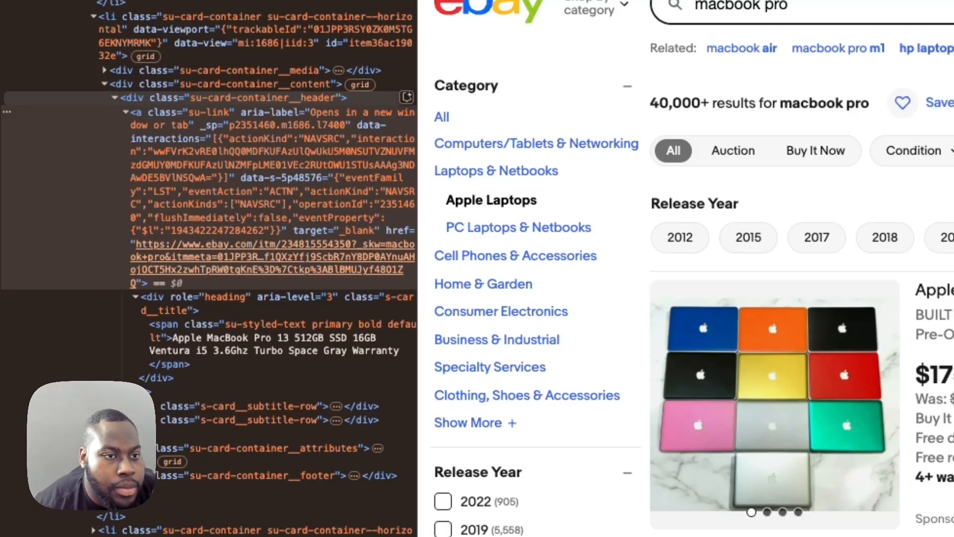
pyautogui.rightClick(237, 98)
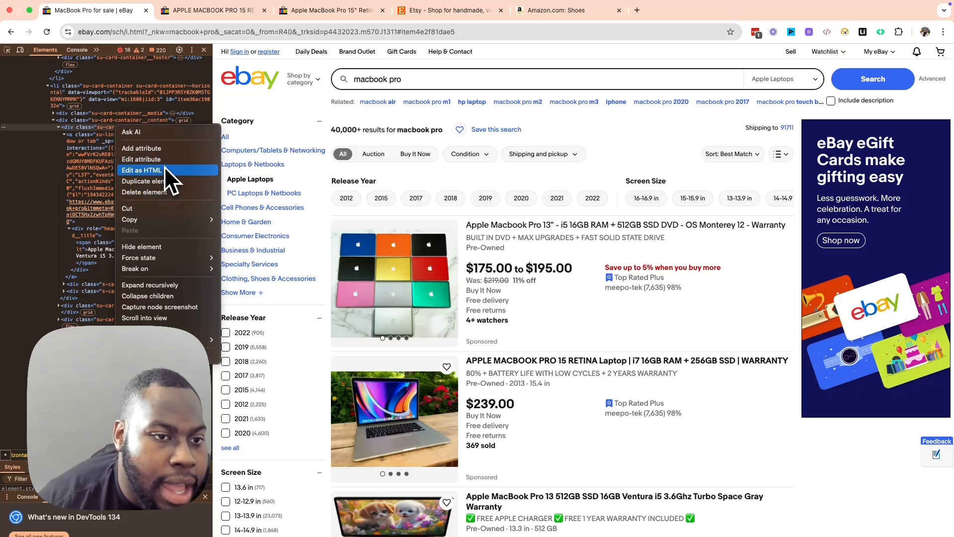
pyautogui.moveTo(142, 219)
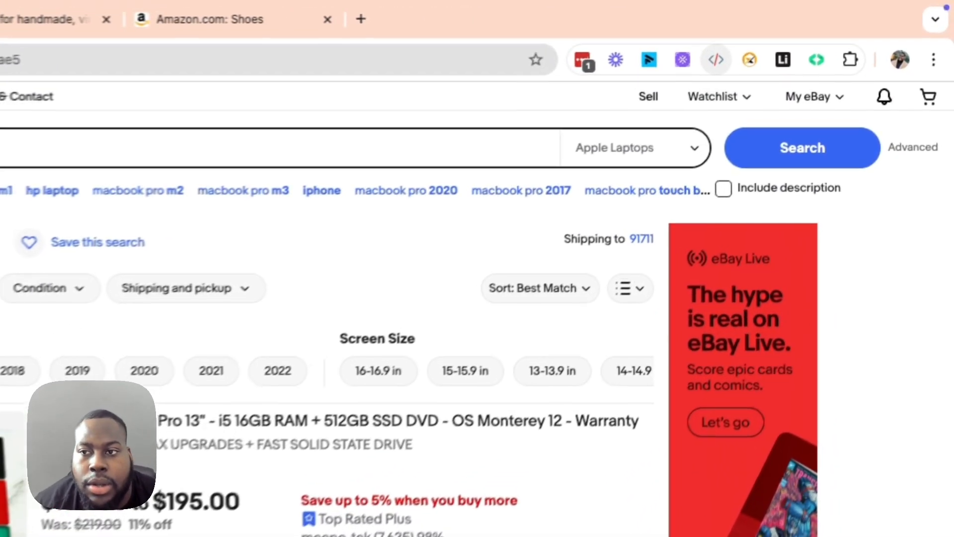
# - Turn on the XPath picker, generate title XPaths for the first listing and the Apple MacBook Pro 2018+ 15 Inch listing, and select the latter's expression
pyautogui.click(827, 32)
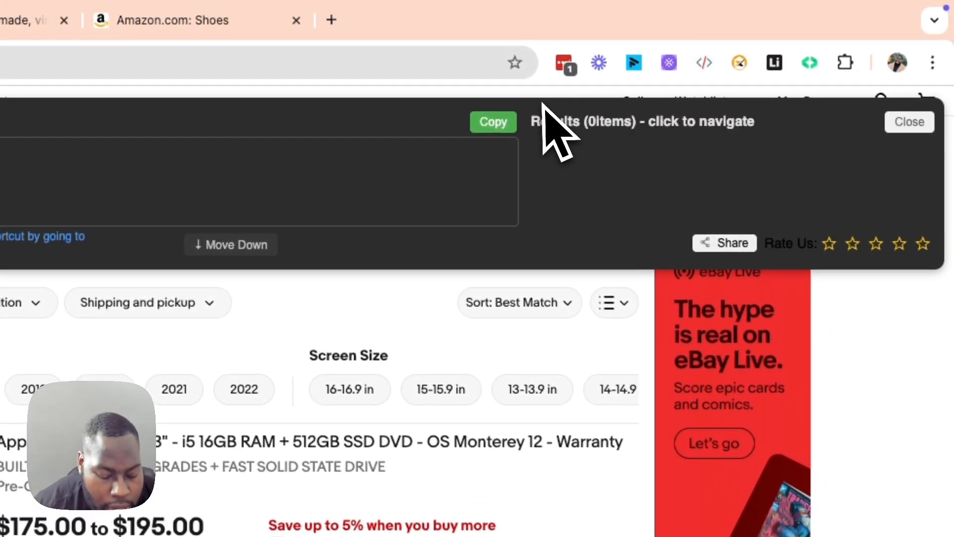
pyautogui.press('shift')
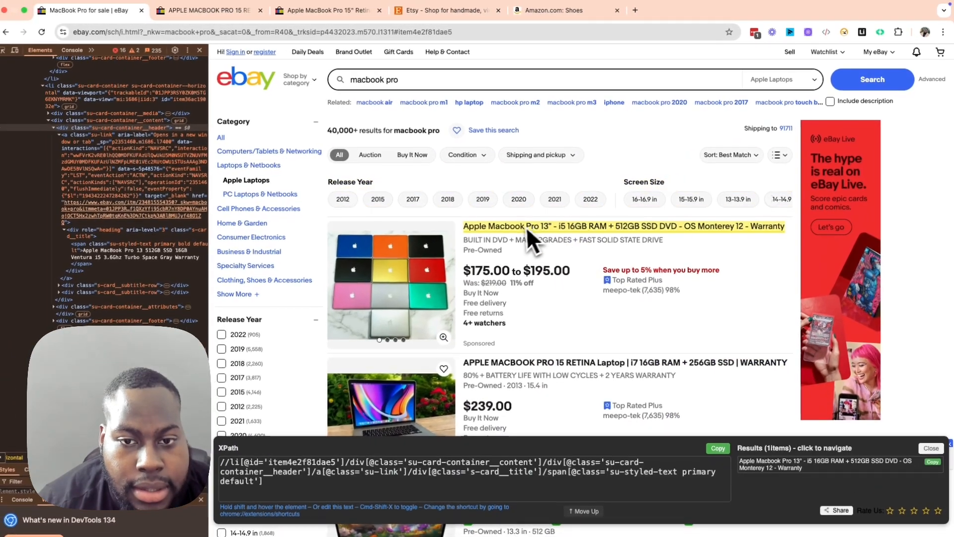
pyautogui.scroll(-4, 505, 284)
pyautogui.scroll(-2, 528, 263)
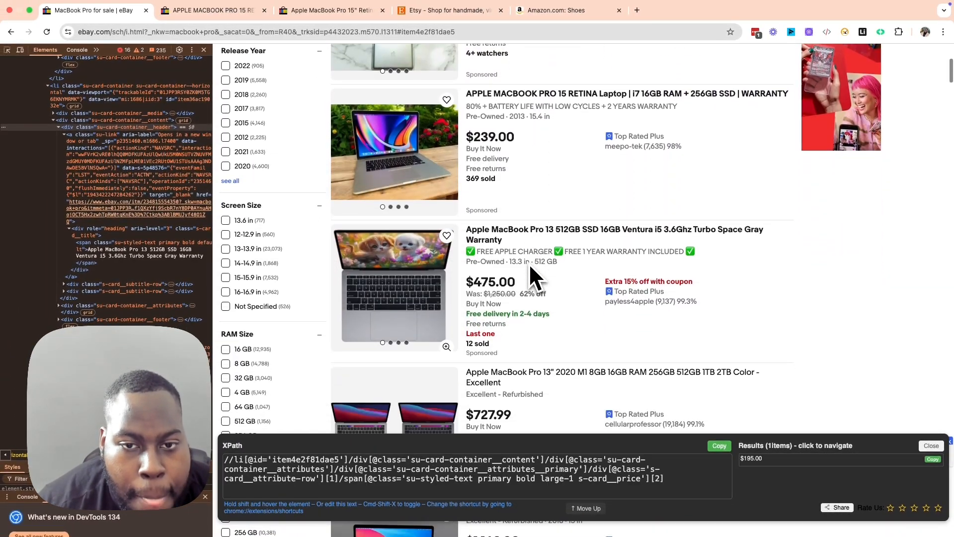
pyautogui.scroll(1, 530, 266)
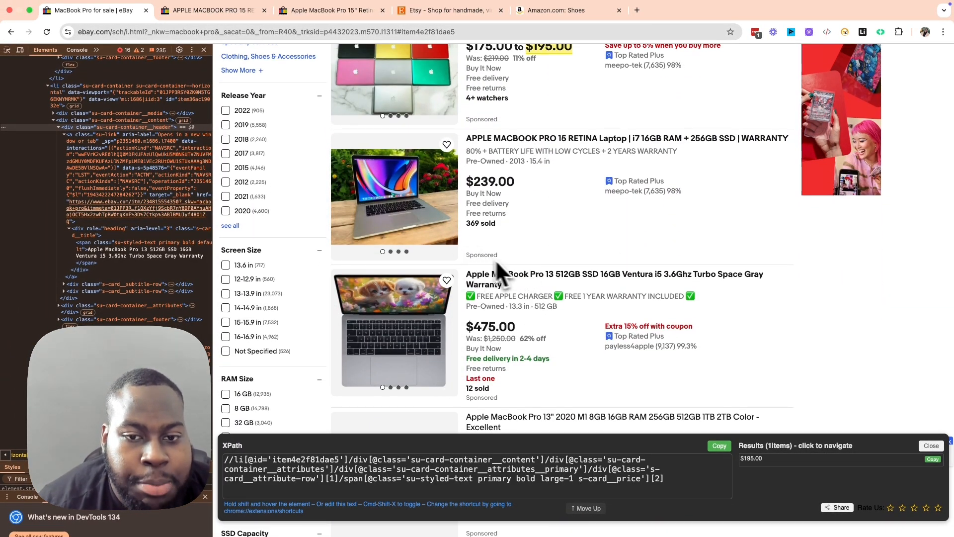
pyautogui.scroll(-2, 506, 298)
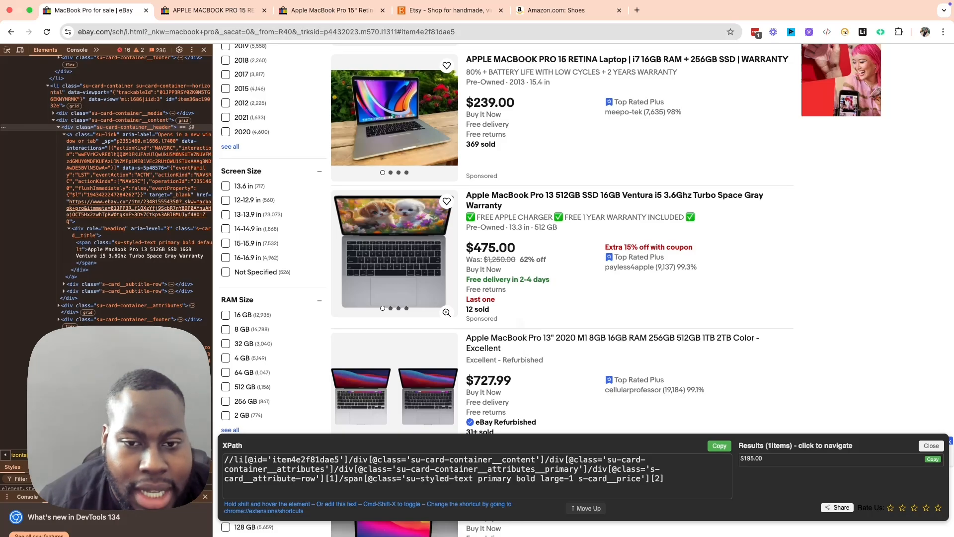
pyautogui.scroll(-2, 520, 323)
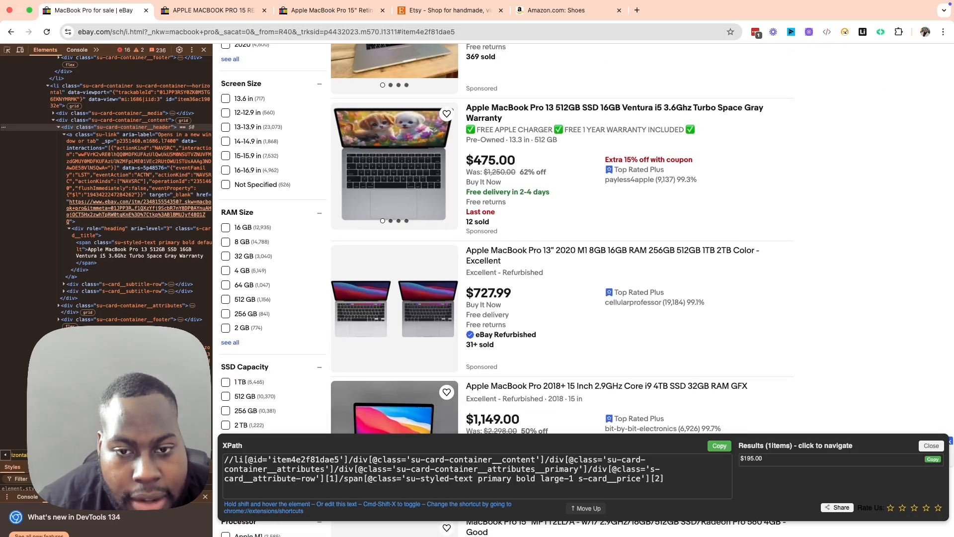
pyautogui.scroll(-6, 512, 343)
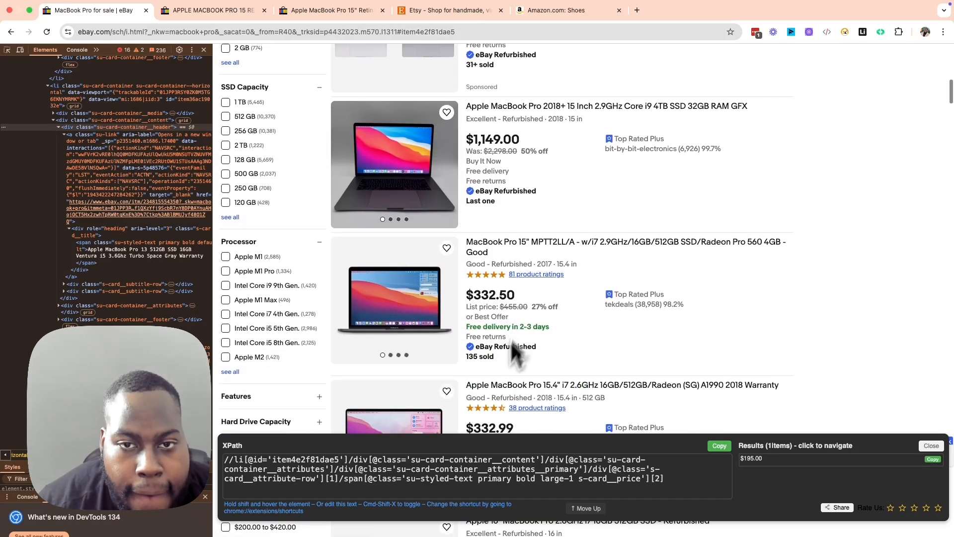
pyautogui.press('shift')
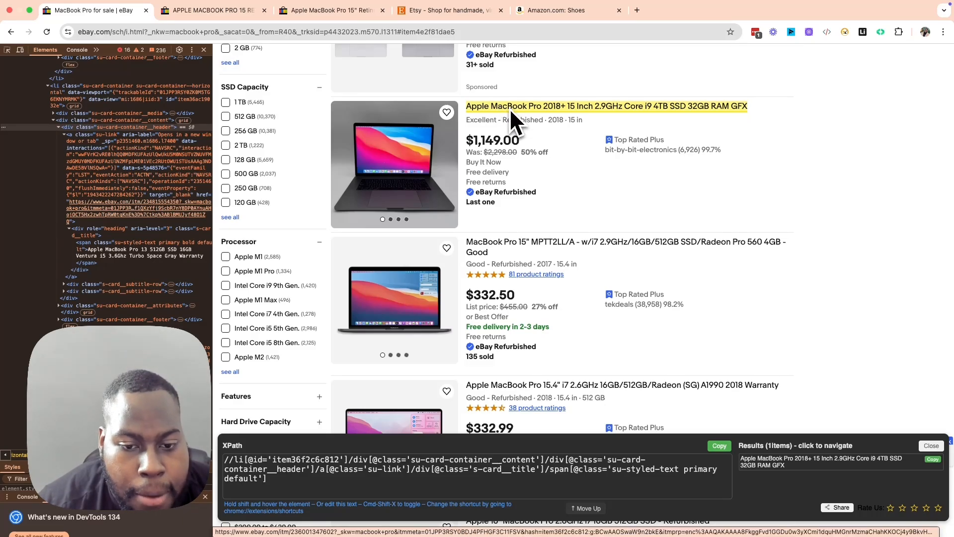
pyautogui.click(365, 490)
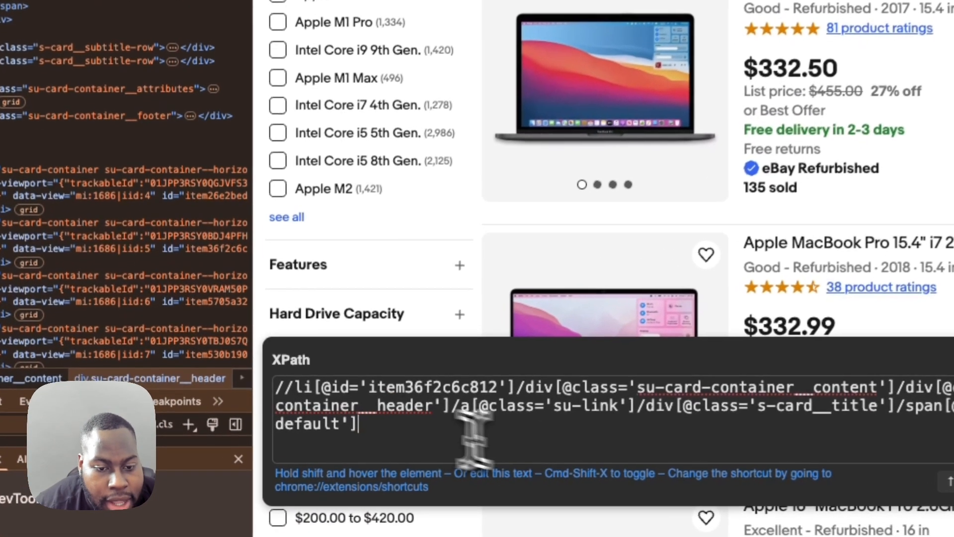
pyautogui.moveTo(475, 437); pyautogui.dragTo(273, 379)
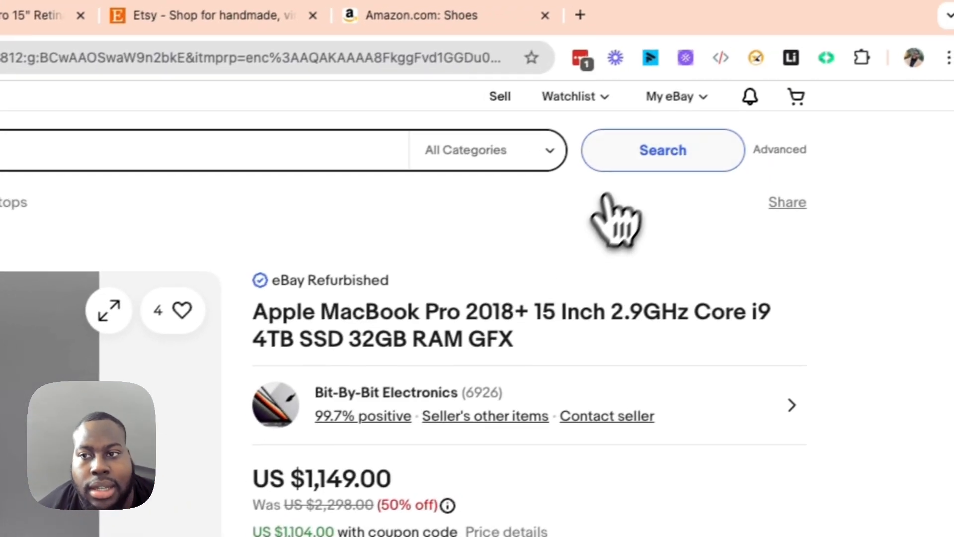
# - Turn on the XPath picker on the product page and generate XPaths for the title, main image and current price
pyautogui.click(704, 62)
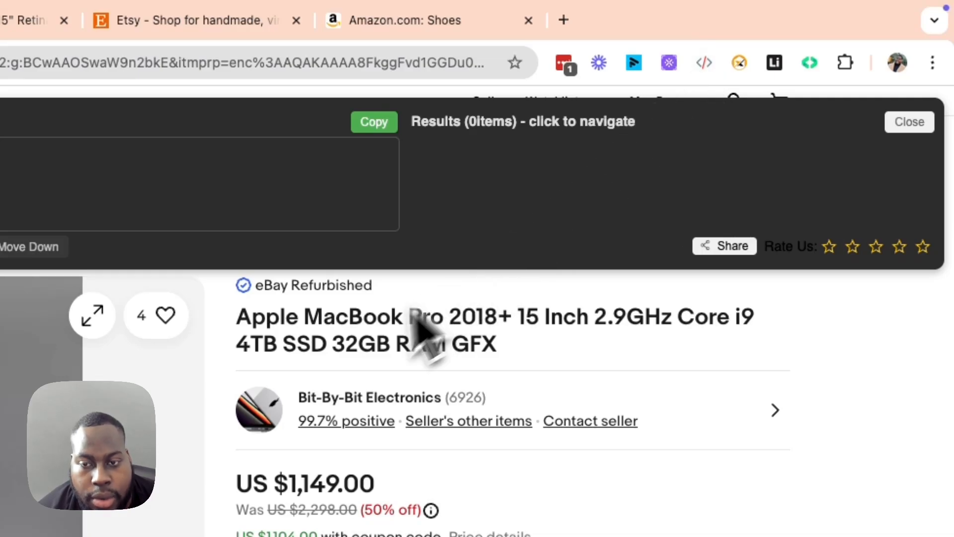
pyautogui.click(348, 353)
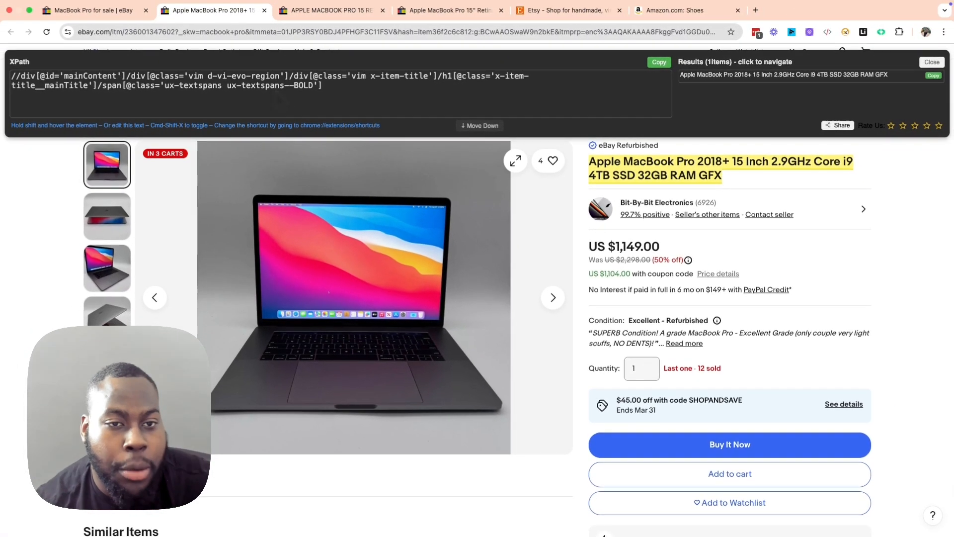
pyautogui.press('shift')
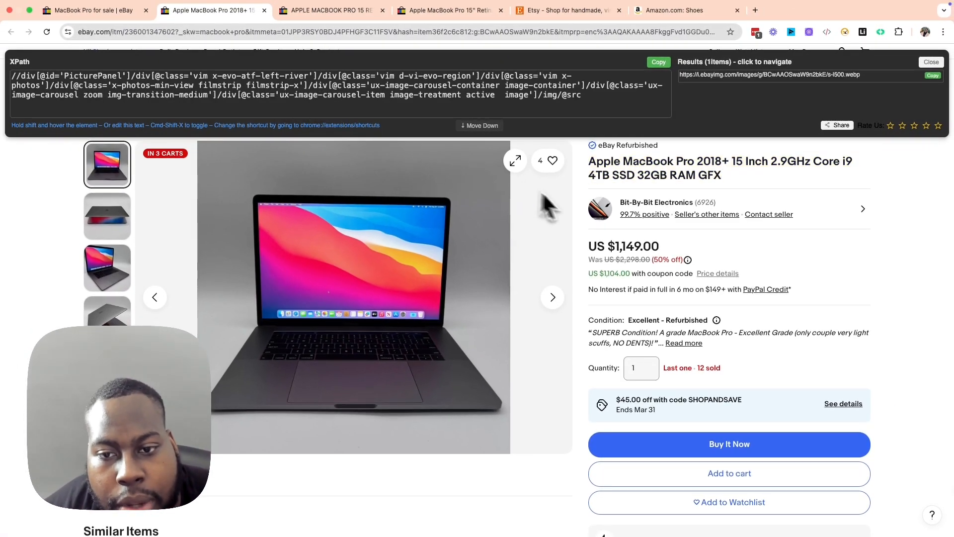
pyautogui.keyDown('shift'); pyautogui.click(609, 247); pyautogui.keyUp('shift')
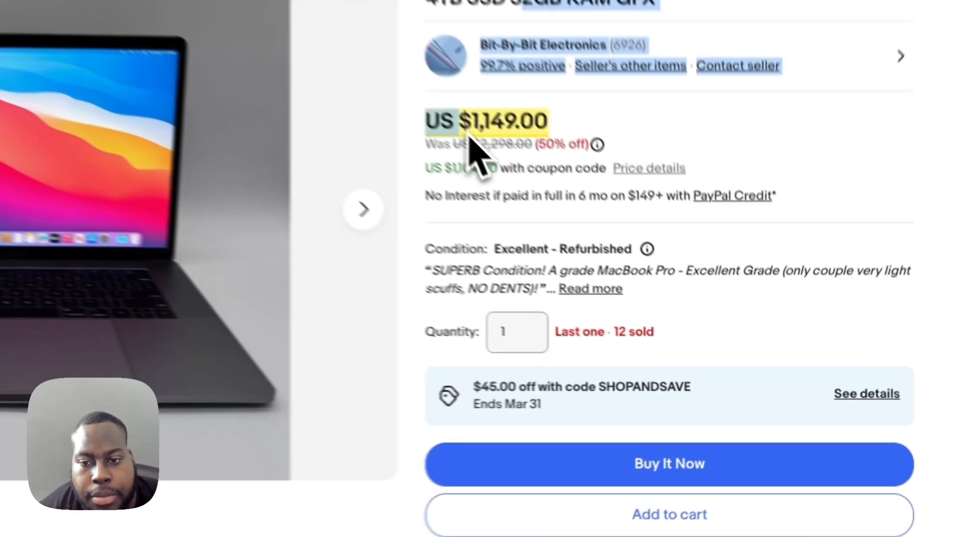
# - Inspect the product page's HTML and locate the current price's span with the element picker
pyautogui.rightClick(613, 249)
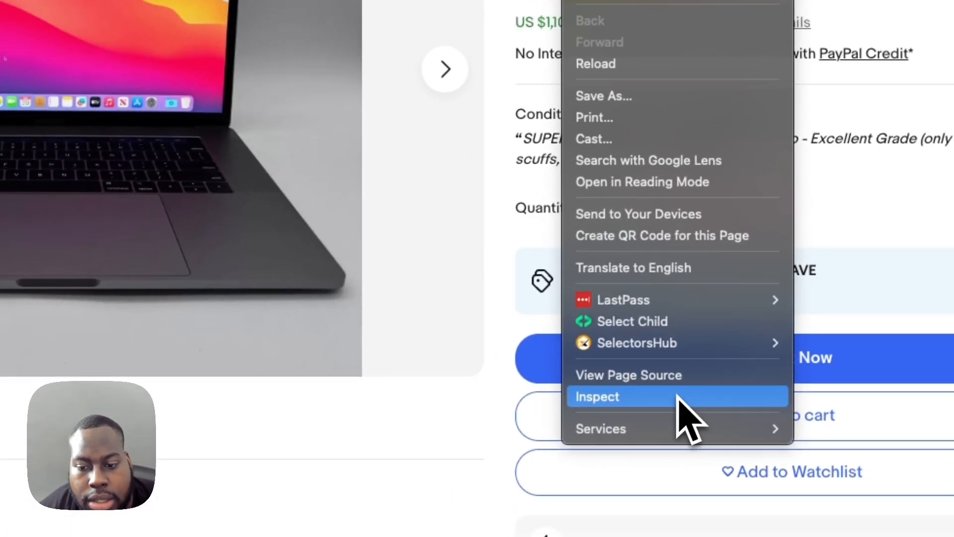
pyautogui.click(547, 508)
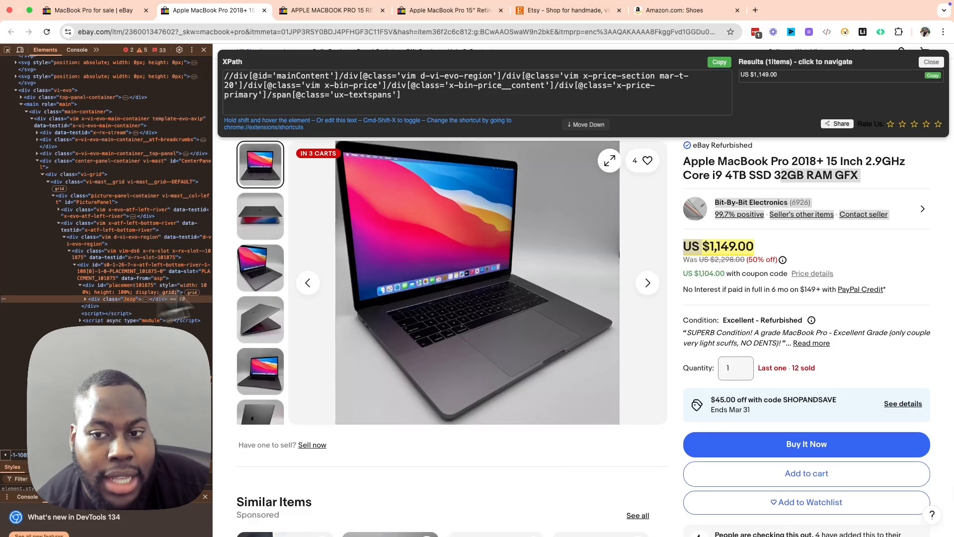
pyautogui.click(7, 49)
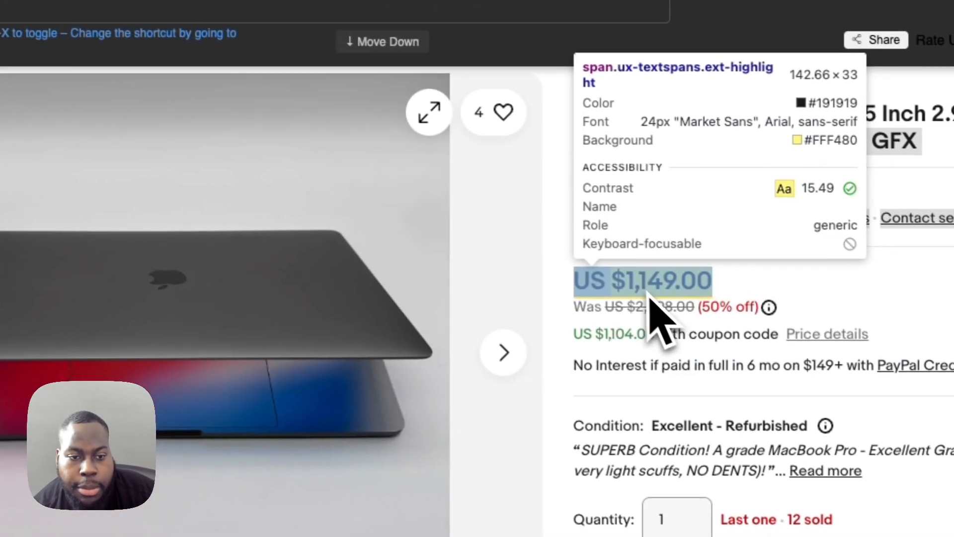
pyautogui.click(705, 310)
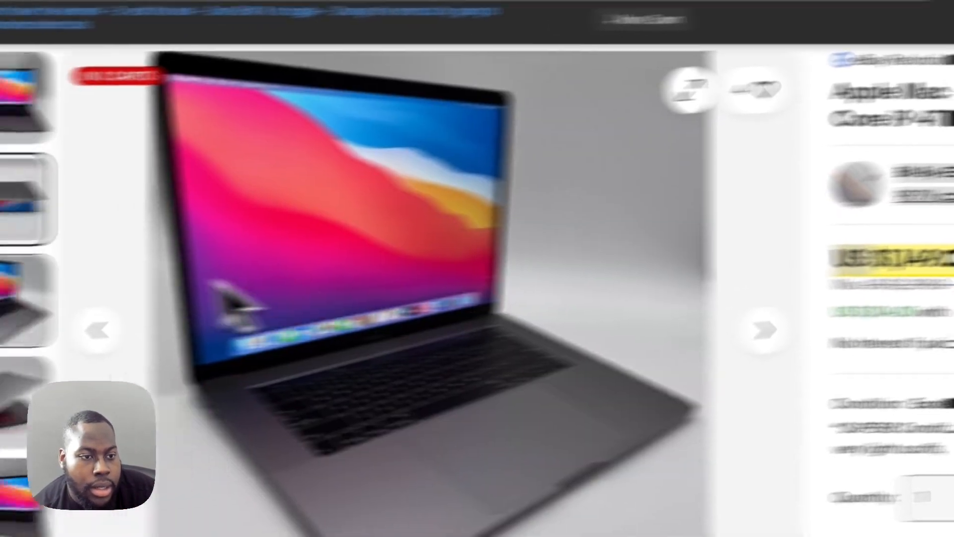